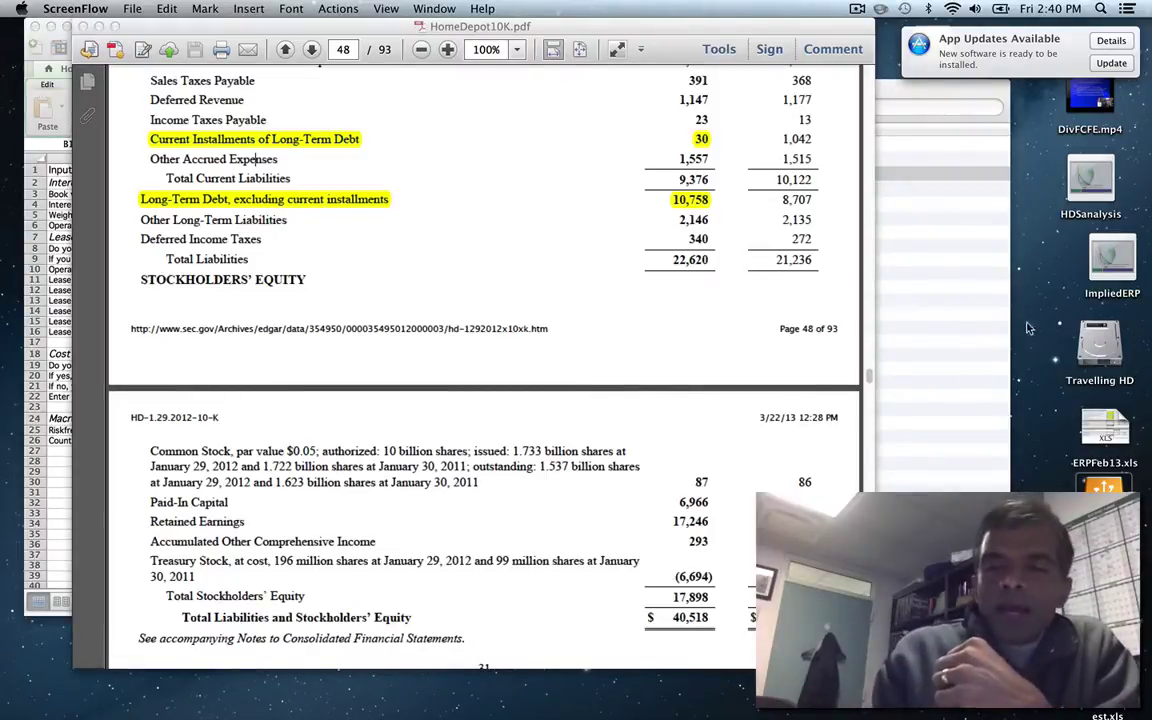
Step: Review the assets and liabilities on Home Depot's consolidated balance sheets in the 10-K
left_click(869, 375)
scroll(869, 375, "up", 10)
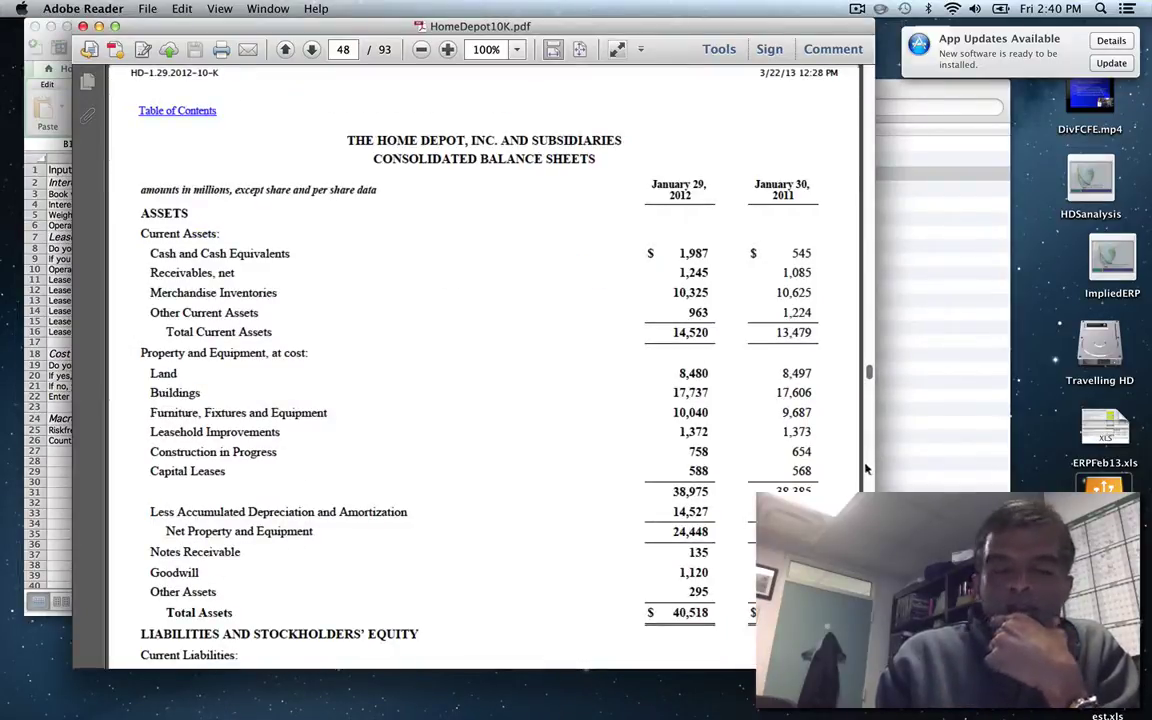
scroll(867, 467, "down", 10)
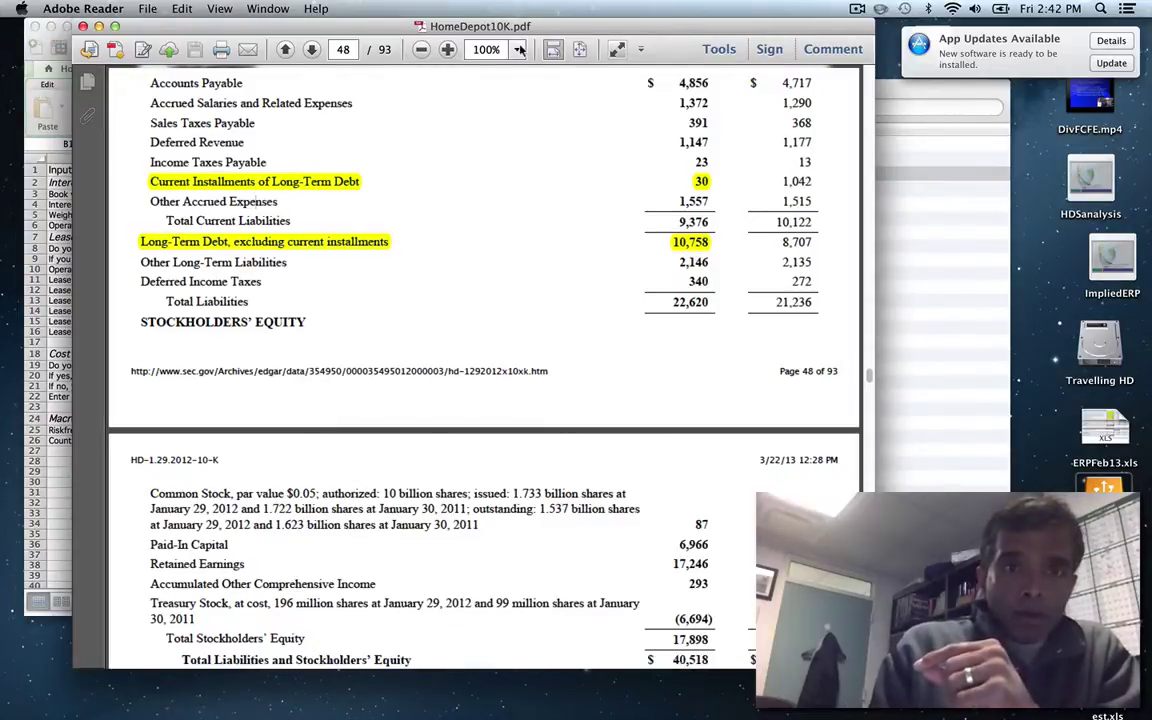
Step: Clear the 10-K and Finder windows off the HDdebtcomputation.xlsx workbook in Excel and select its book value of interest-bearing debt
left_click_drag(458, 30, 674, 33)
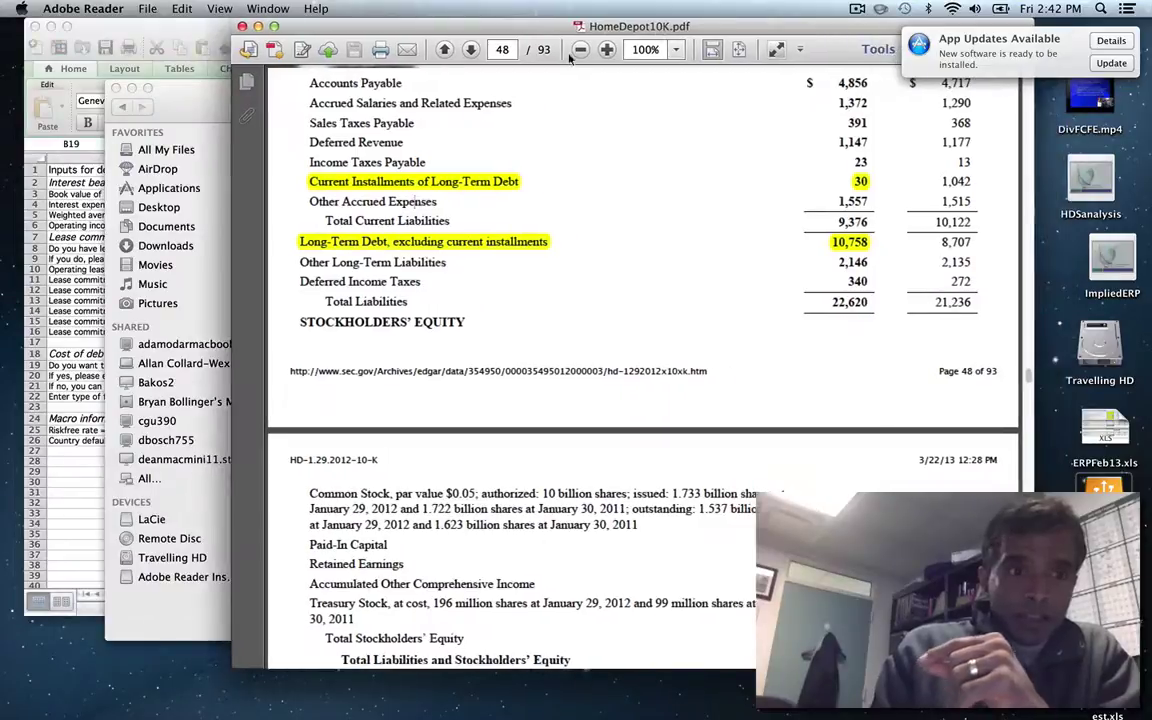
left_click(116, 88)
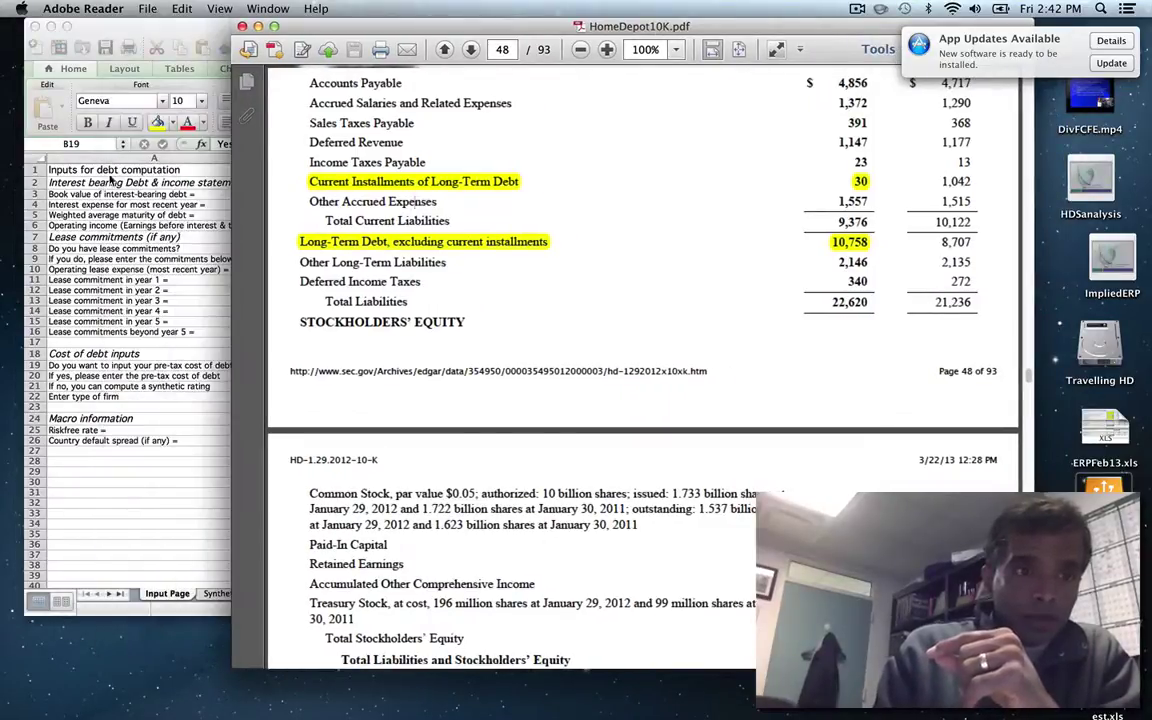
left_click(97, 184)
left_click(285, 194)
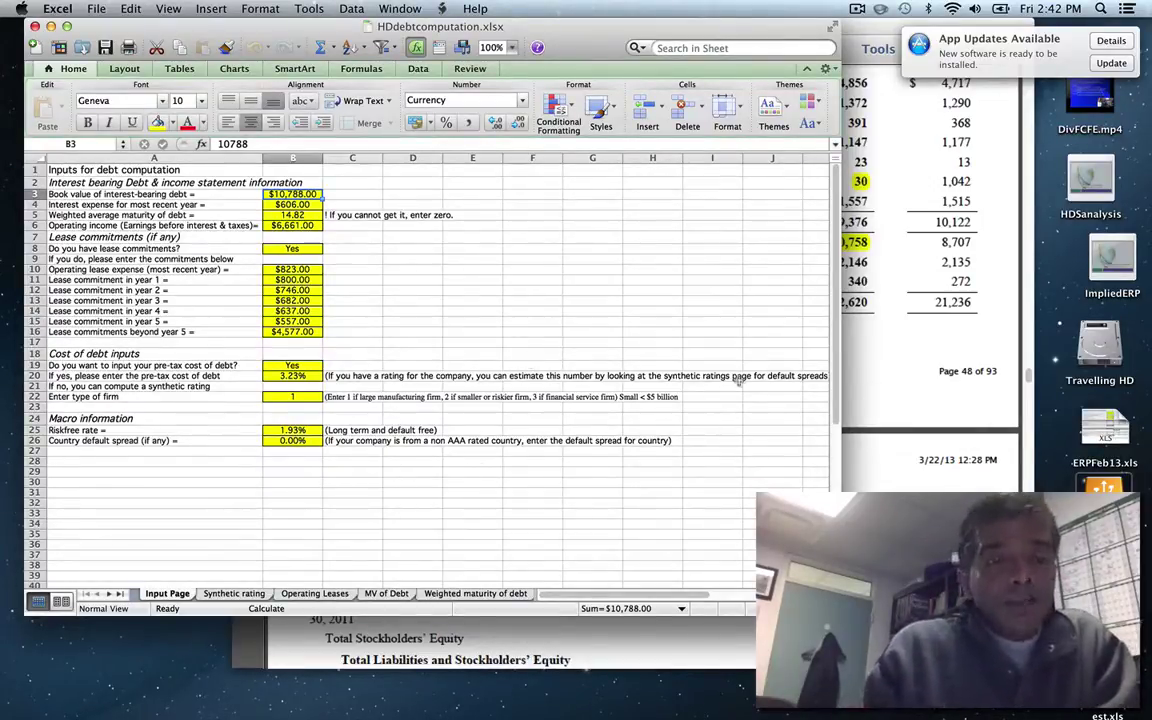
Step: Find the consolidated statements of earnings in the 10-K and check them against the workbook's most recent interest expense input
left_click(940, 303)
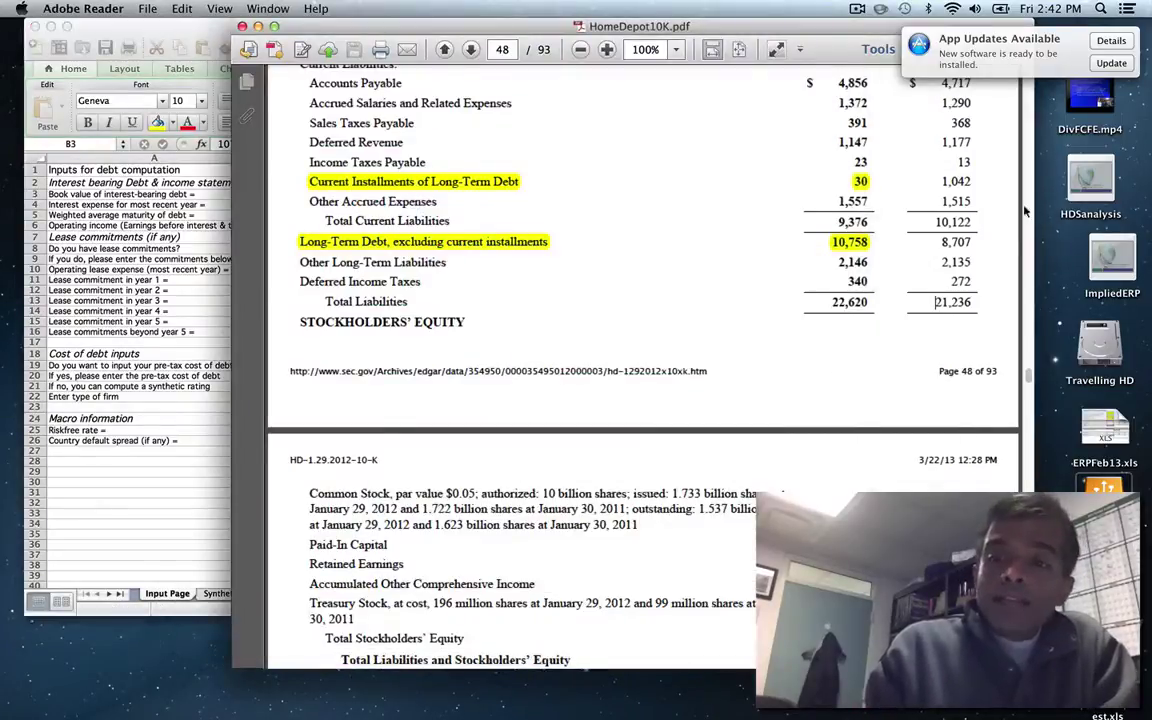
scroll(1030, 222, "up", 10)
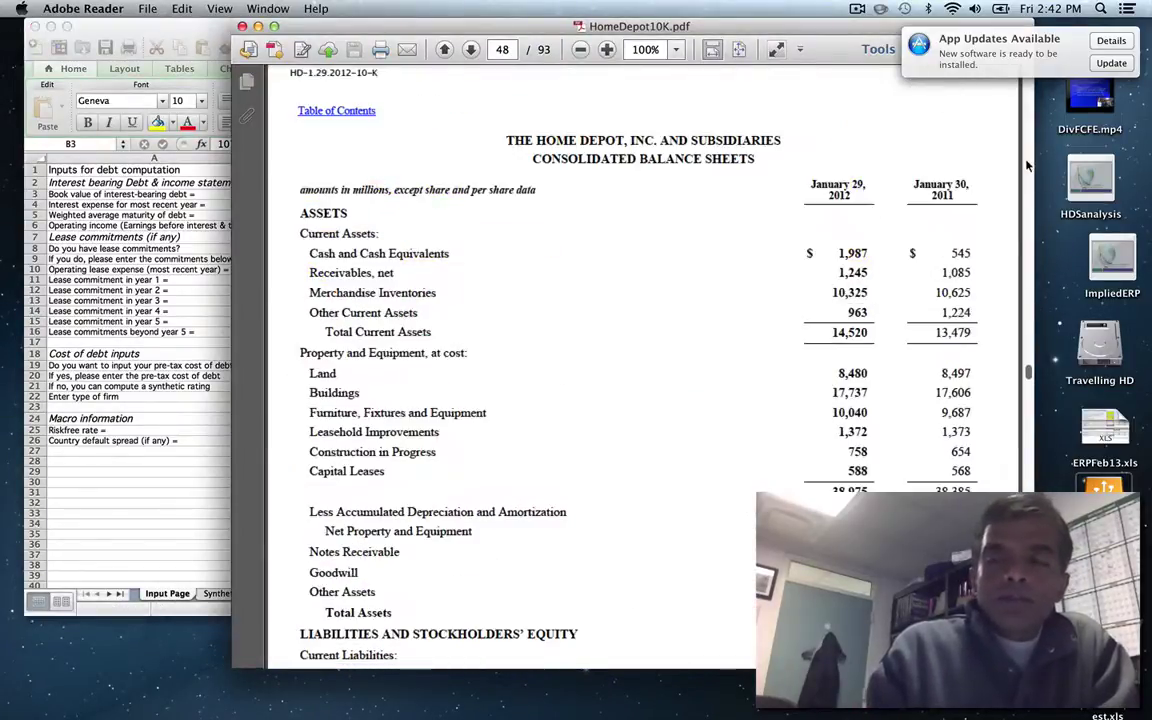
scroll(1027, 166, "up", 5)
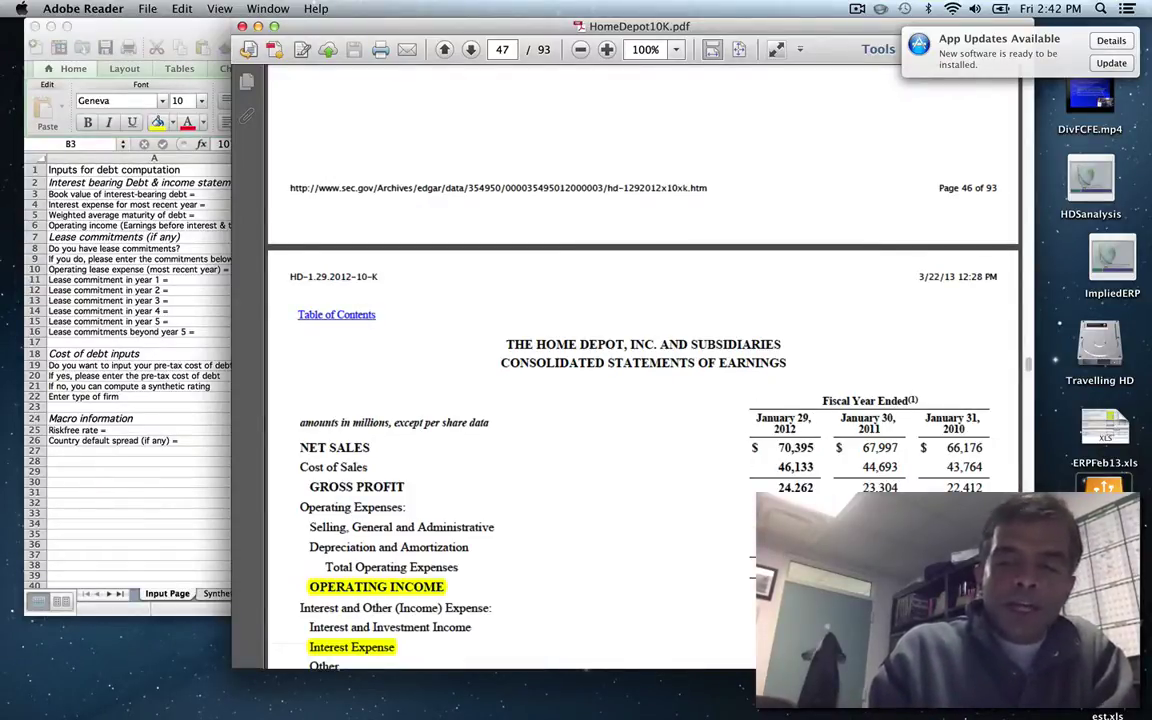
left_click(149, 357)
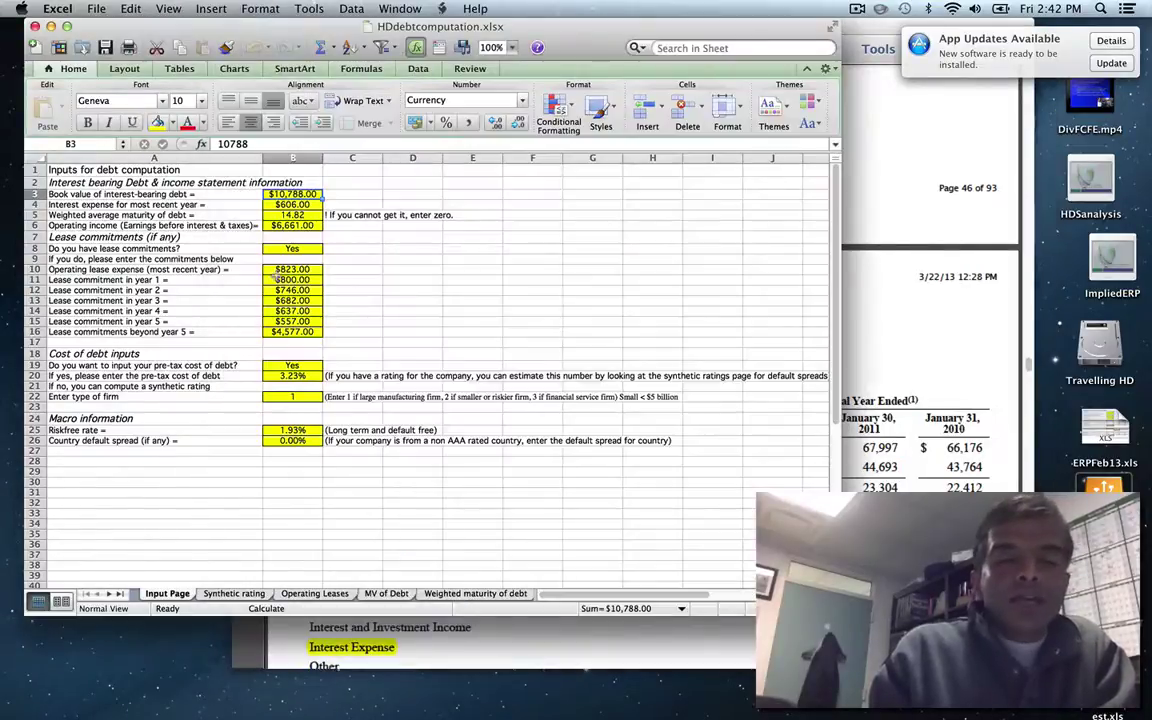
left_click(270, 204)
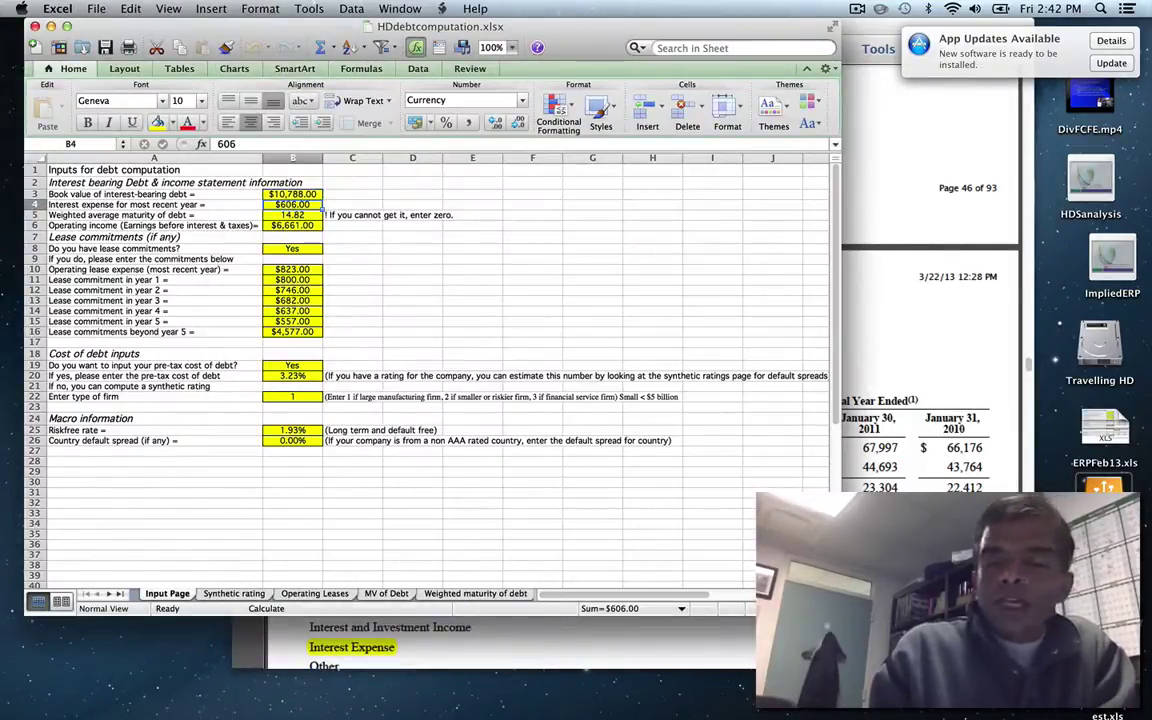
Step: Compare the operating income line in the 10-K's statements of earnings with the workbook's operating income input
left_click(931, 205)
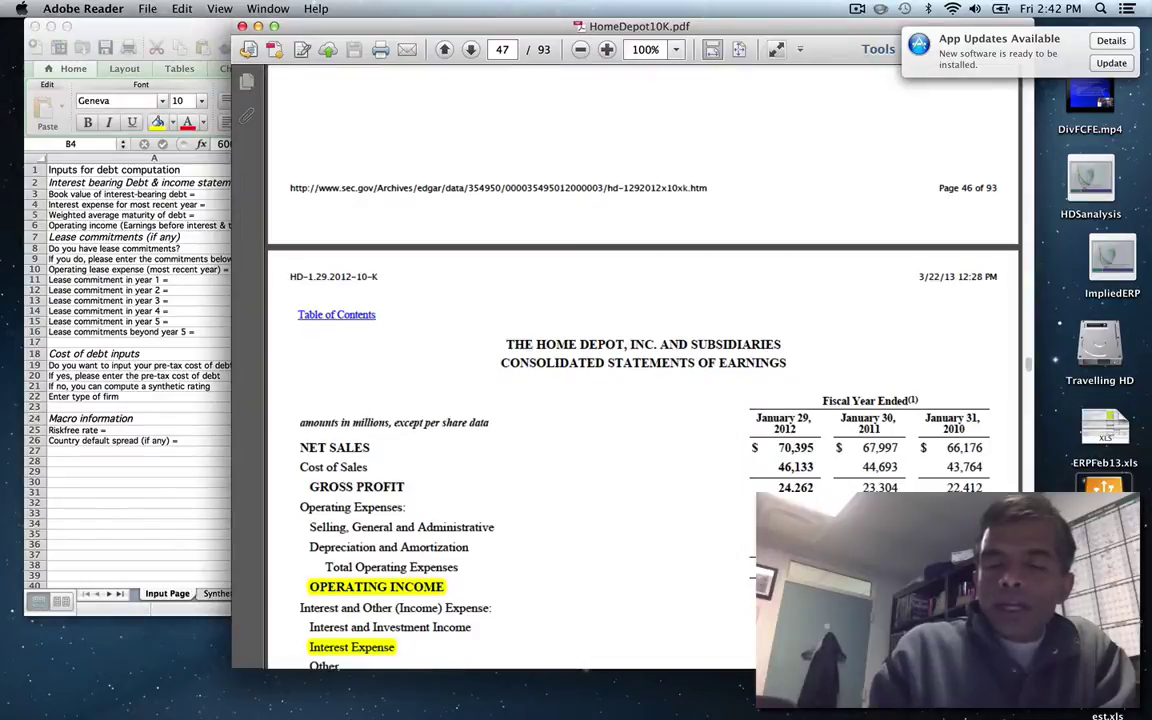
left_click(180, 382)
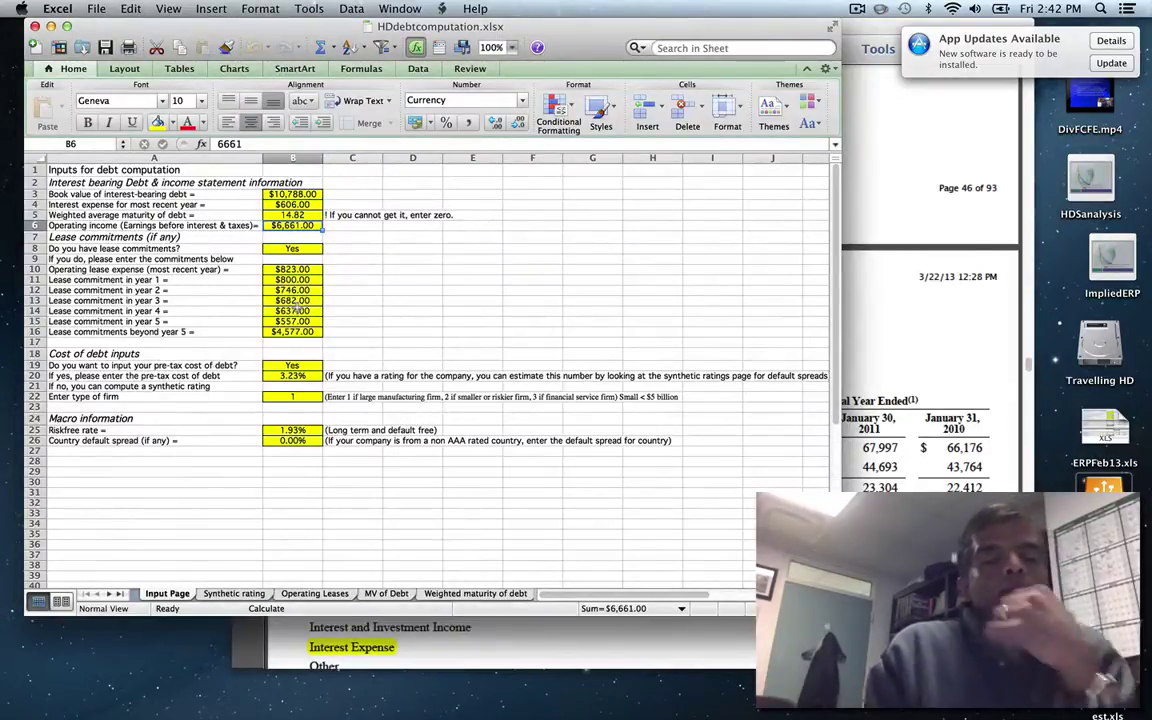
left_click(297, 226)
Step: Select the weighted average maturity input and find the long-term debt breakdown in note 4, Debt, of the 10-K
left_click(292, 215)
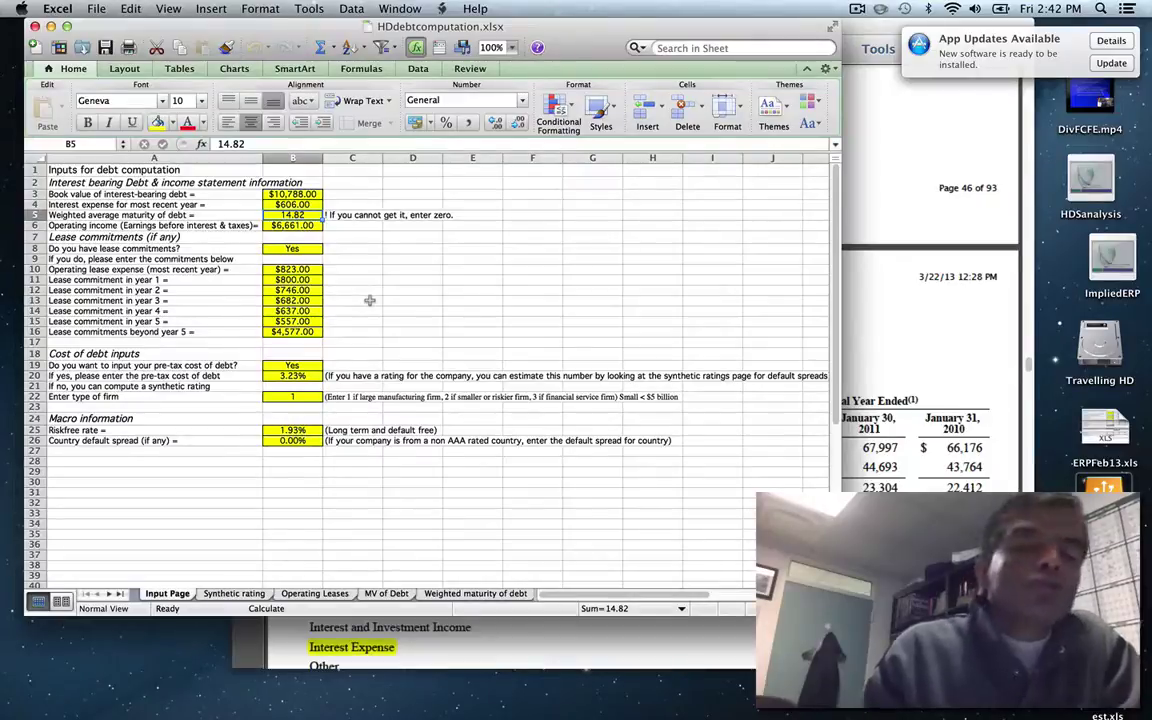
left_click(1014, 488)
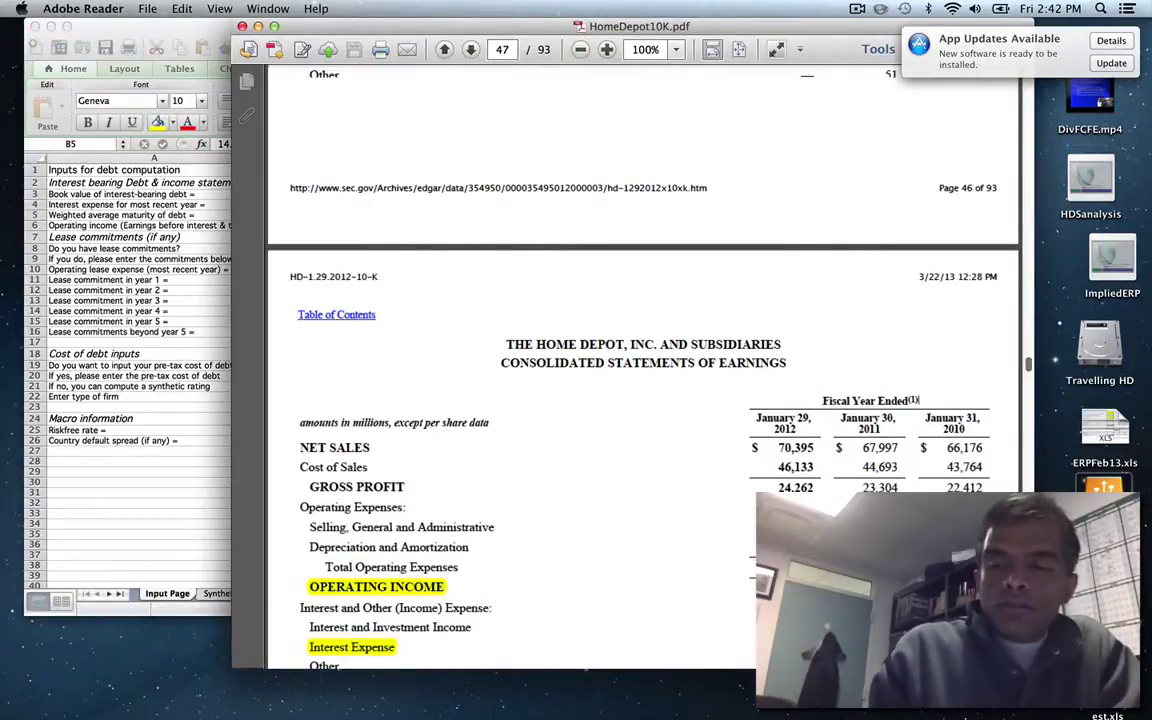
scroll(643, 370, "down", 20)
scroll(643, 370, "down", 18)
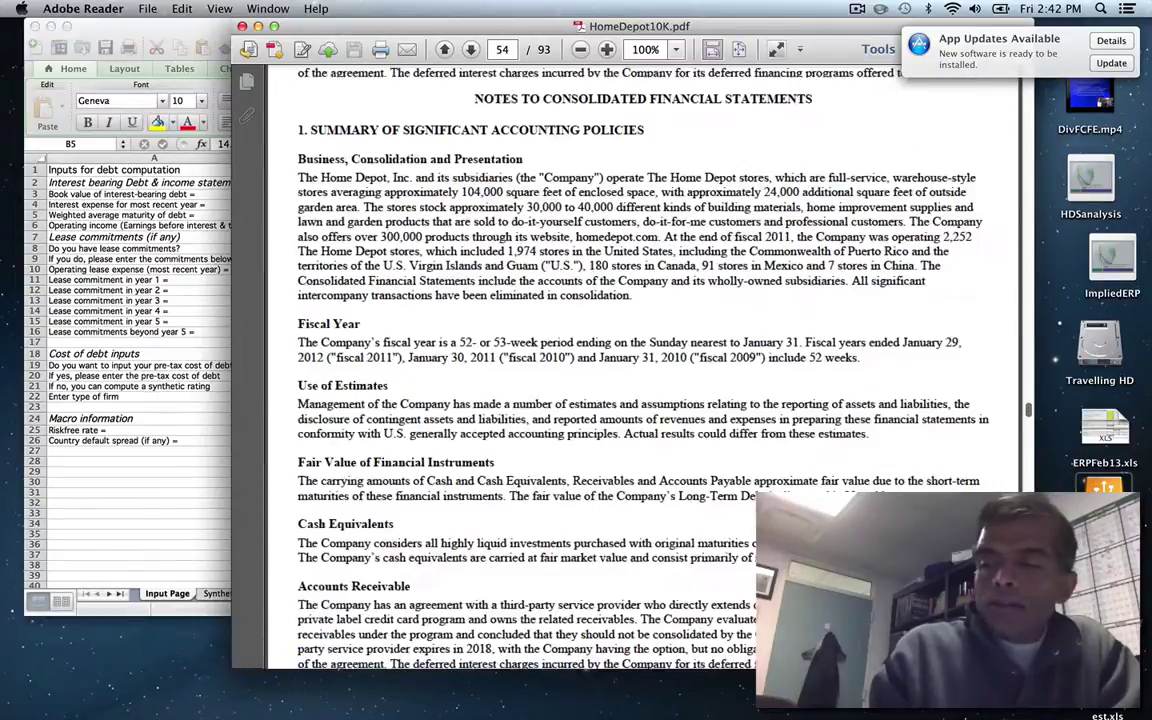
scroll(643, 370, "down", 18)
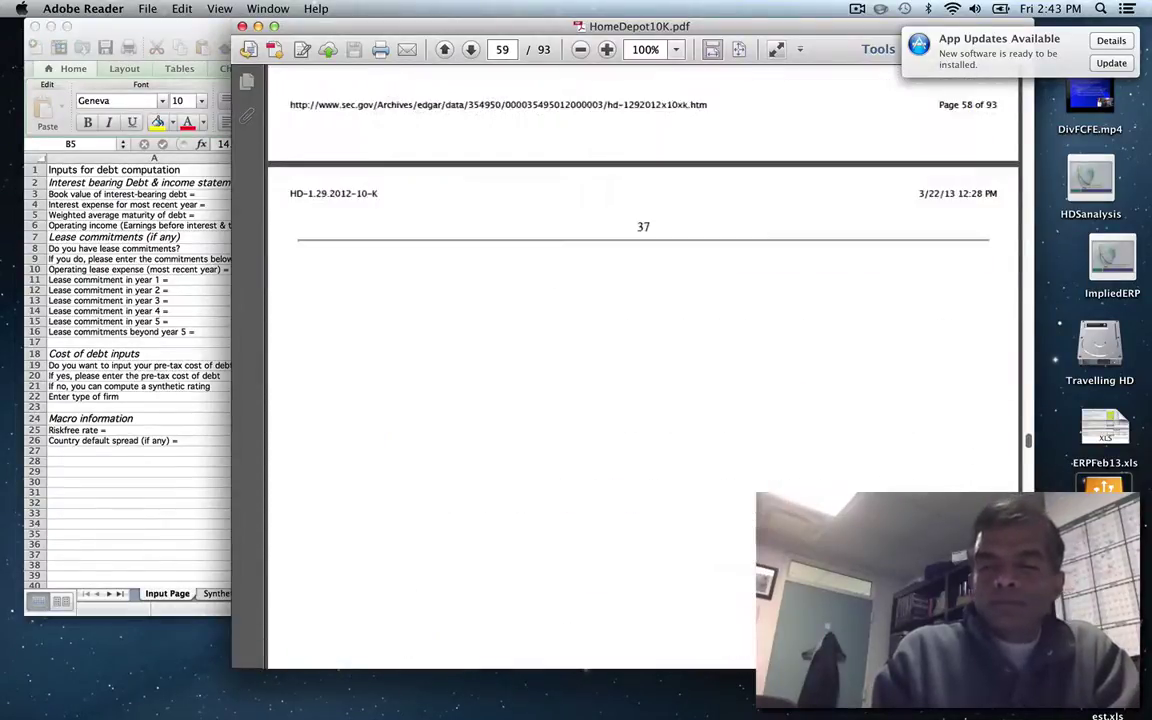
scroll(643, 370, "down", 15)
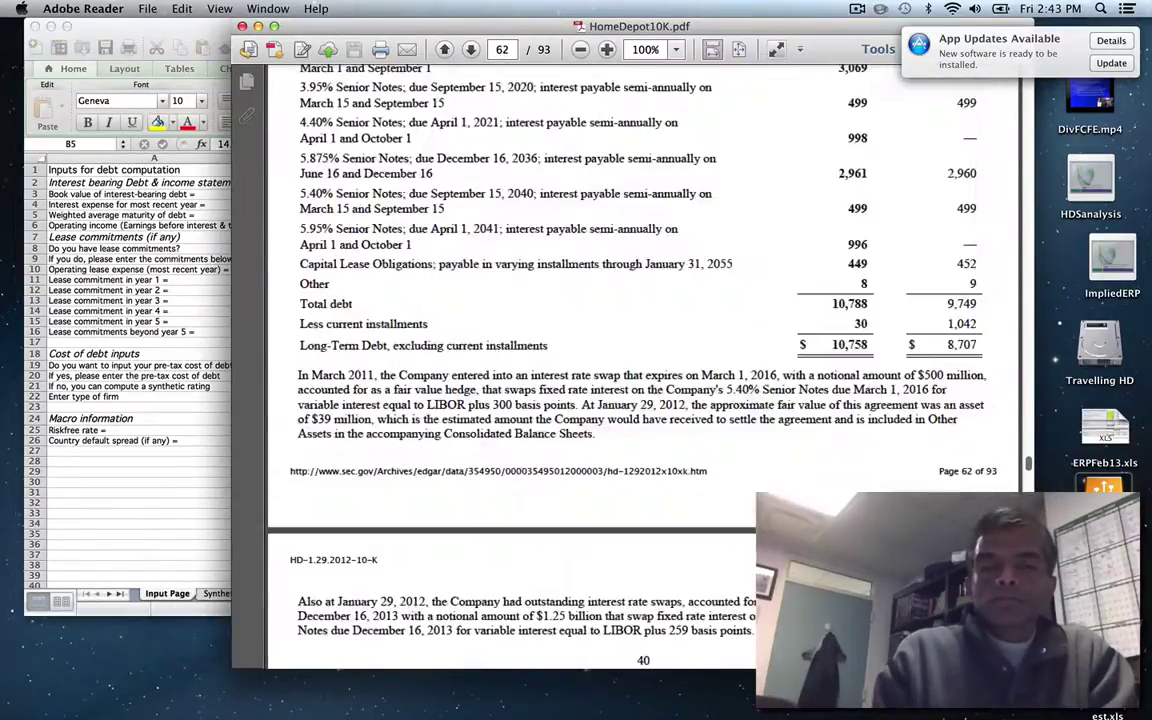
left_click(1029, 442)
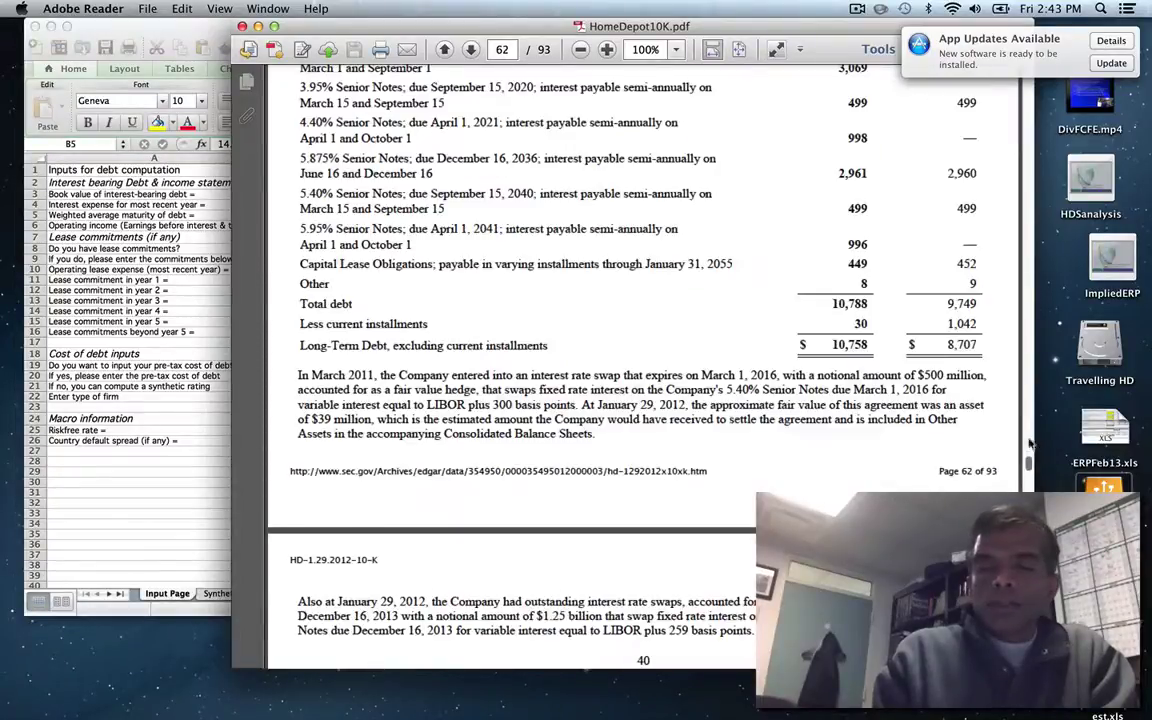
left_click(1025, 422)
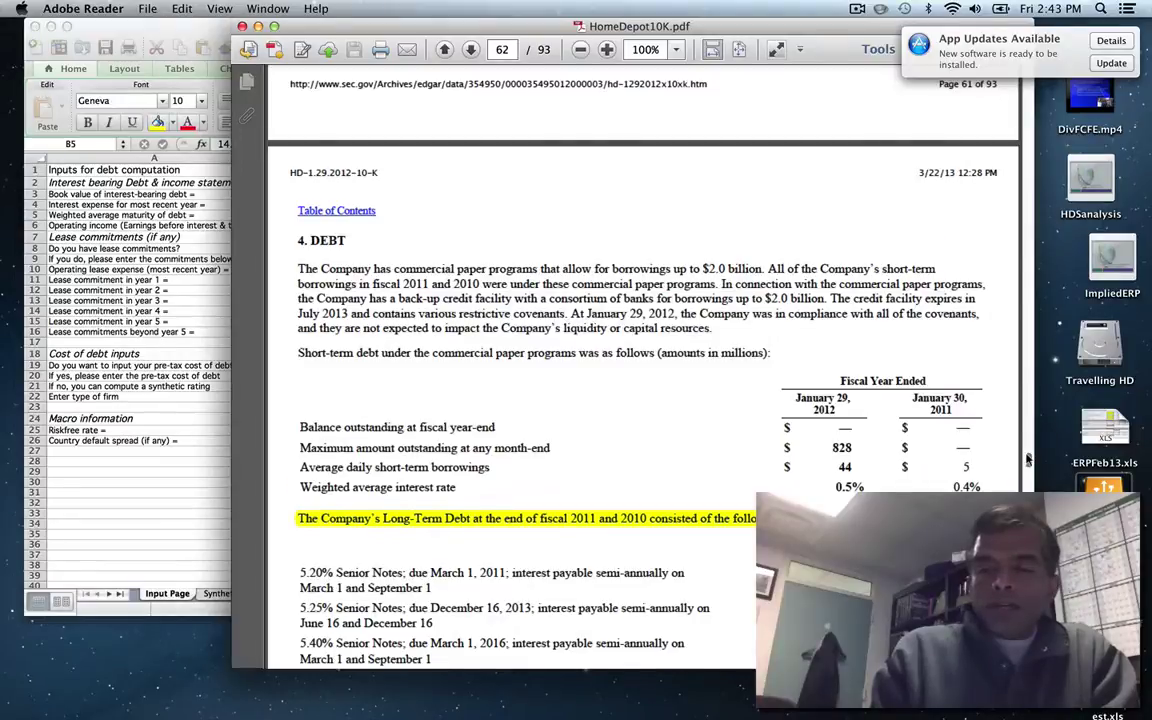
scroll(1028, 458, "down", 5)
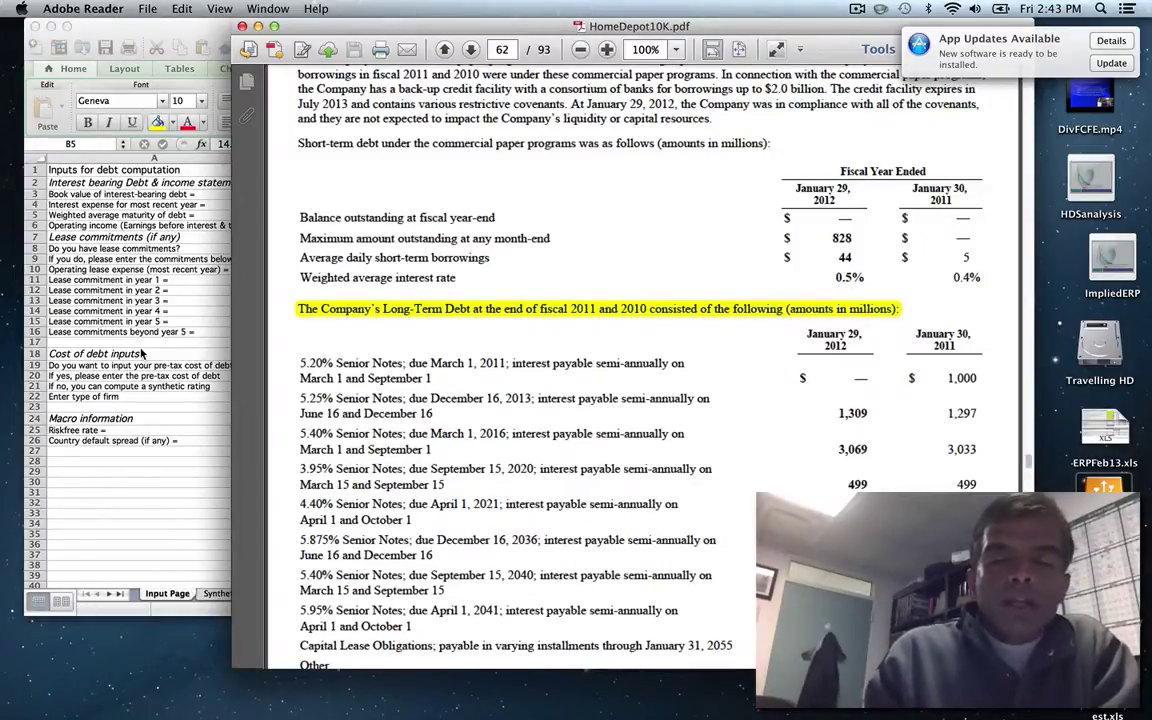
Step: Show the Weighted maturity of debt sheet in Excel and enlarge the window so the whole debt table picture fits
left_click(159, 352)
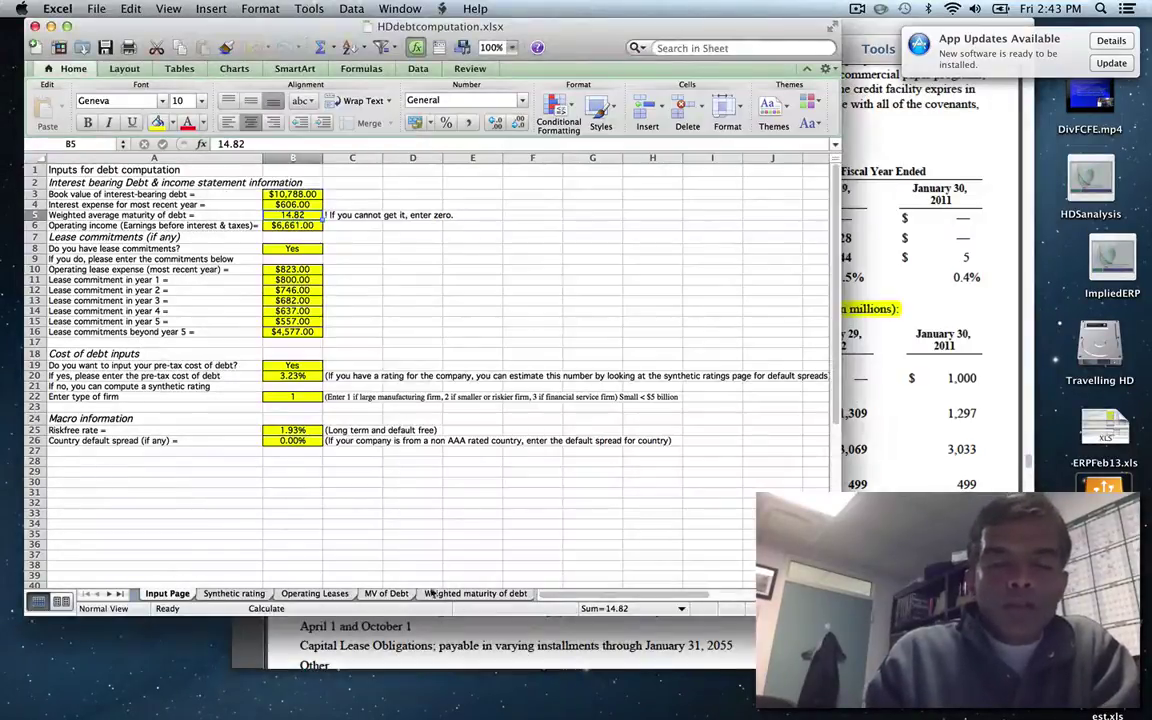
left_click(398, 594)
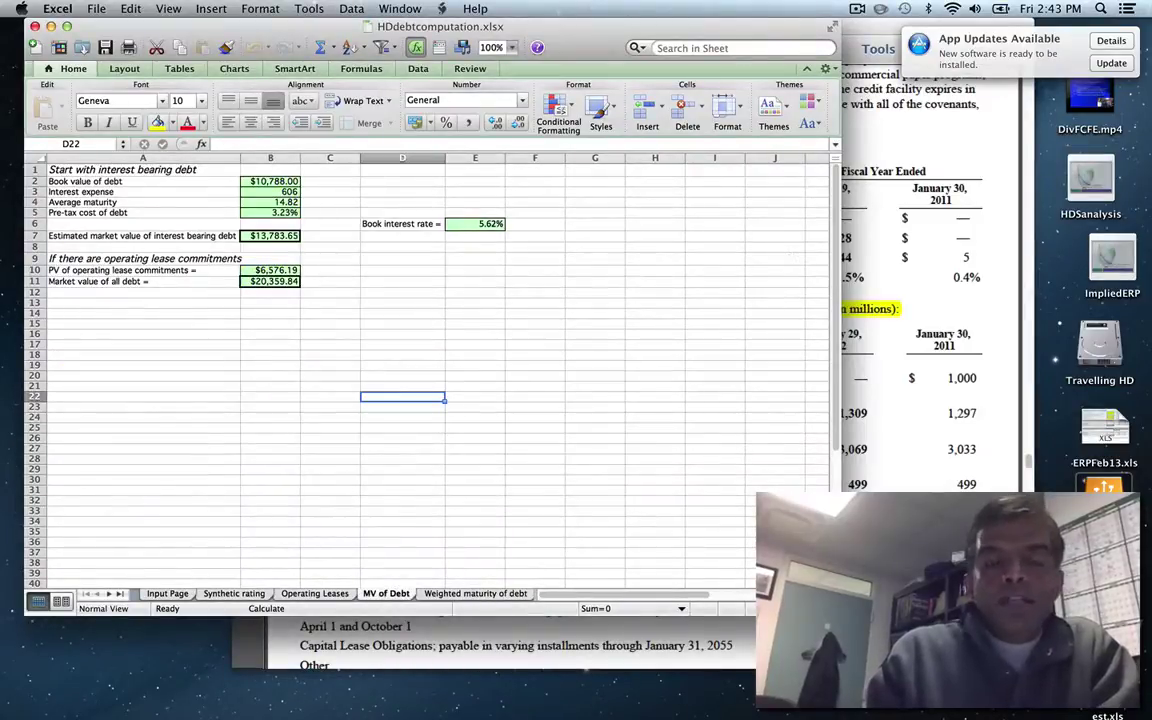
left_click(475, 594)
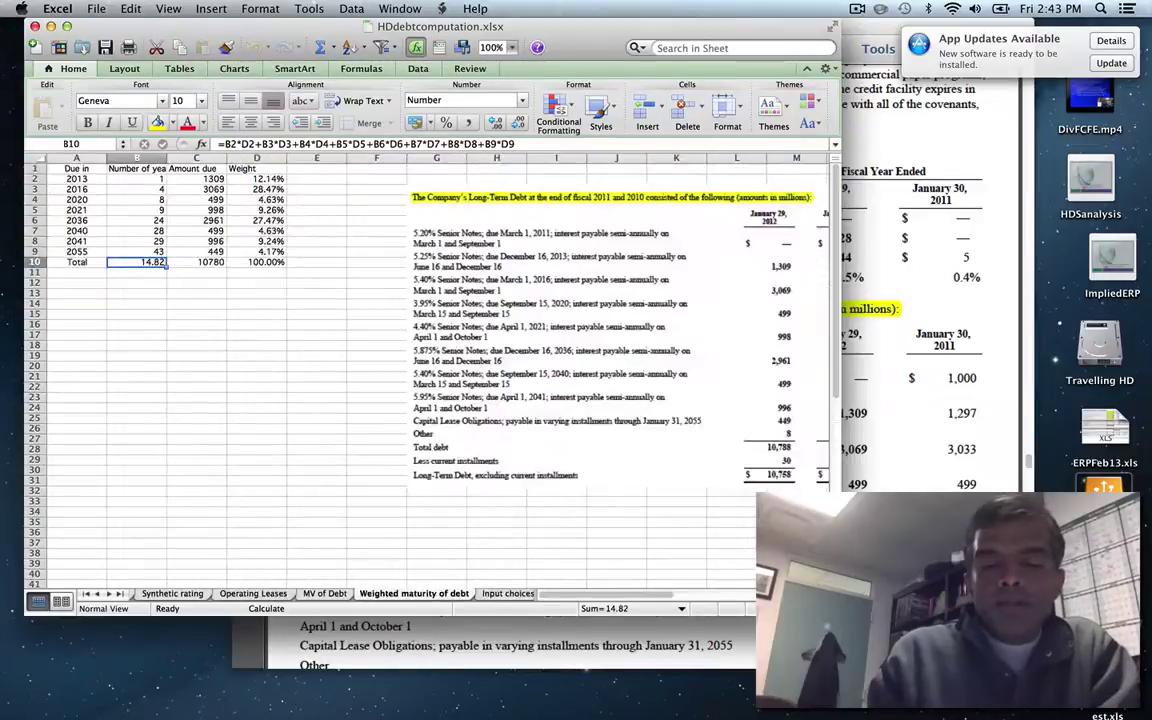
left_click_drag(838, 613, 945, 661)
left_click(636, 296)
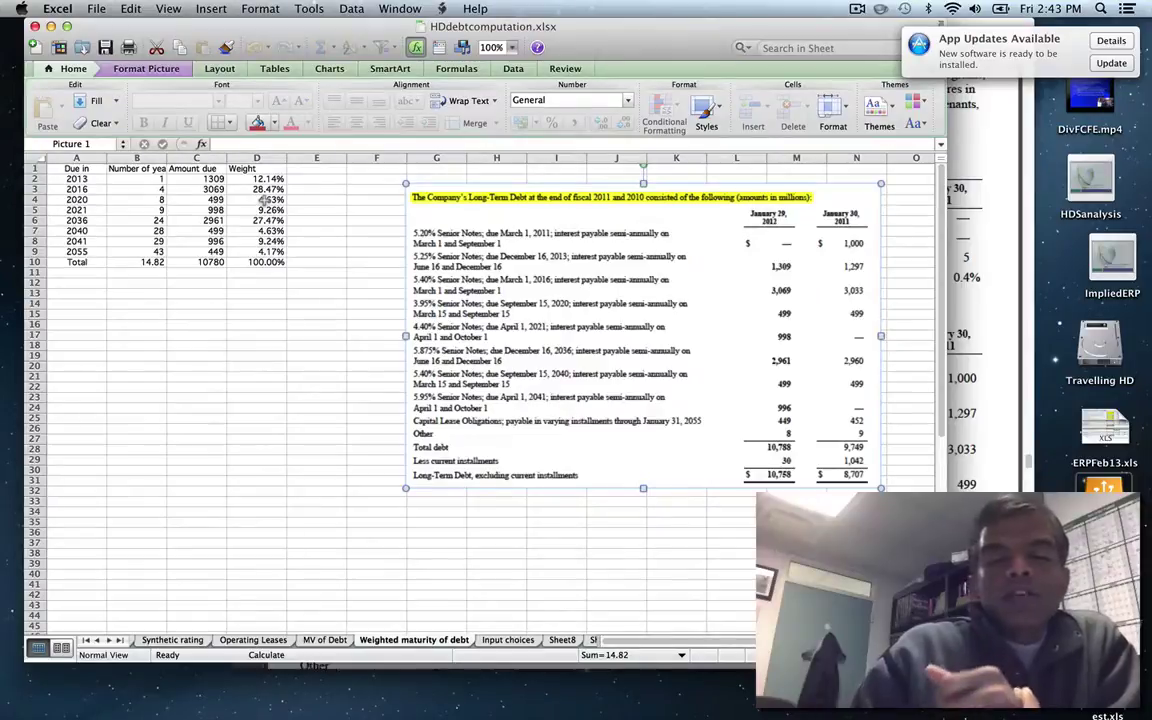
Step: Examine the years, amount due, weight, total and weighted average maturity formulas in the debt maturity table
left_click(150, 180)
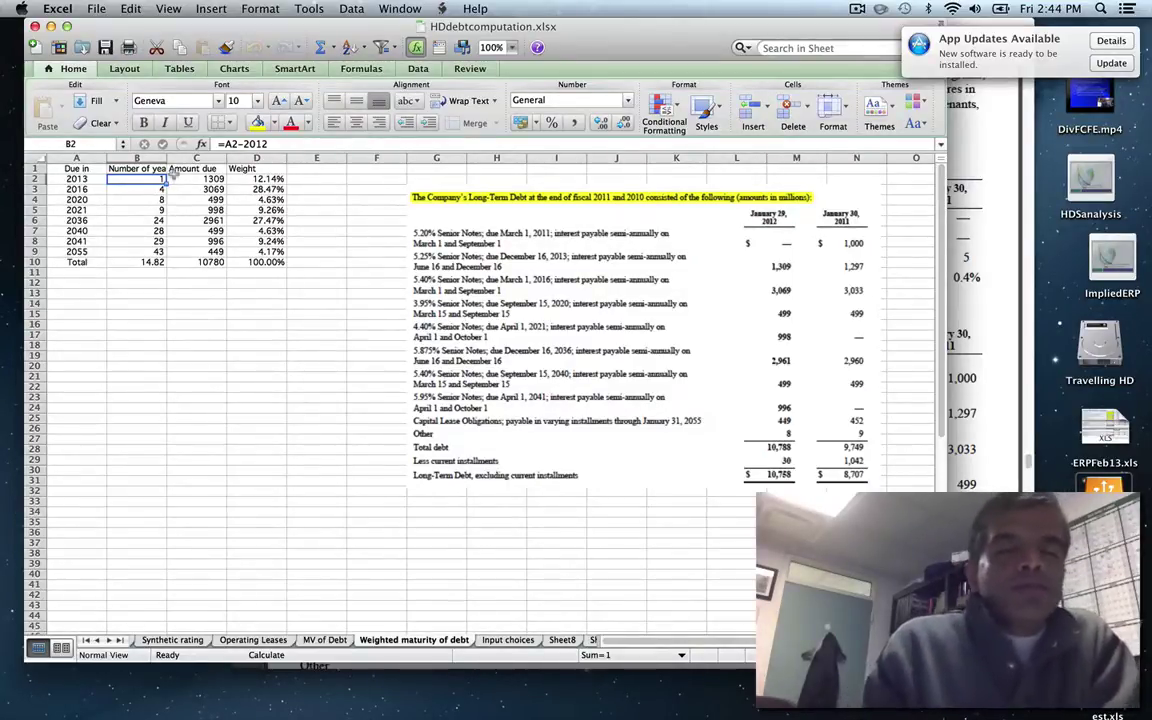
left_click(196, 178)
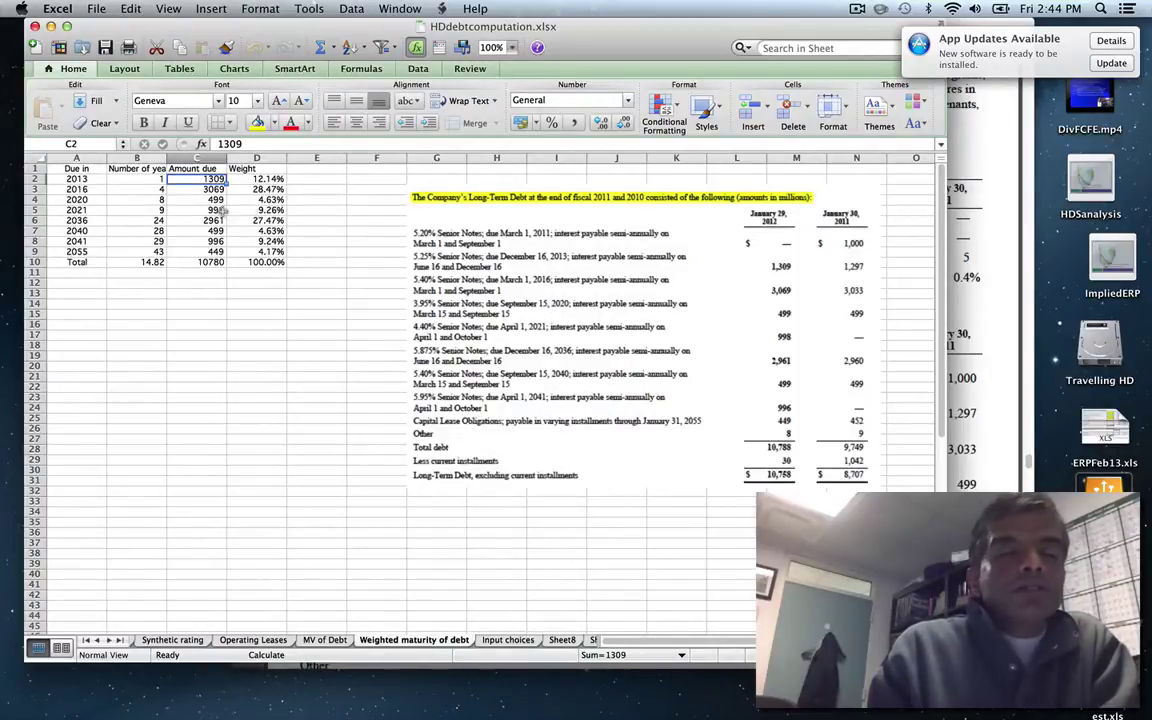
left_click(138, 177)
left_click(185, 188)
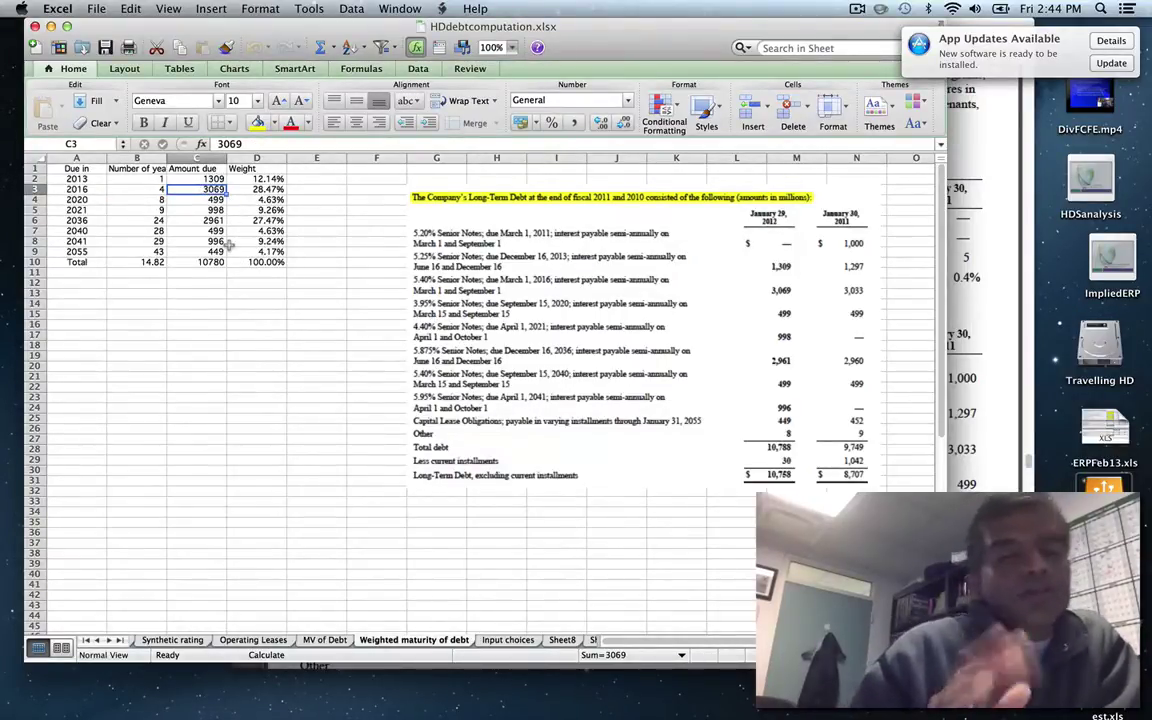
left_click(149, 180)
left_click(242, 179)
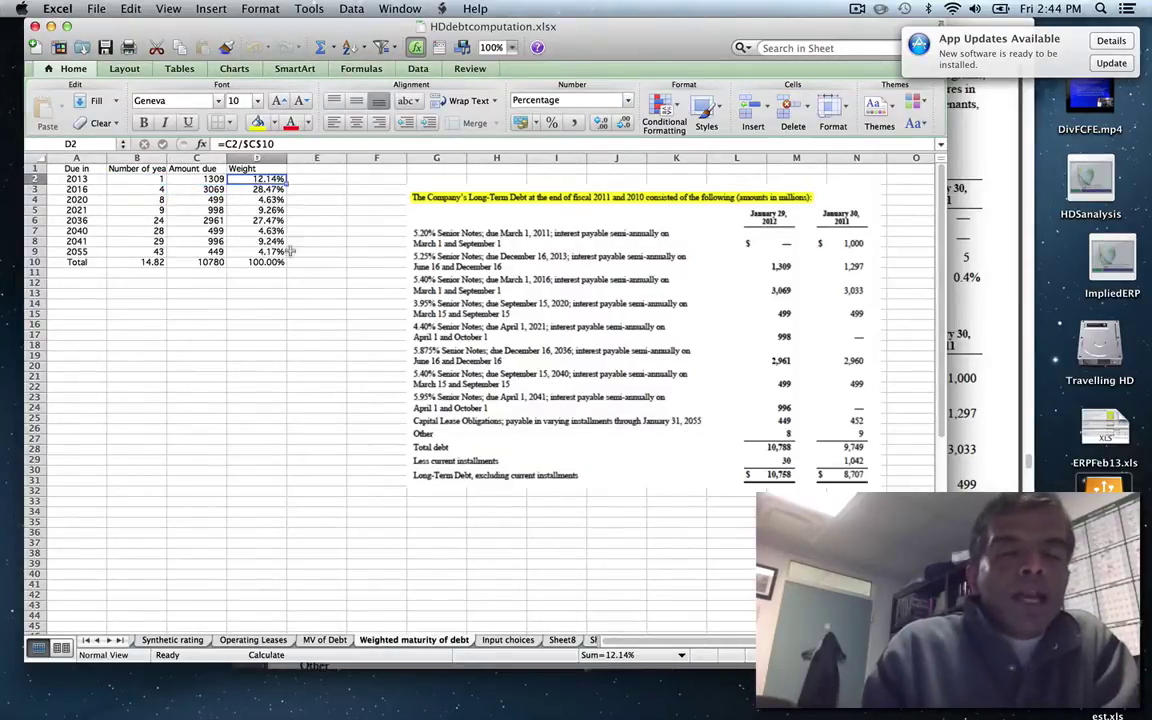
left_click(196, 260)
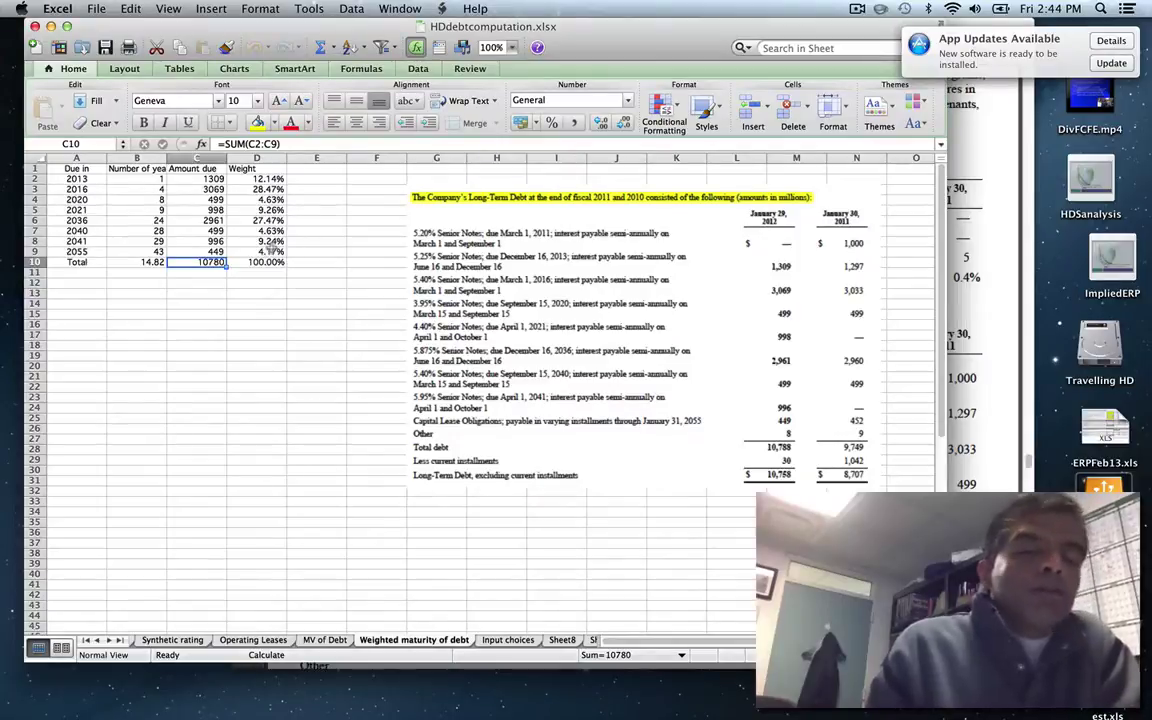
left_click(267, 252)
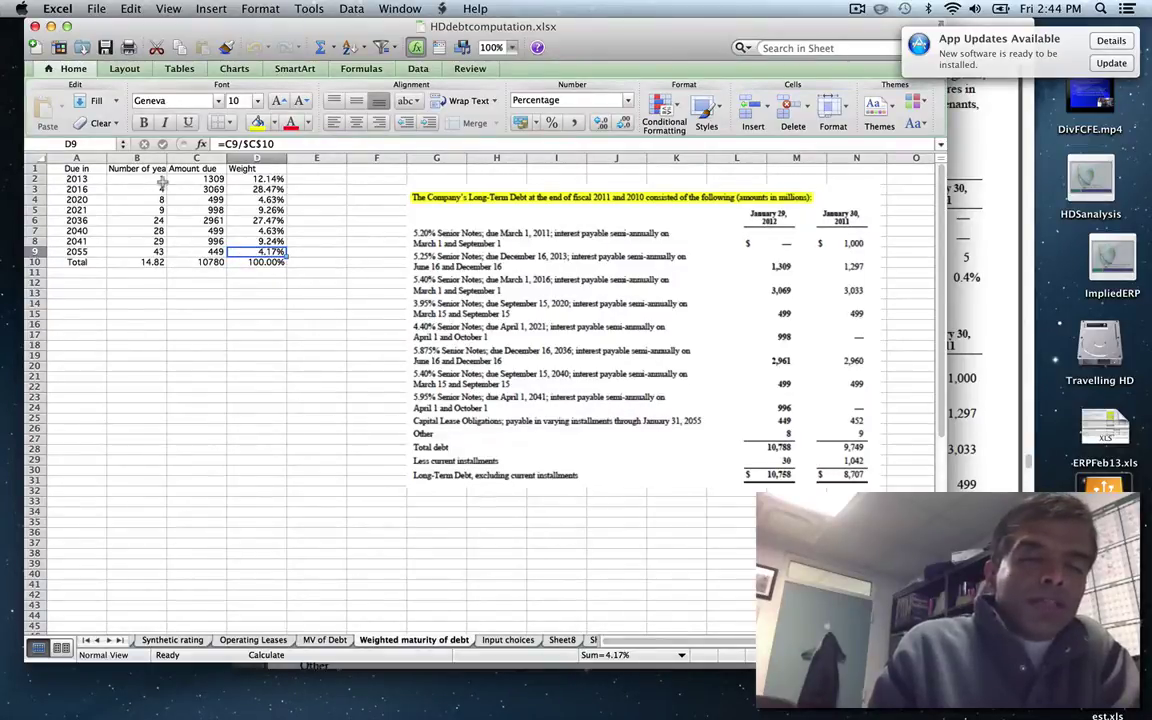
left_click(142, 262)
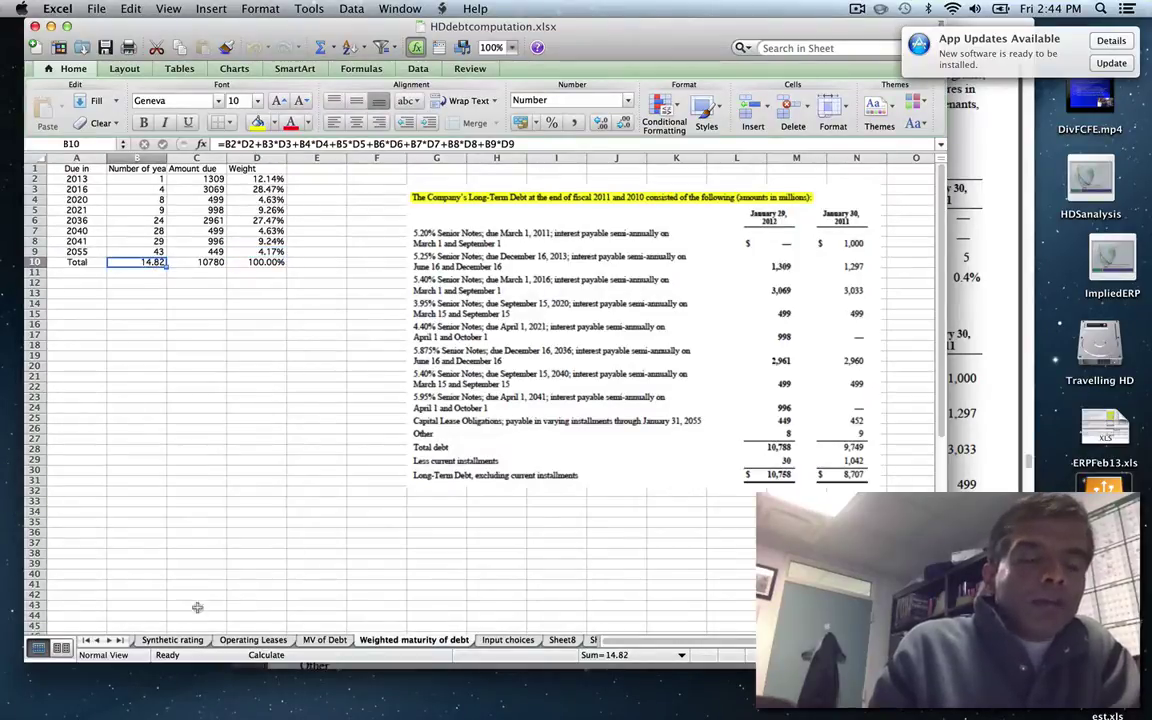
Step: Return to the Input Page sheet and select the answer to the lease commitments question
left_click(88, 640)
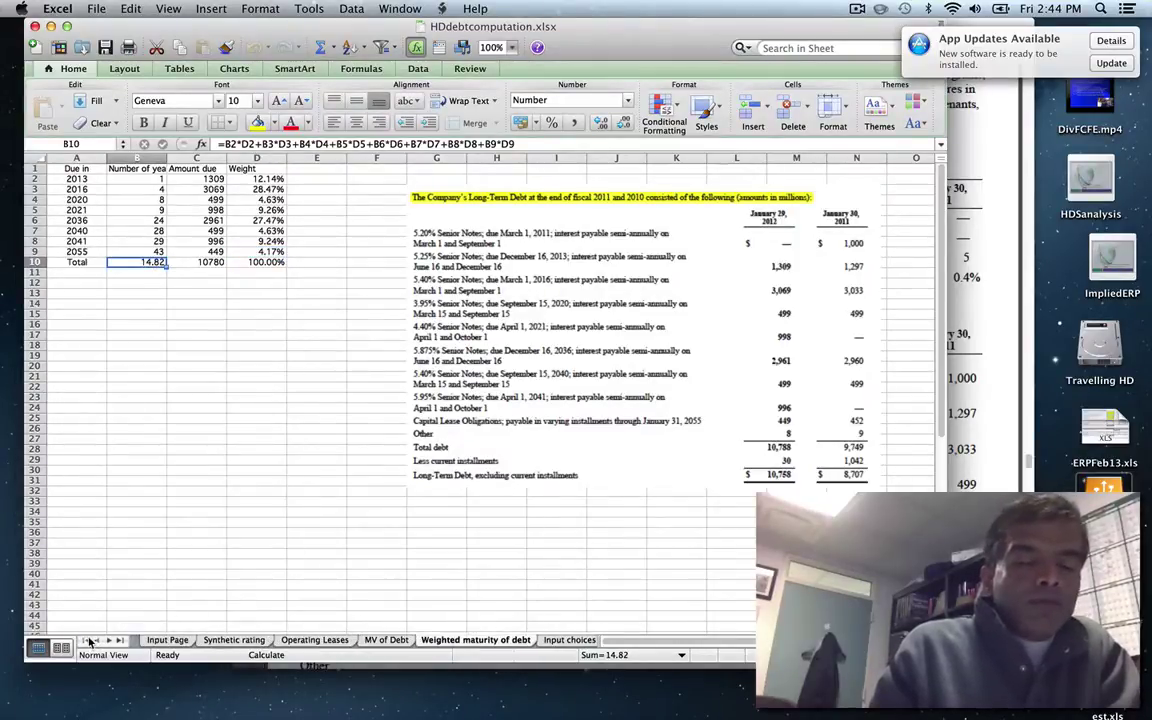
left_click(167, 640)
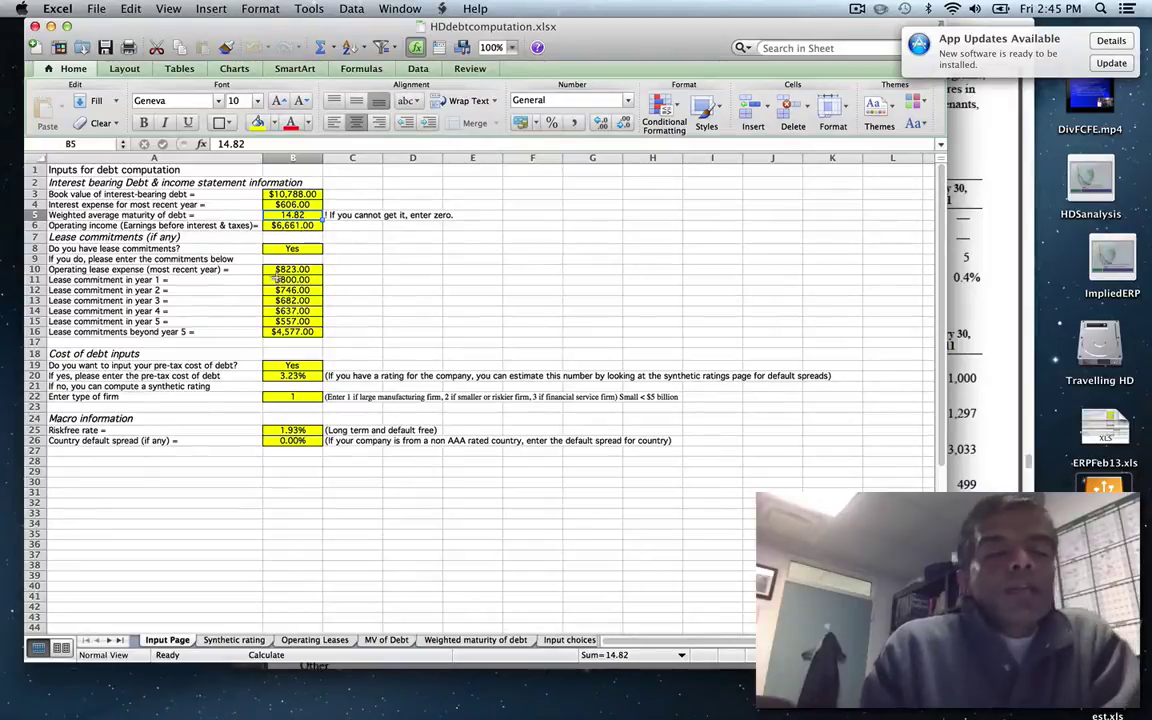
left_click(268, 248)
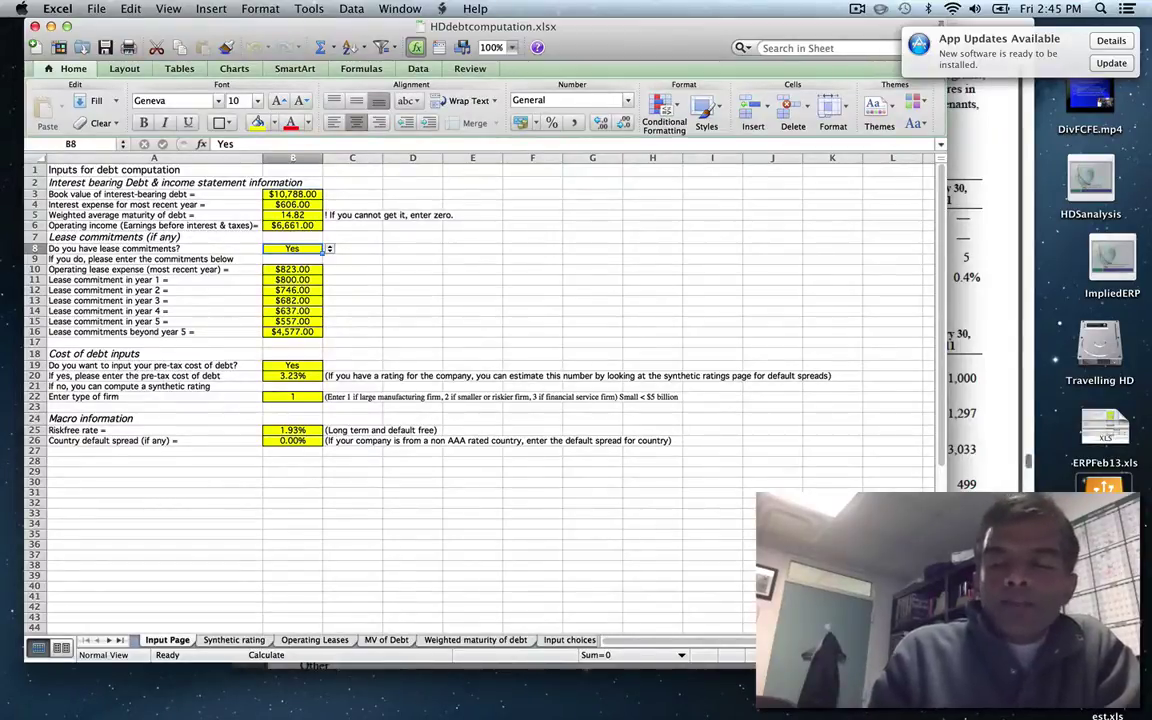
Step: Switch to the Home Depot 10-K in Adobe Reader and search the notes for the future minimum lease payments
key("super+Tab")
scroll(640, 360, "down", 20)
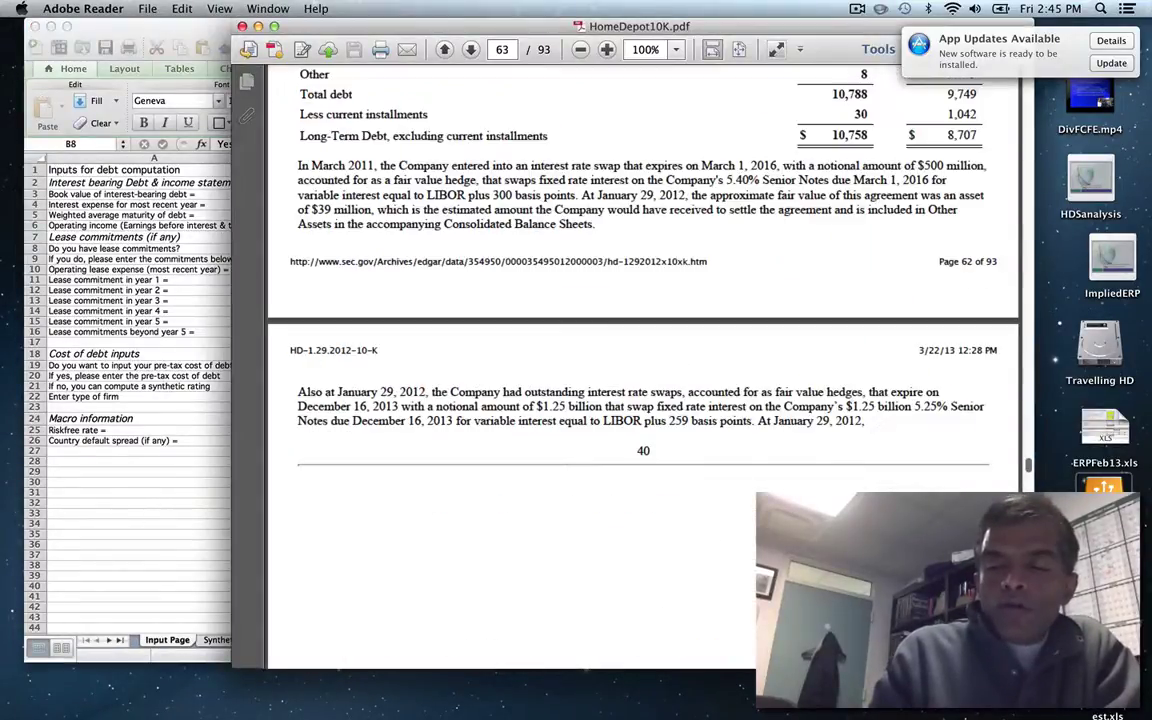
scroll(640, 360, "down", 15)
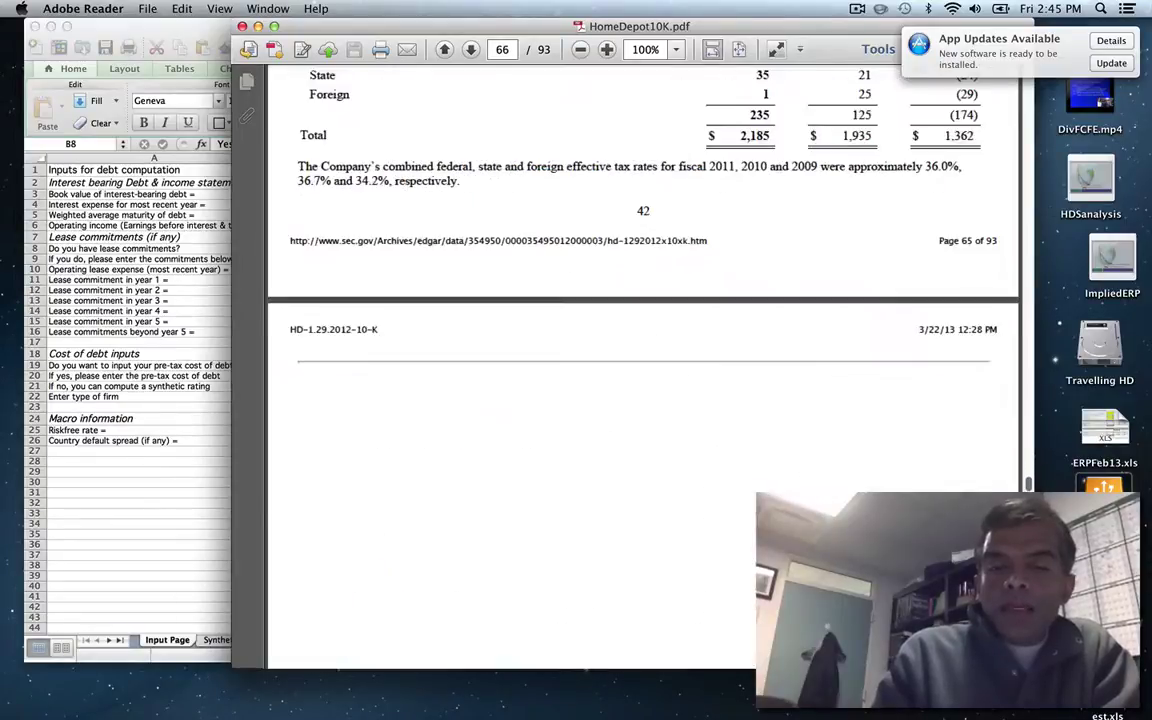
scroll(640, 360, "down", 15)
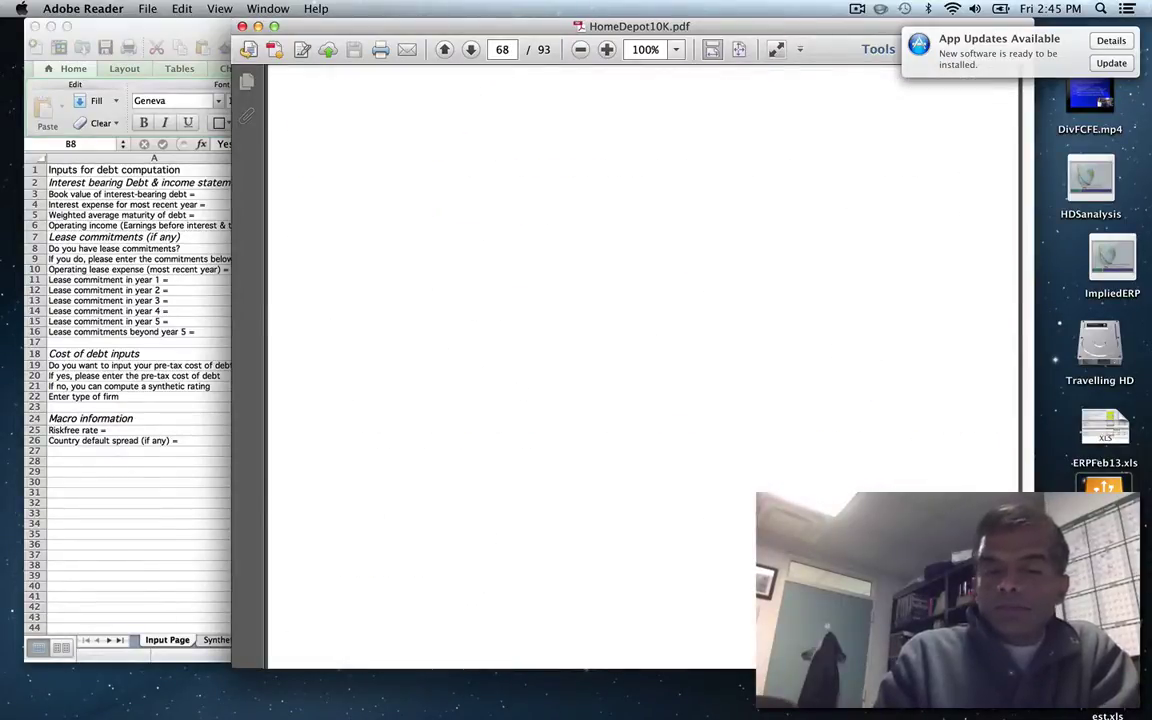
scroll(640, 360, "down", 5)
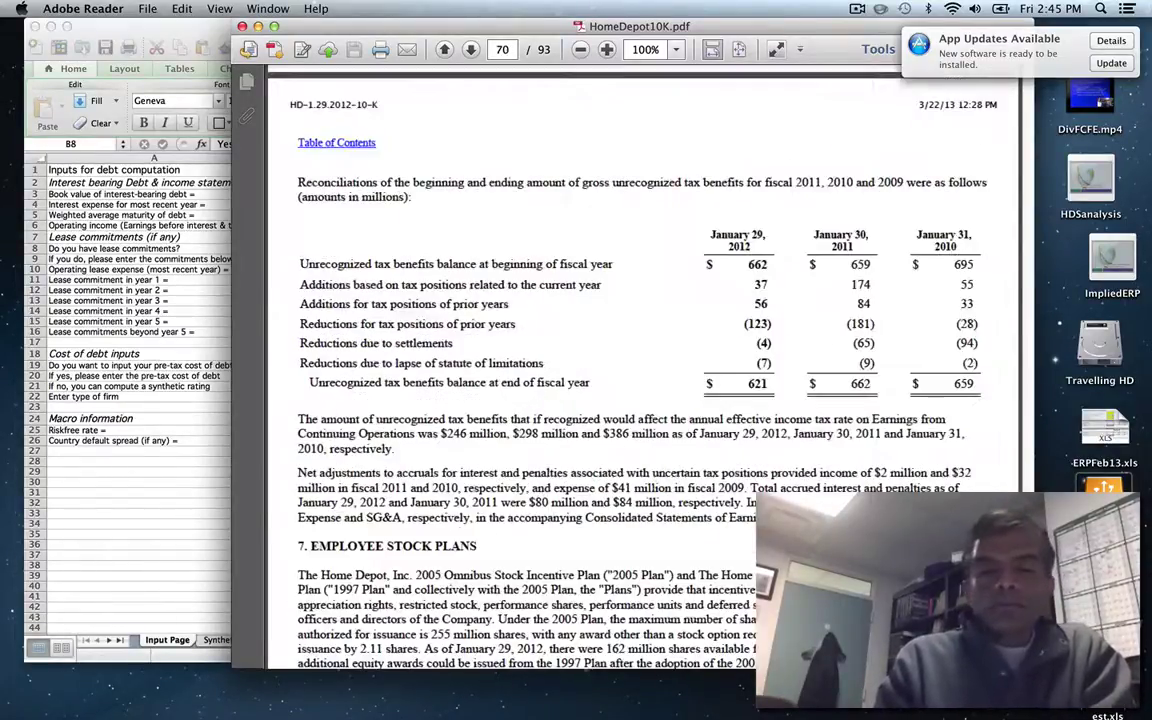
scroll(1012, 395, "down", 15)
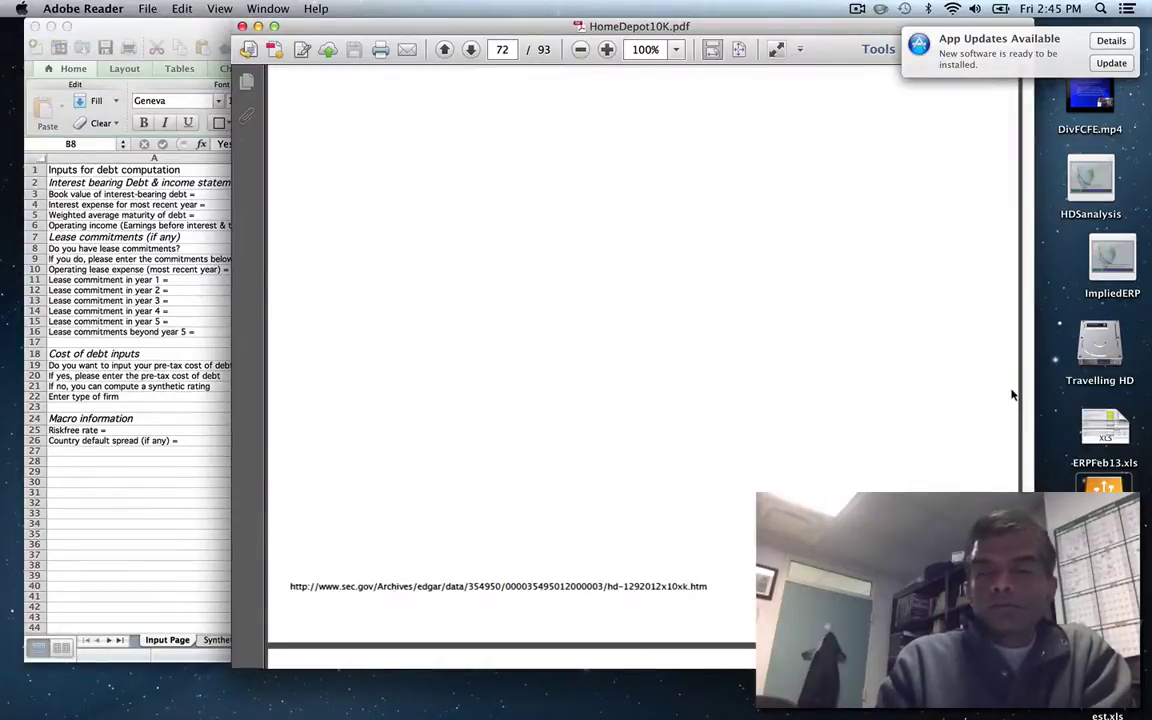
scroll(1027, 276, "up", 15)
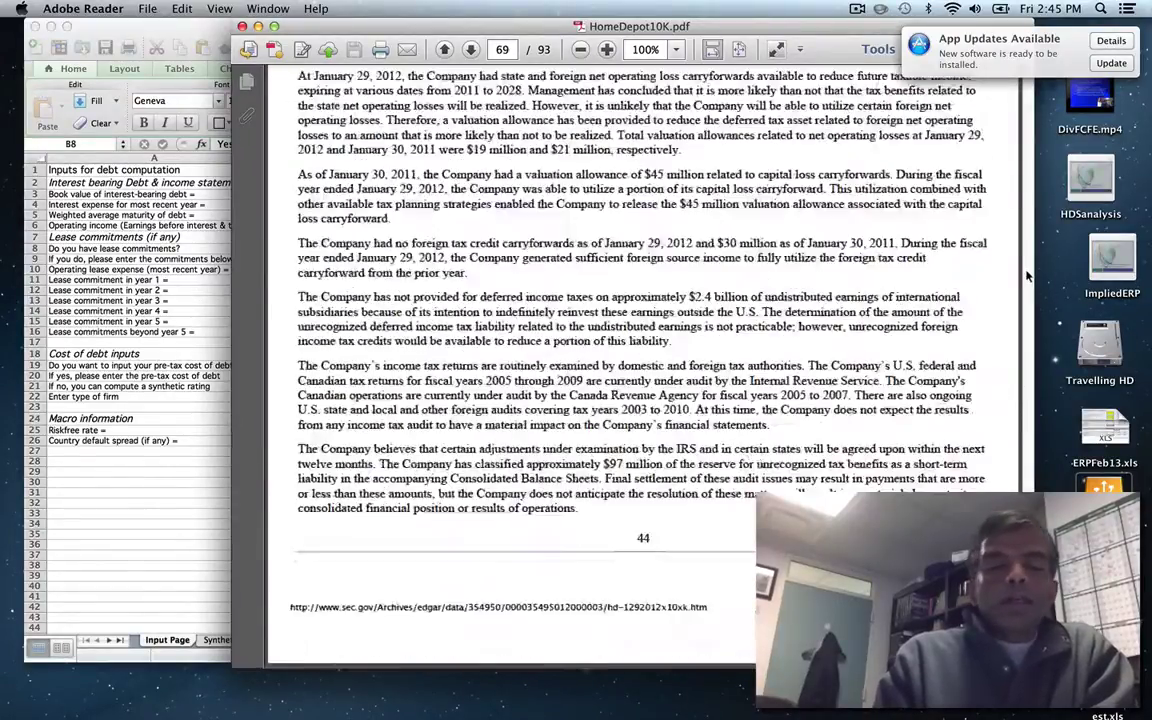
scroll(1027, 276, "up", 20)
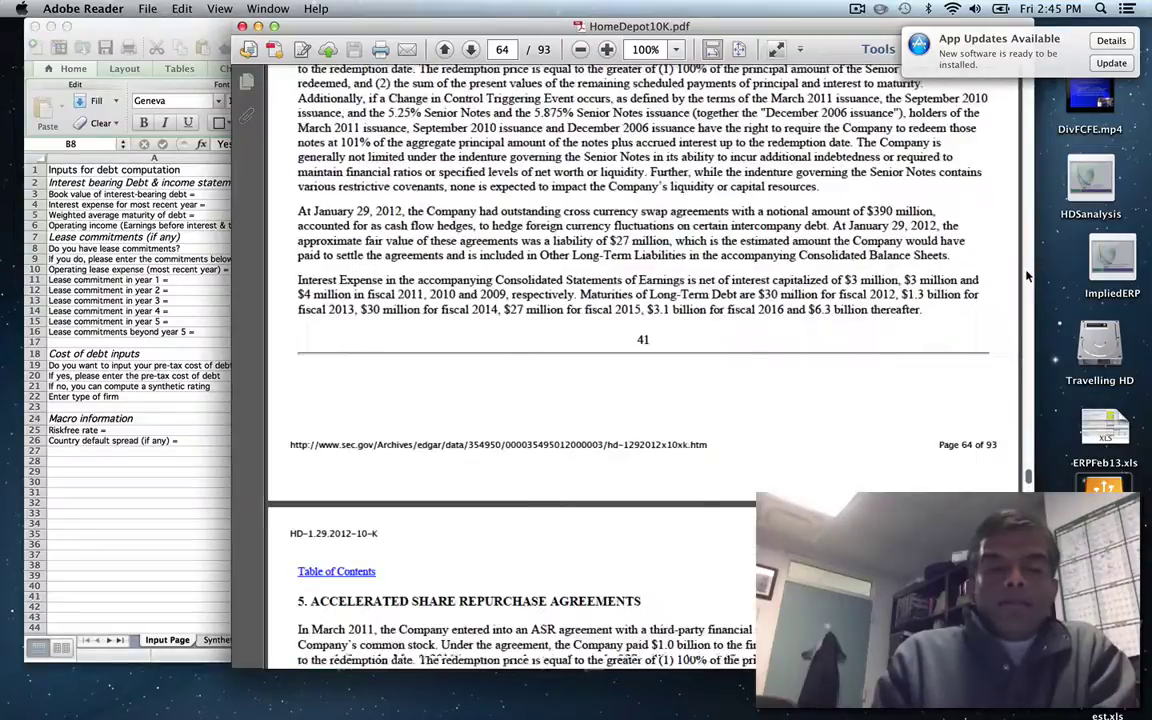
scroll(1027, 276, "up", 10)
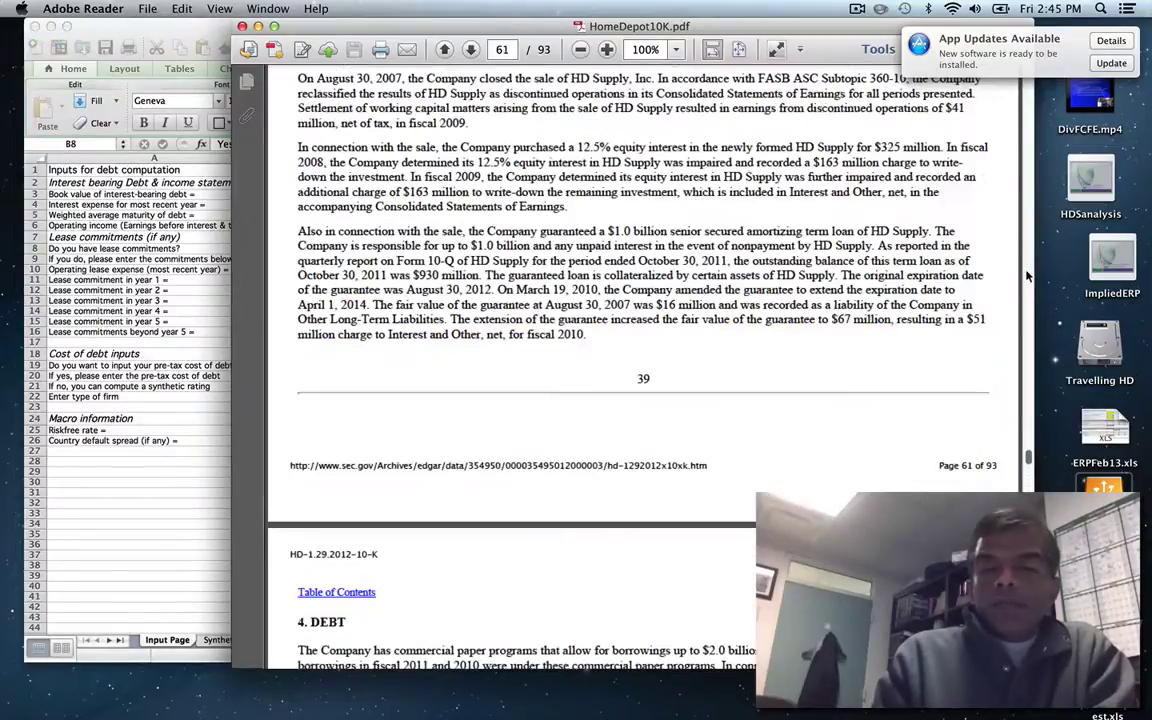
scroll(1027, 276, "up", 10)
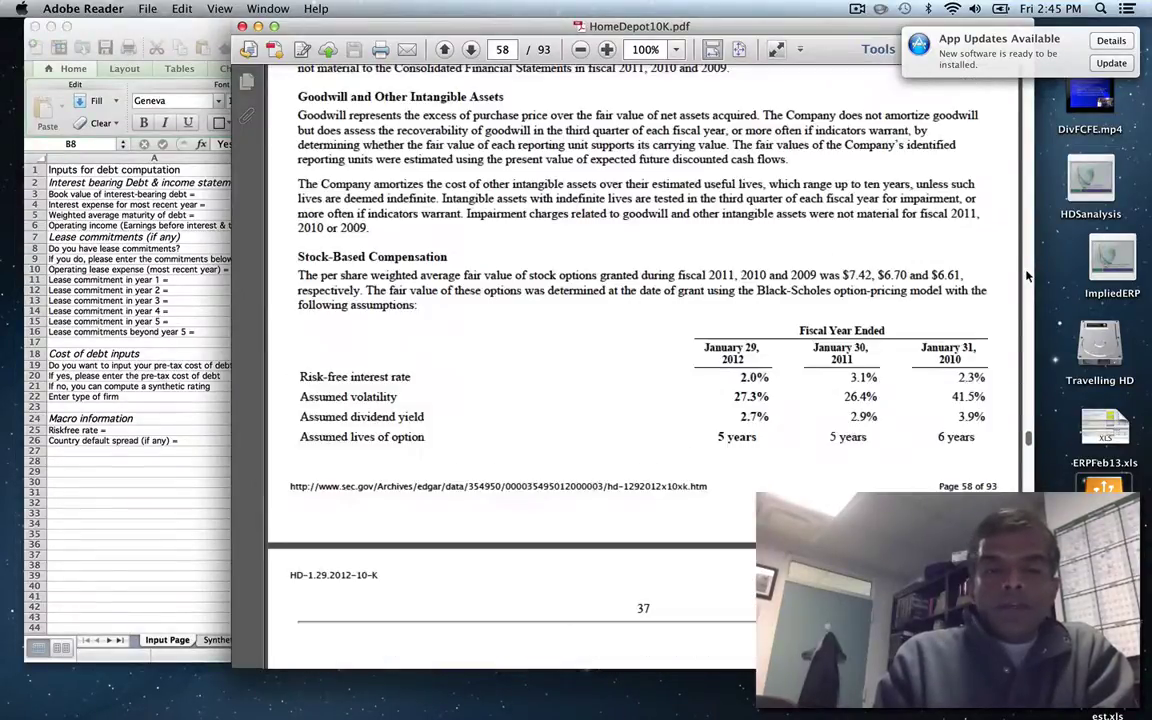
scroll(1027, 276, "up", 8)
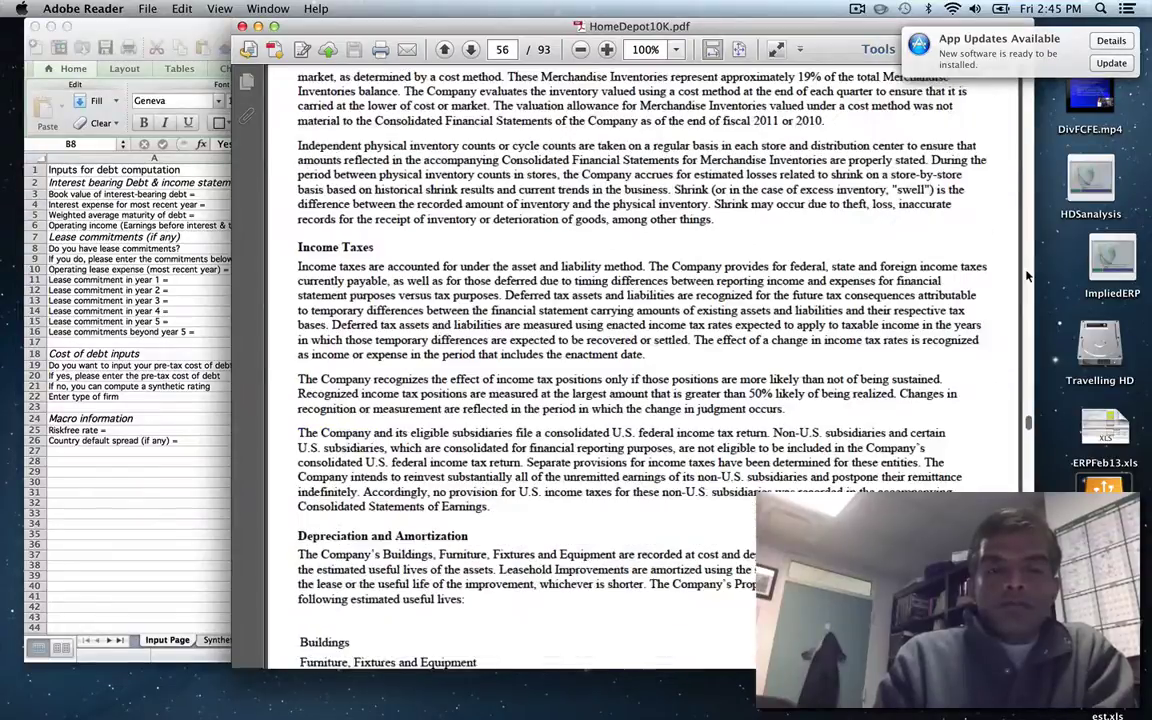
scroll(1027, 276, "up", 10)
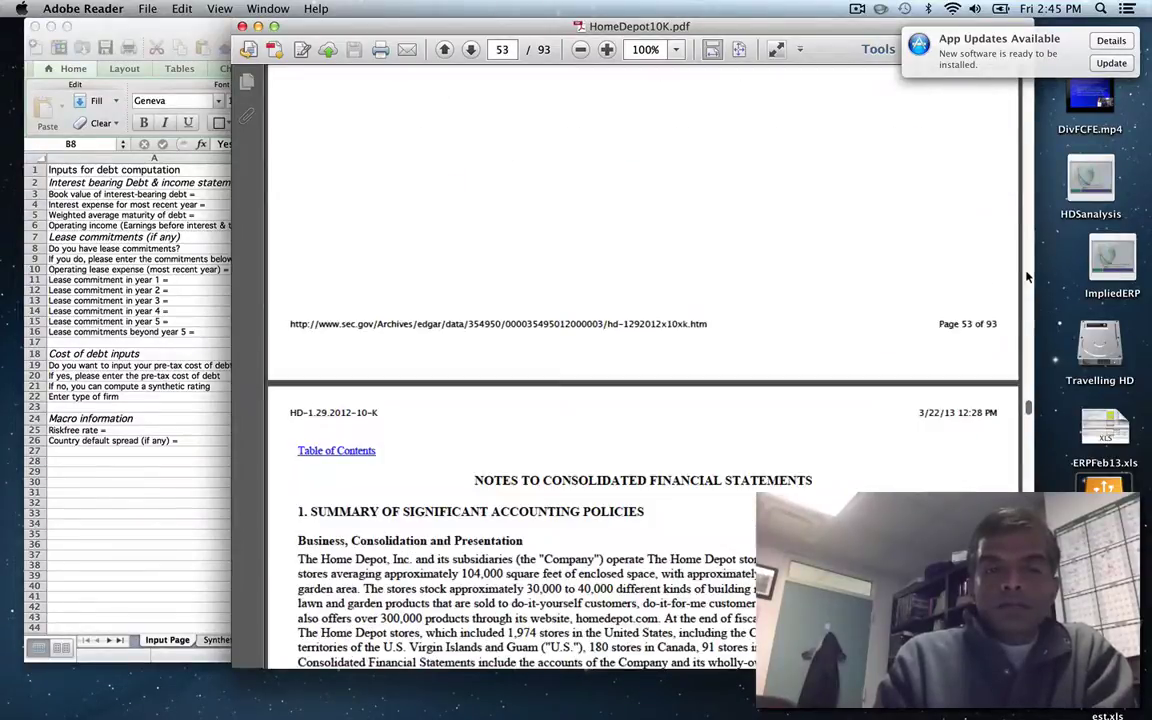
left_click_drag(1028, 407, 1028, 494)
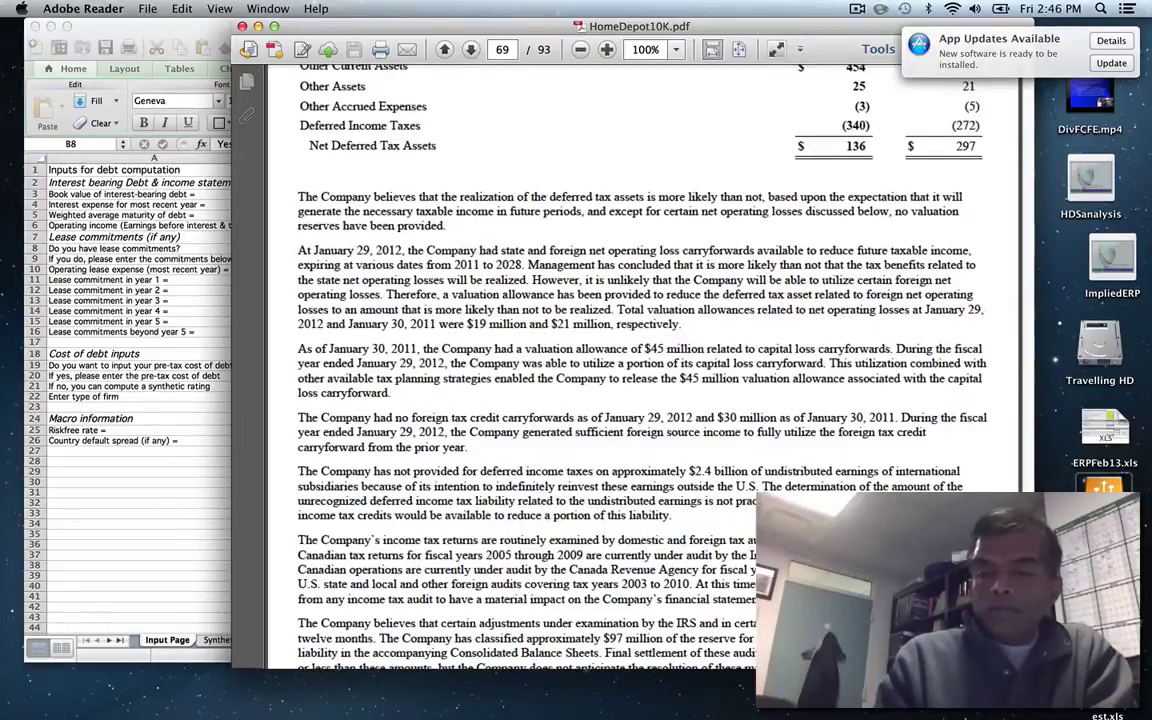
scroll(643, 360, "down", 15)
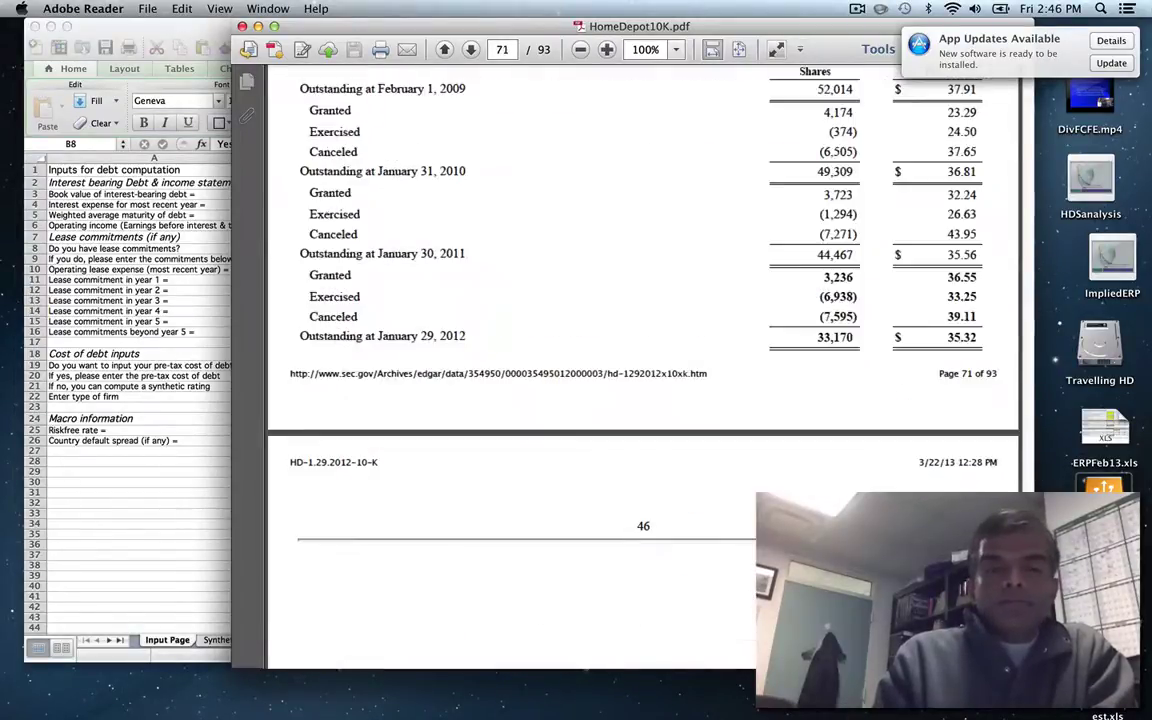
scroll(643, 360, "down", 10)
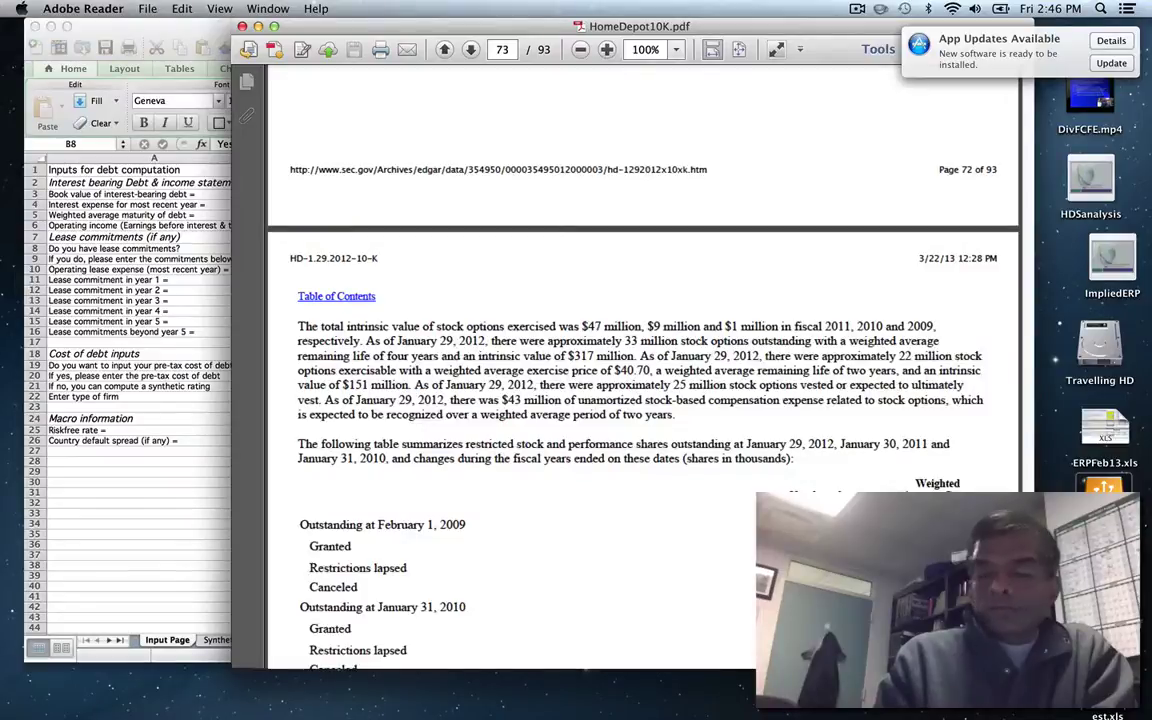
scroll(643, 360, "down", 15)
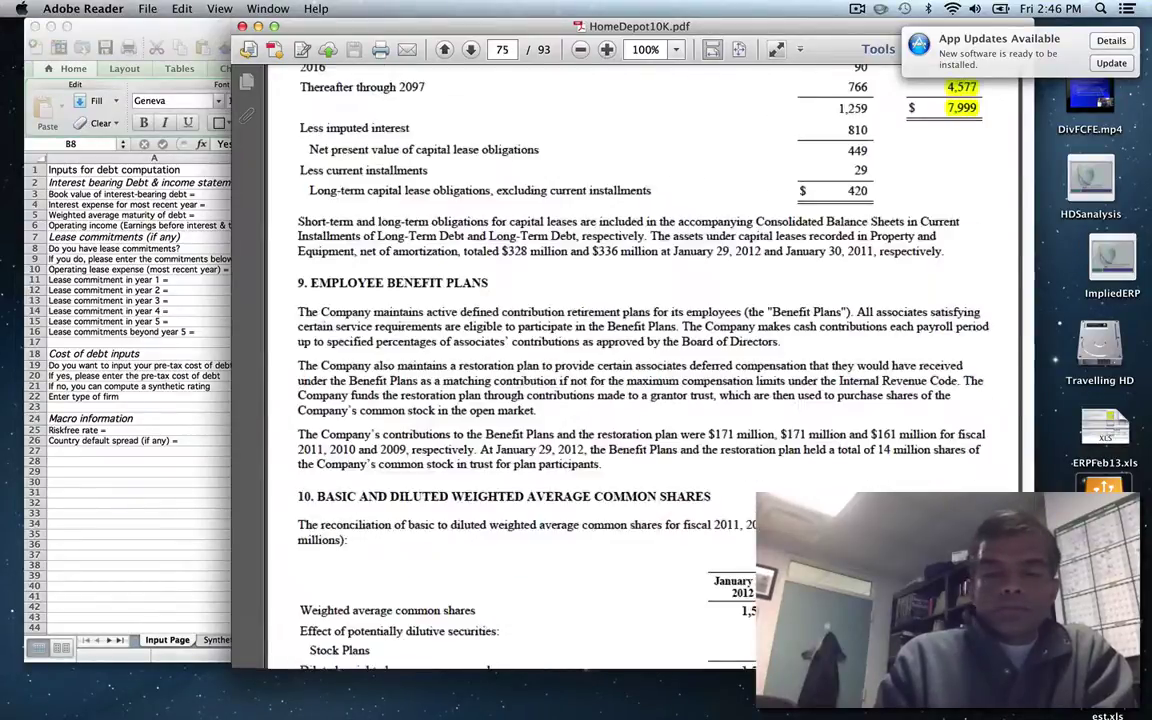
scroll(1040, 465, "up", 5)
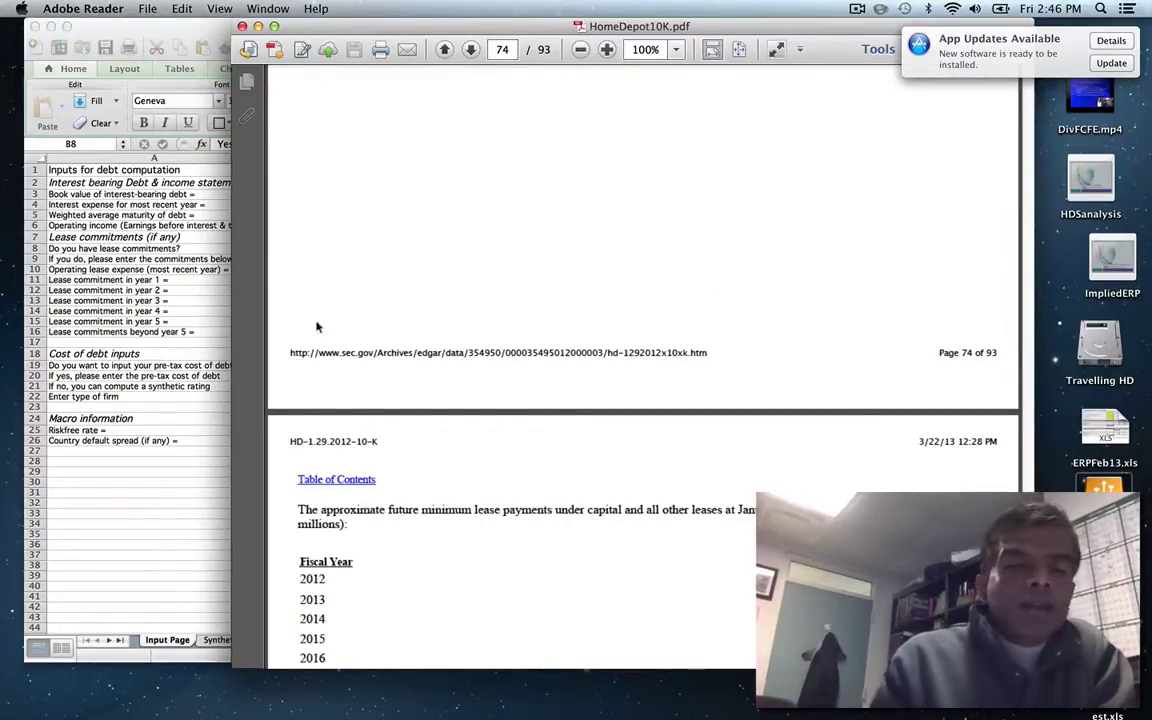
Step: Compare the operating lease expense input in Excel with the total rent expense in note 8, Leases, of the 10-K
left_click(170, 295)
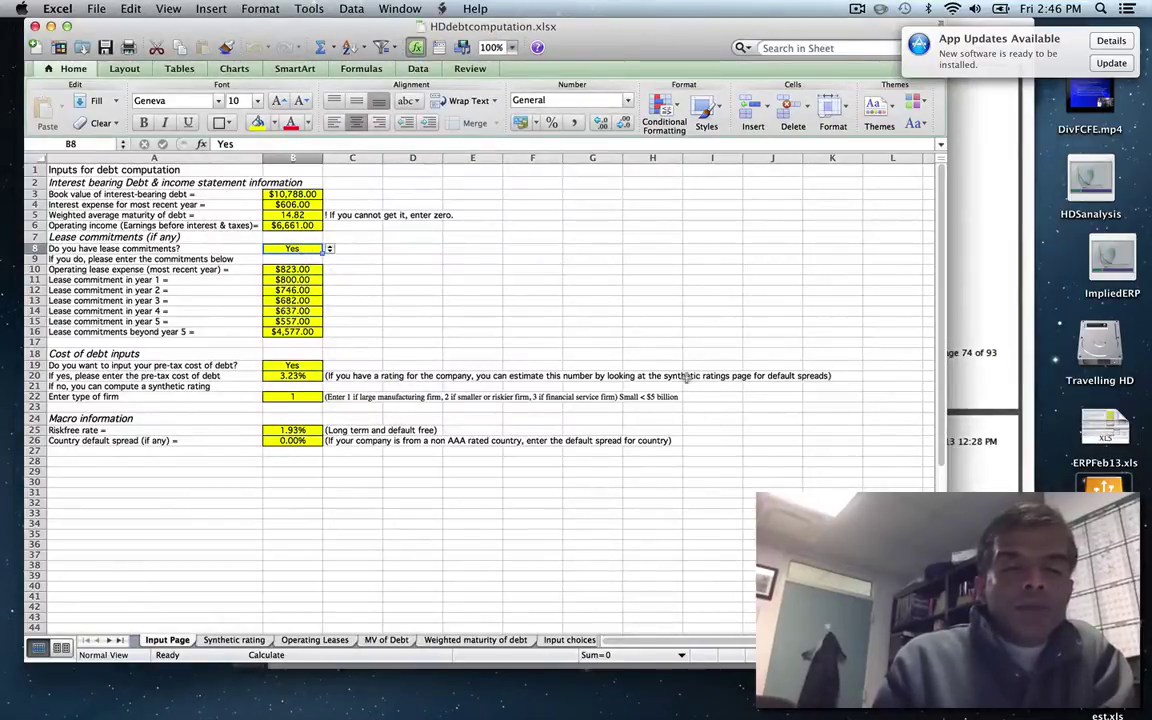
left_click(993, 438)
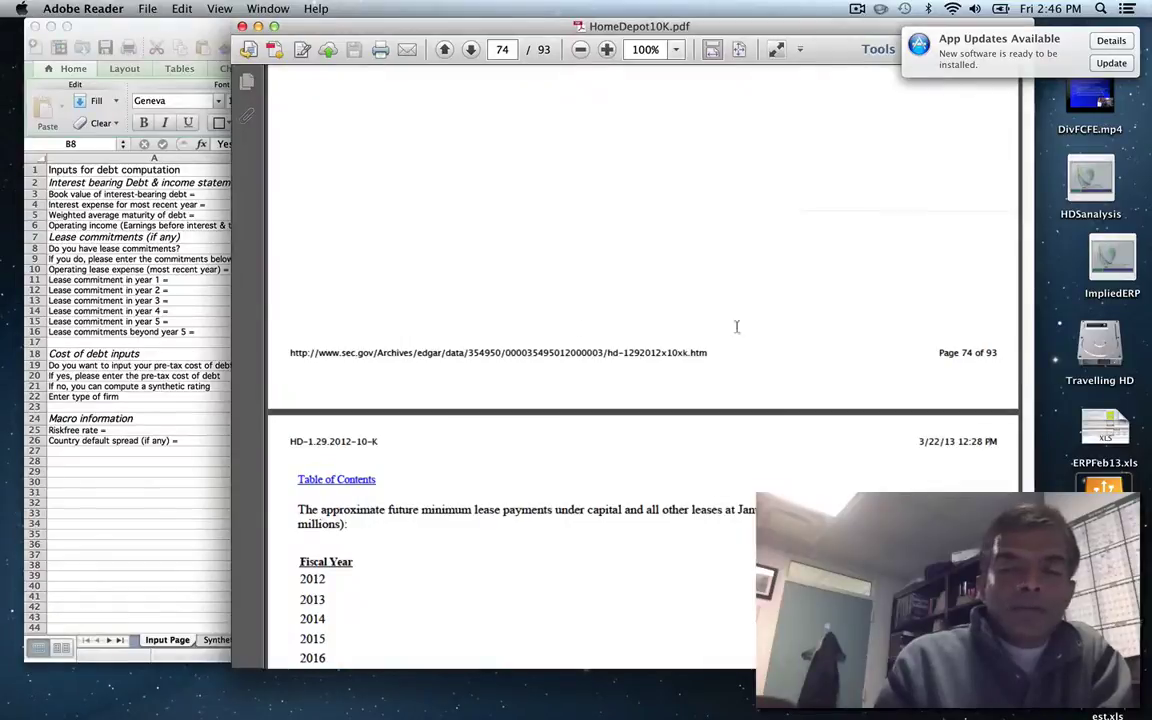
left_click(175, 280)
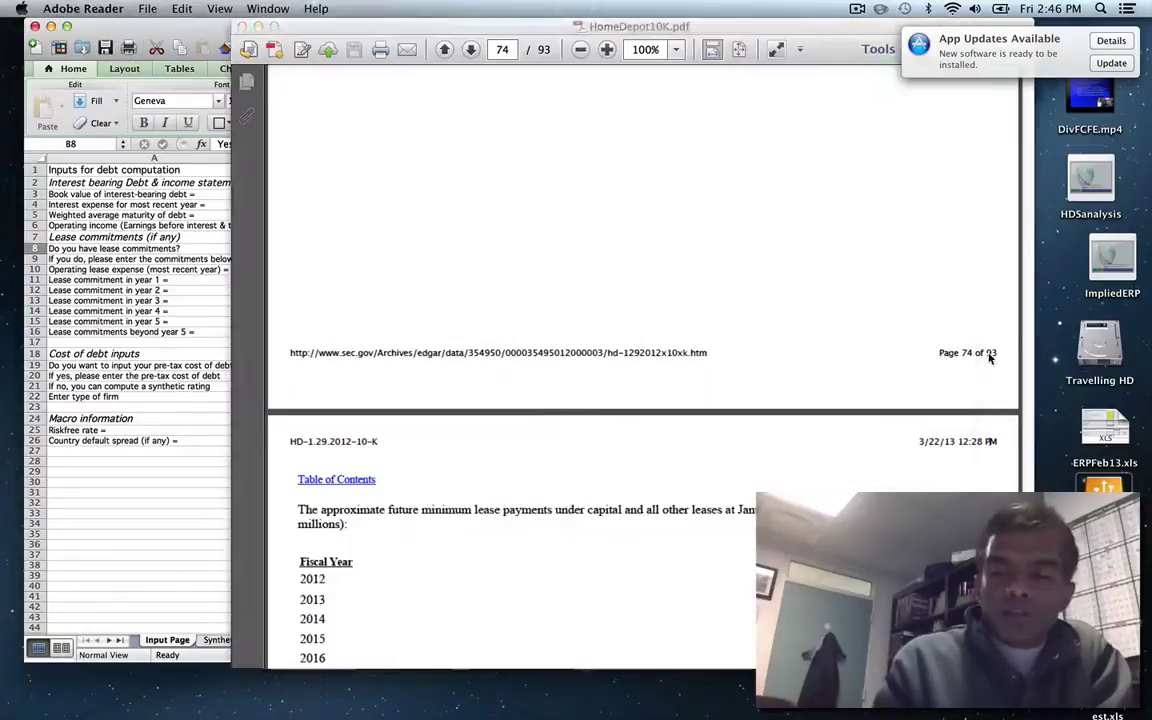
left_click(985, 350)
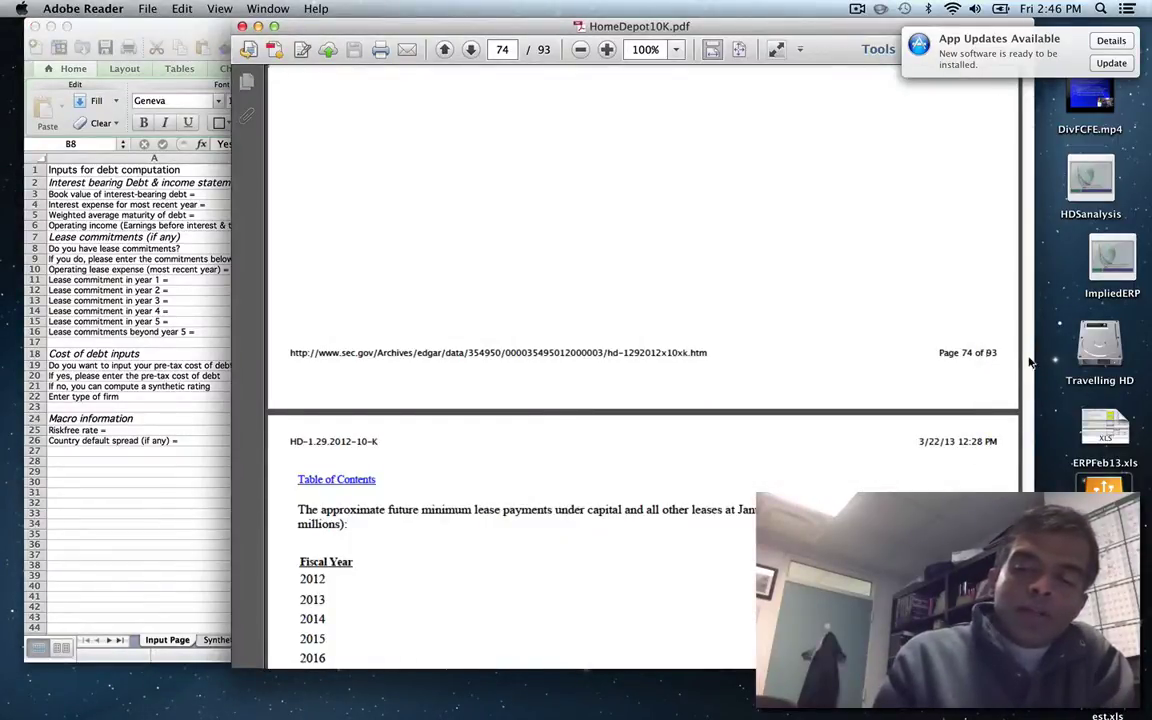
scroll(1030, 362, "up", 5)
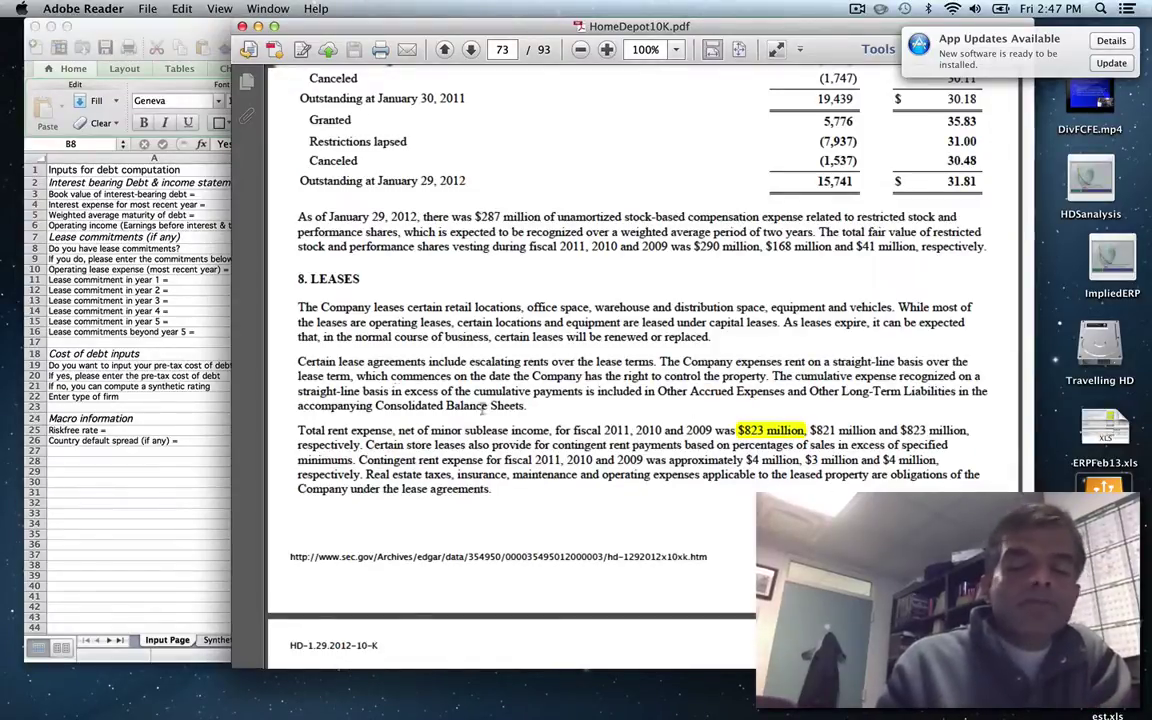
left_click(171, 330)
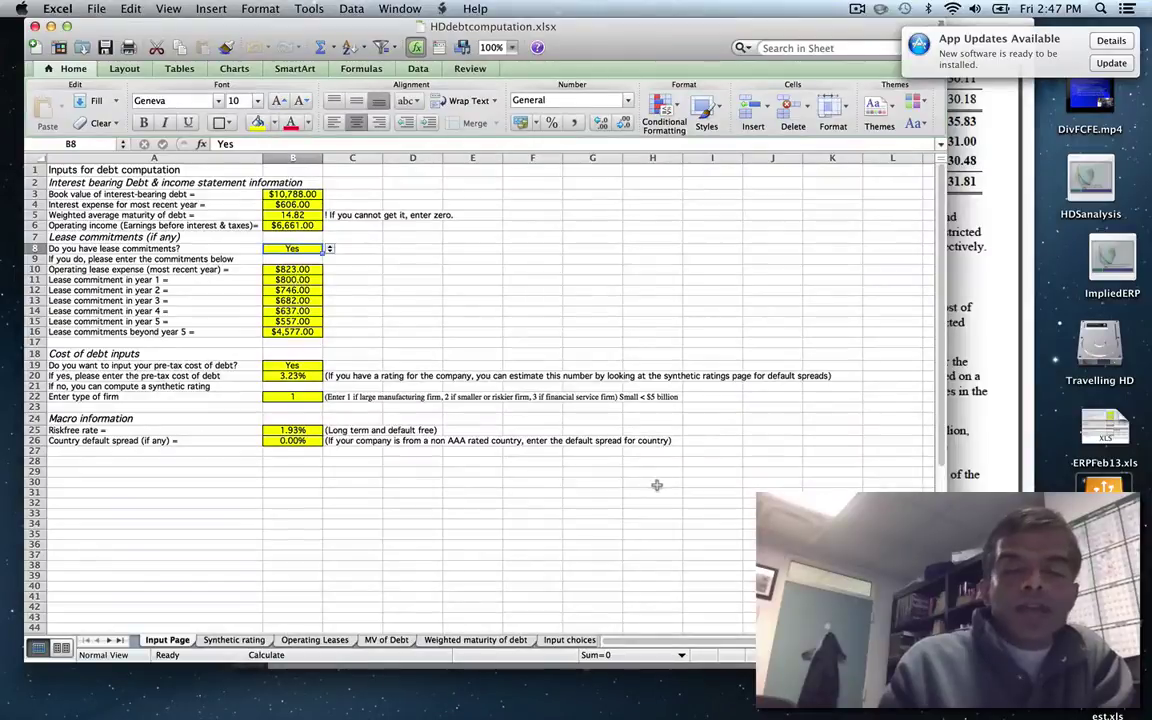
Step: Return to the 10-K and show the full table of future minimum capital and operating lease payments on page 75
key("super+Tab")
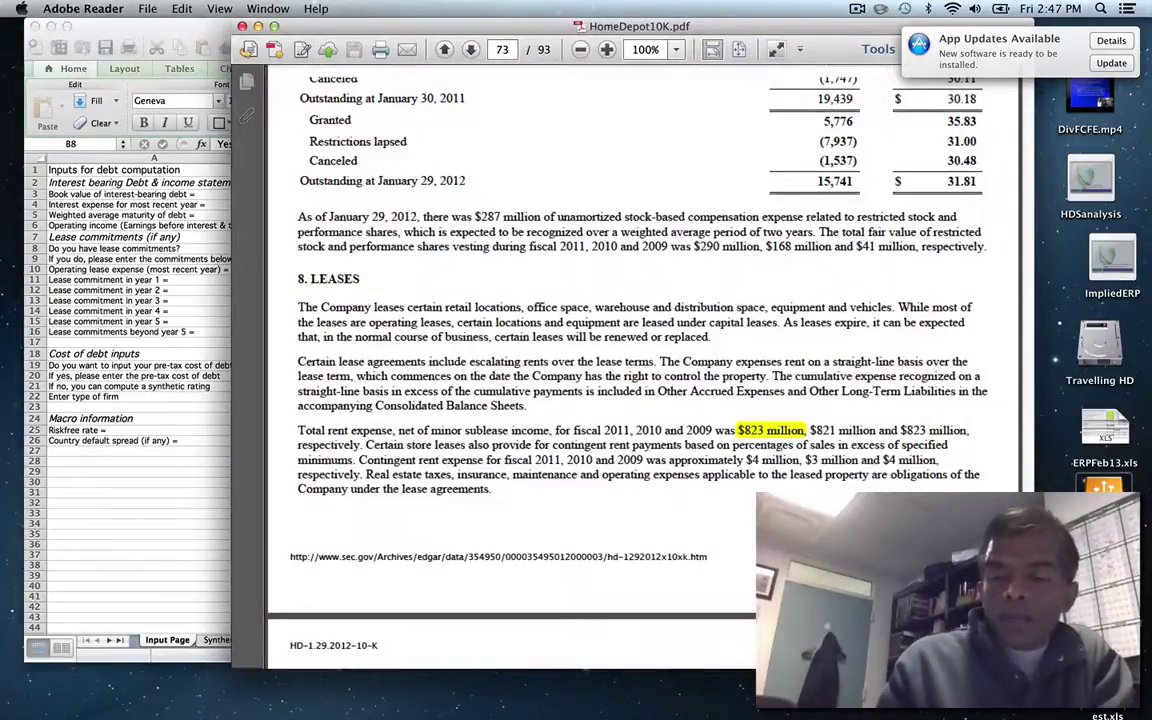
scroll(640, 360, "down", 5)
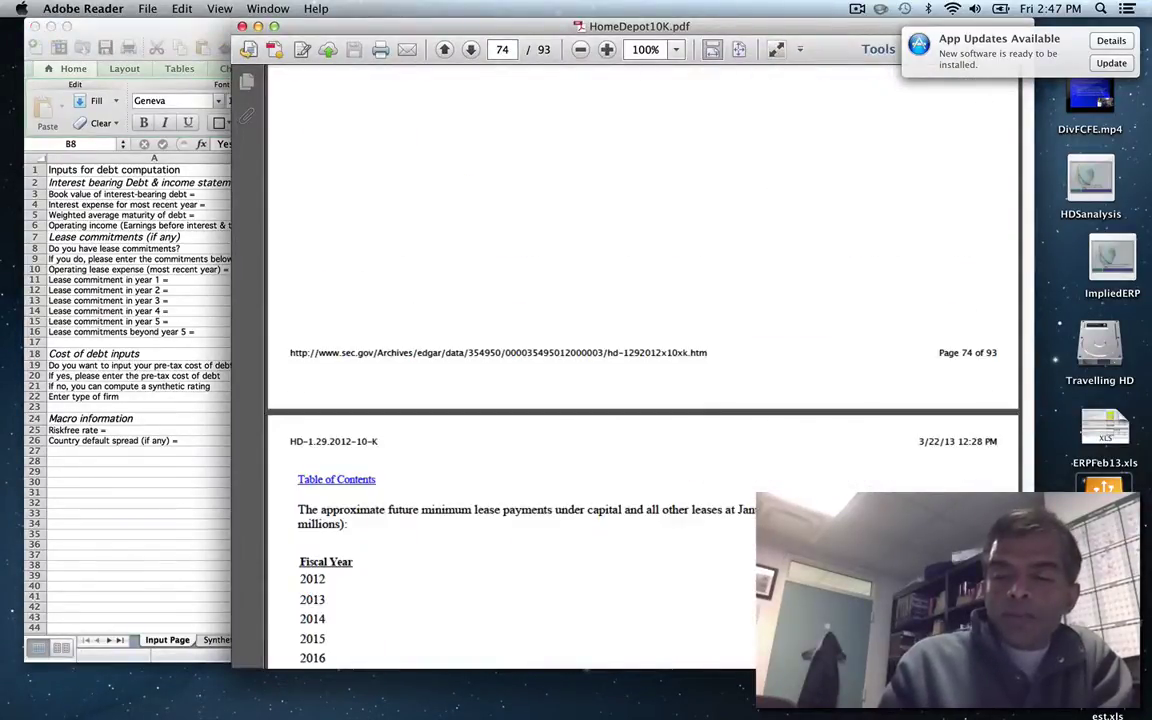
scroll(640, 360, "down", 10)
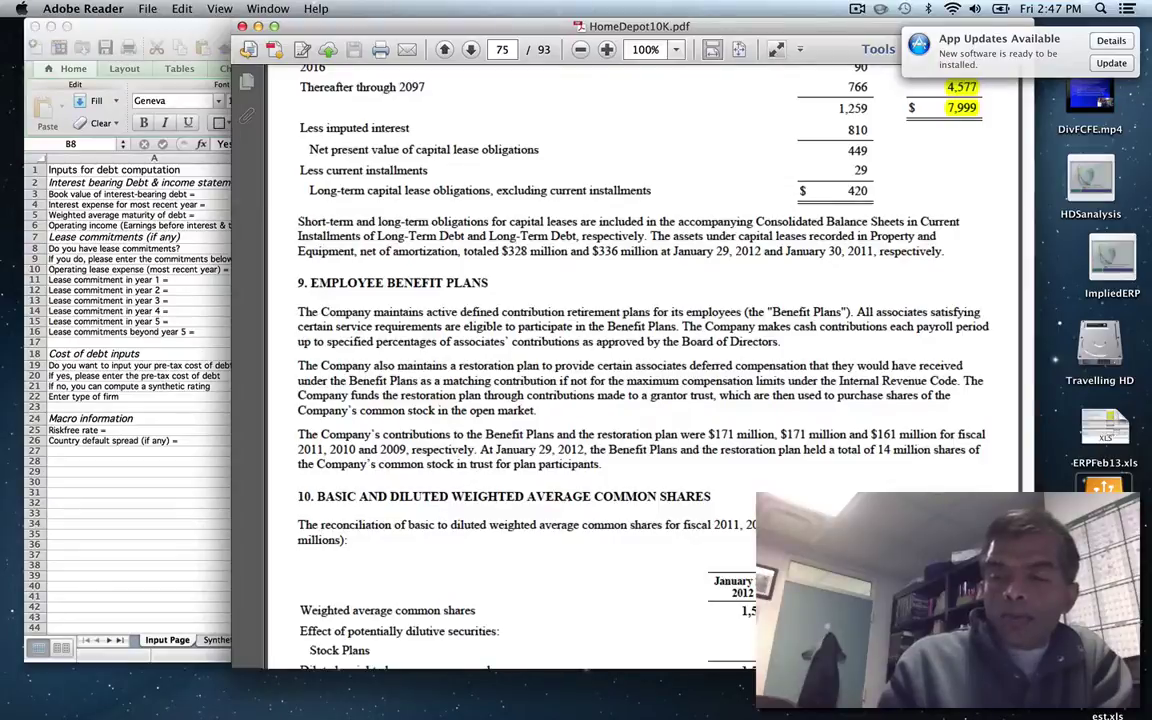
scroll(640, 360, "up", 6)
scroll(640, 360, "down", 5)
scroll(640, 360, "up", 2)
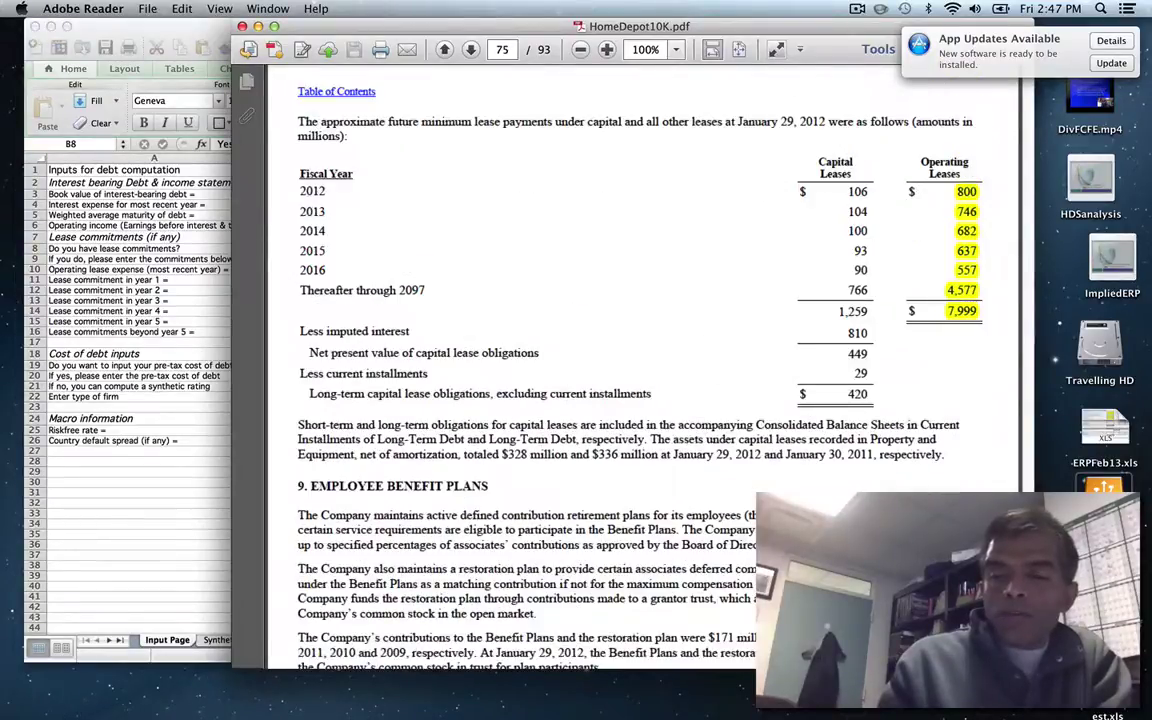
Step: Return to Excel and select the commitments beyond year 5, the pre-tax cost of debt, and the answer on whether to input that cost
left_click(164, 360)
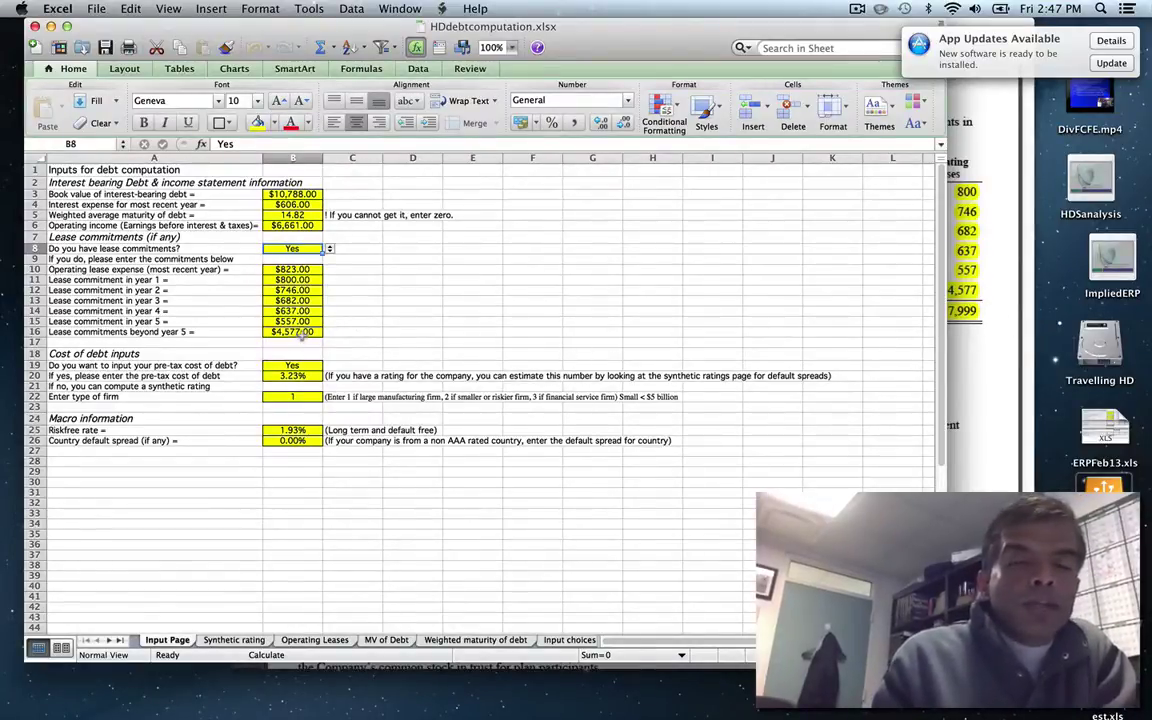
left_click(290, 331)
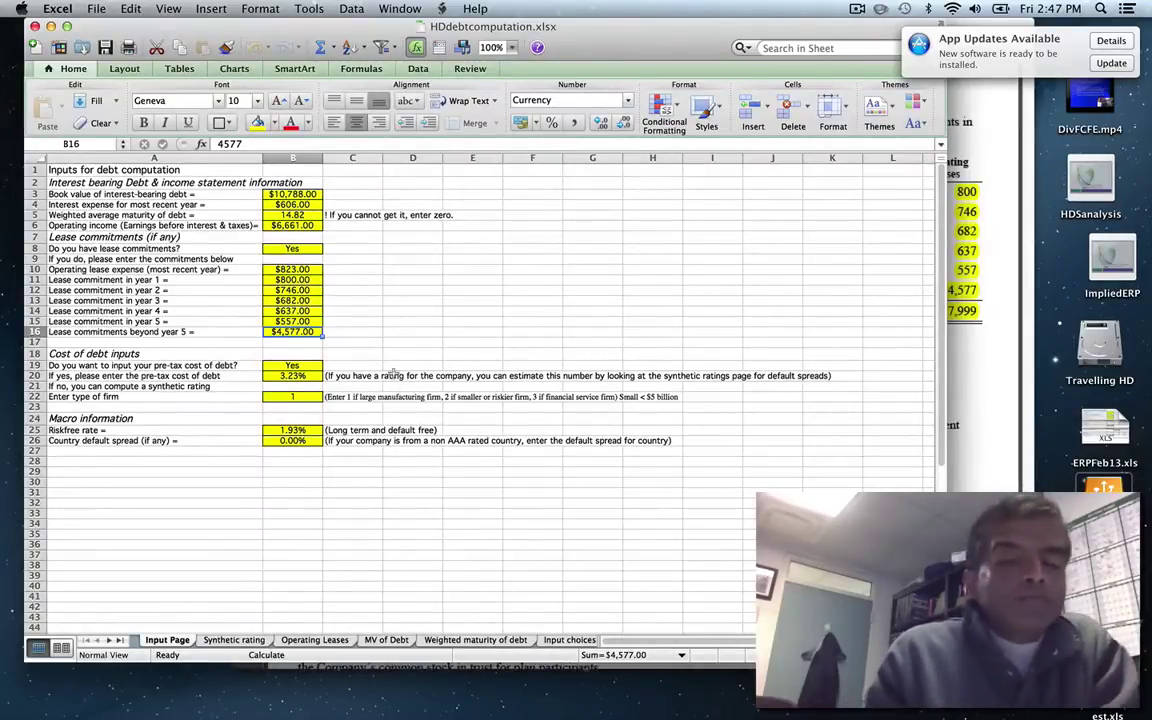
left_click(291, 376)
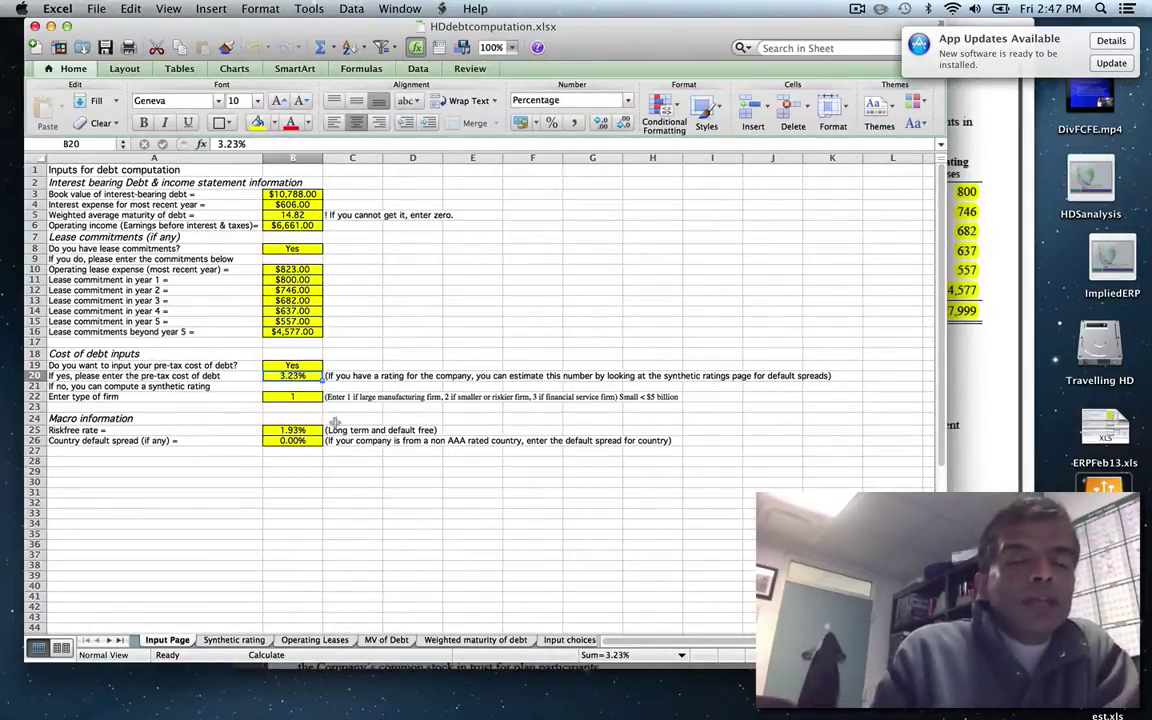
left_click(290, 365)
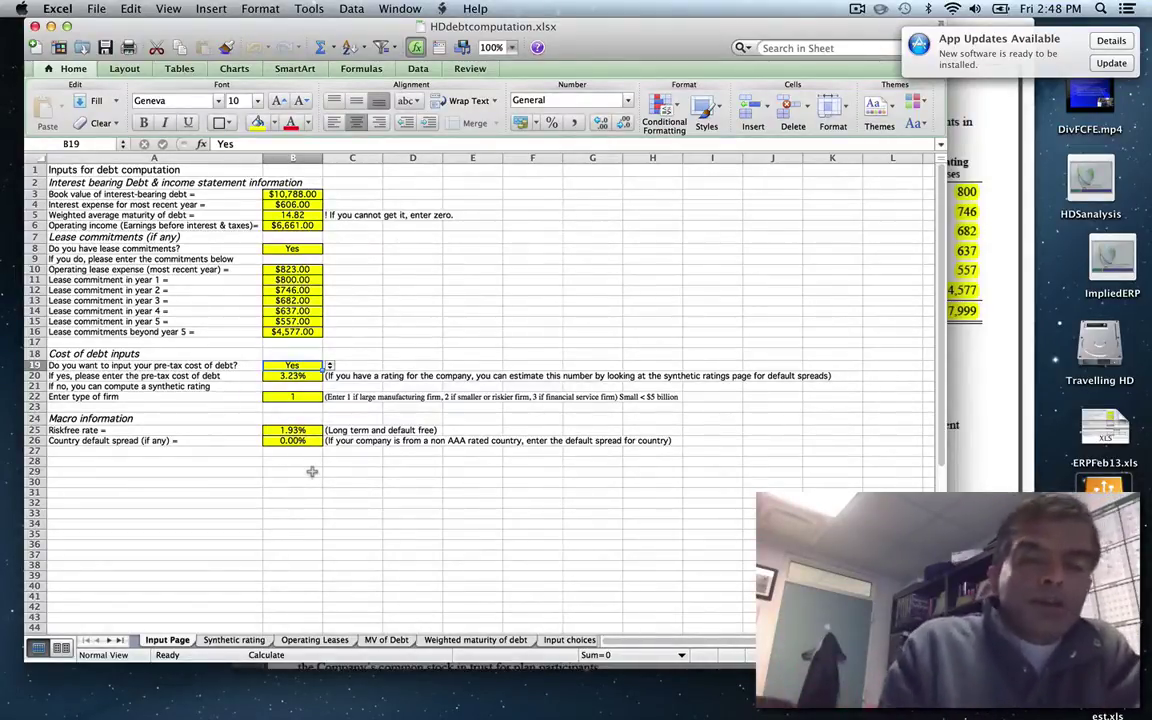
Step: Switch to Safari and examine the S&P credit market commentary on Home Depot, including its rating and CDS spread chart
mouse_move(312, 715)
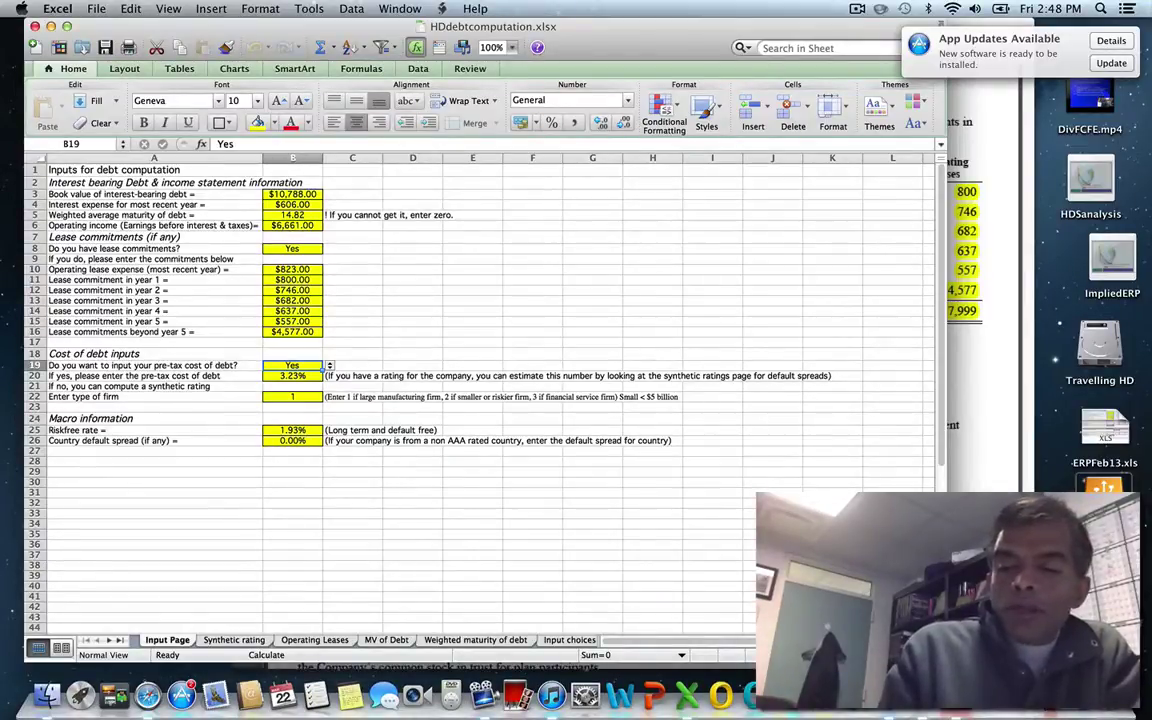
left_click(790, 697)
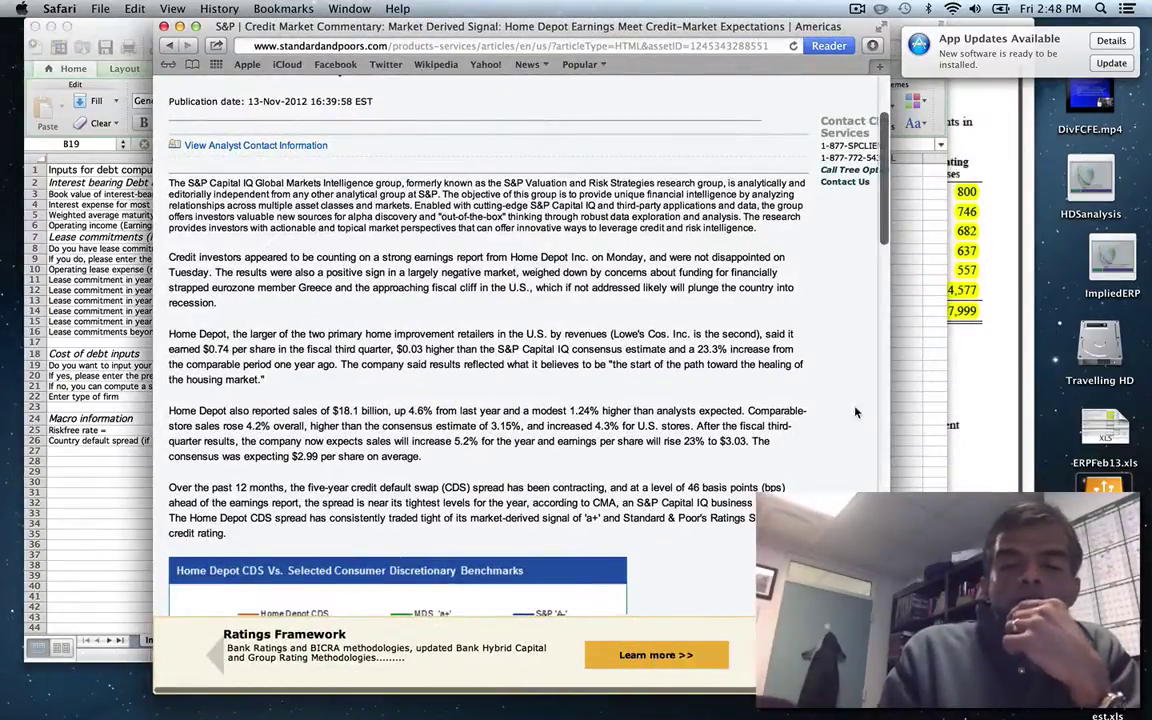
scroll(860, 395, "up", 5)
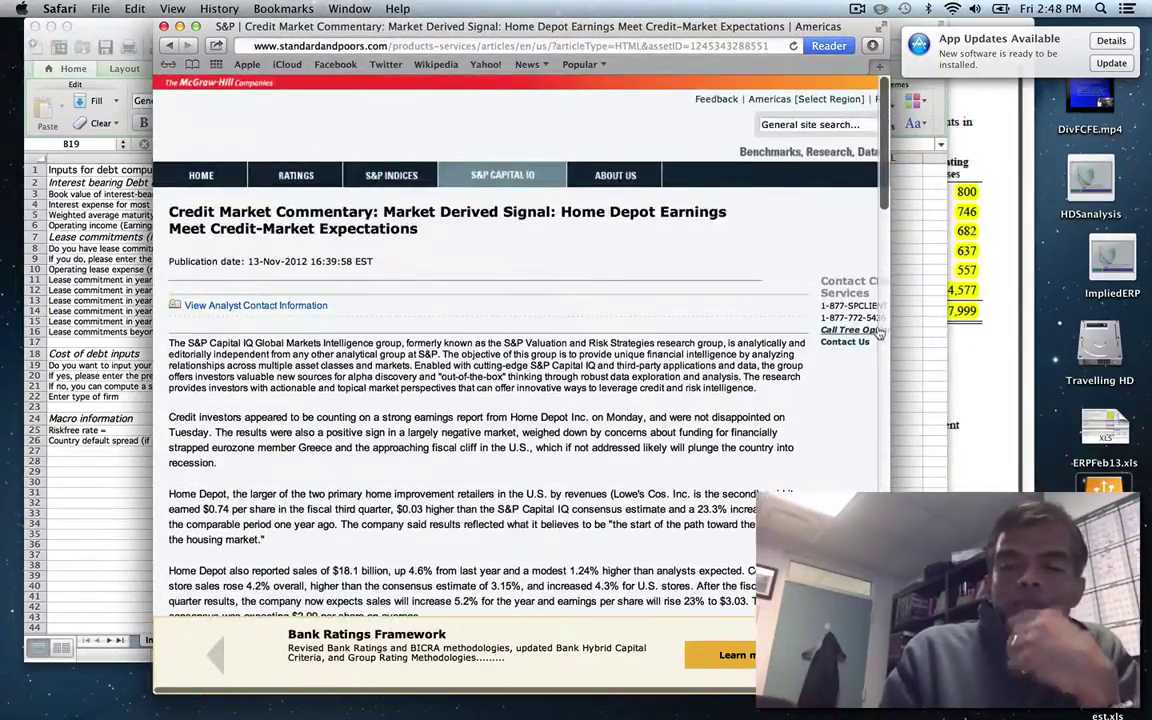
scroll(860, 320, "down", 10)
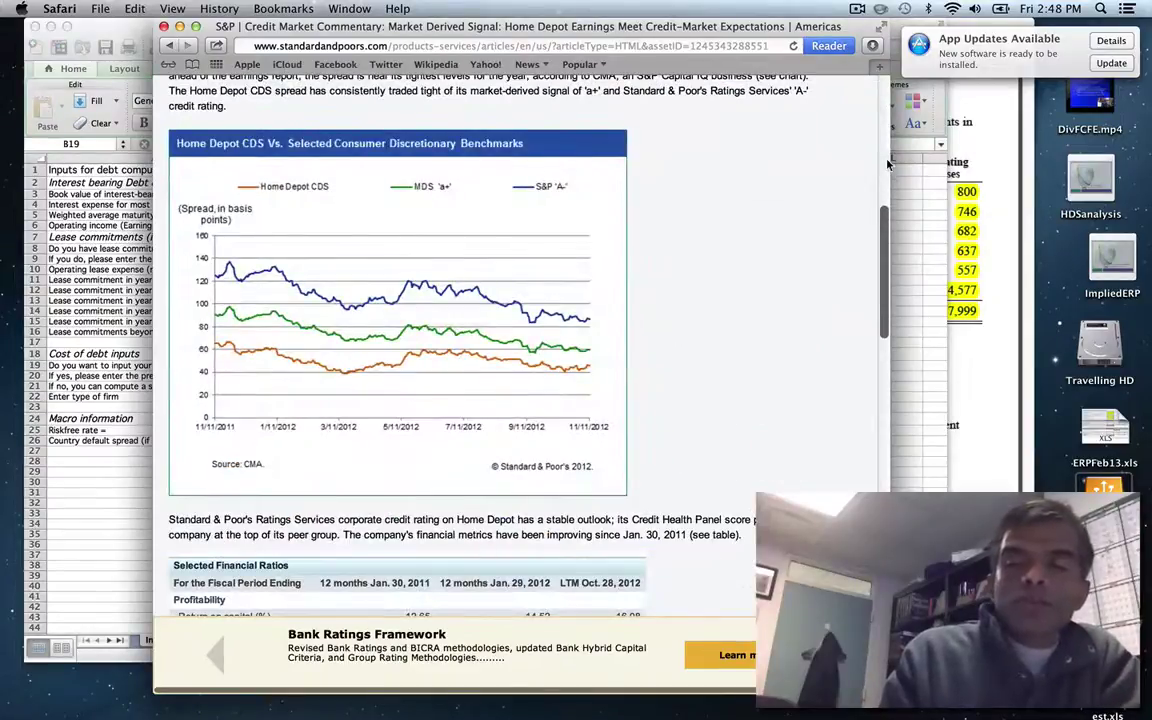
scroll(885, 163, "up", 10)
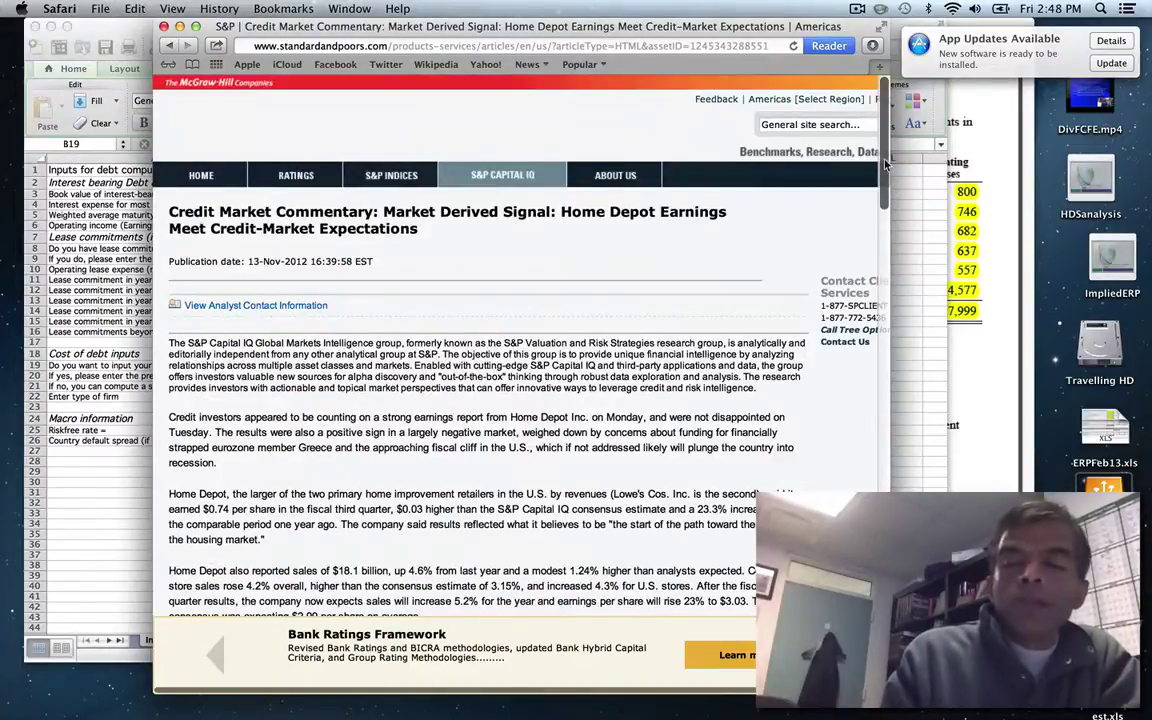
Step: Switch from the S&P commentary to Excel and look up the A- default spread for large manufacturing firms on the Synthetic rating sheet
scroll(885, 163, "down", 5)
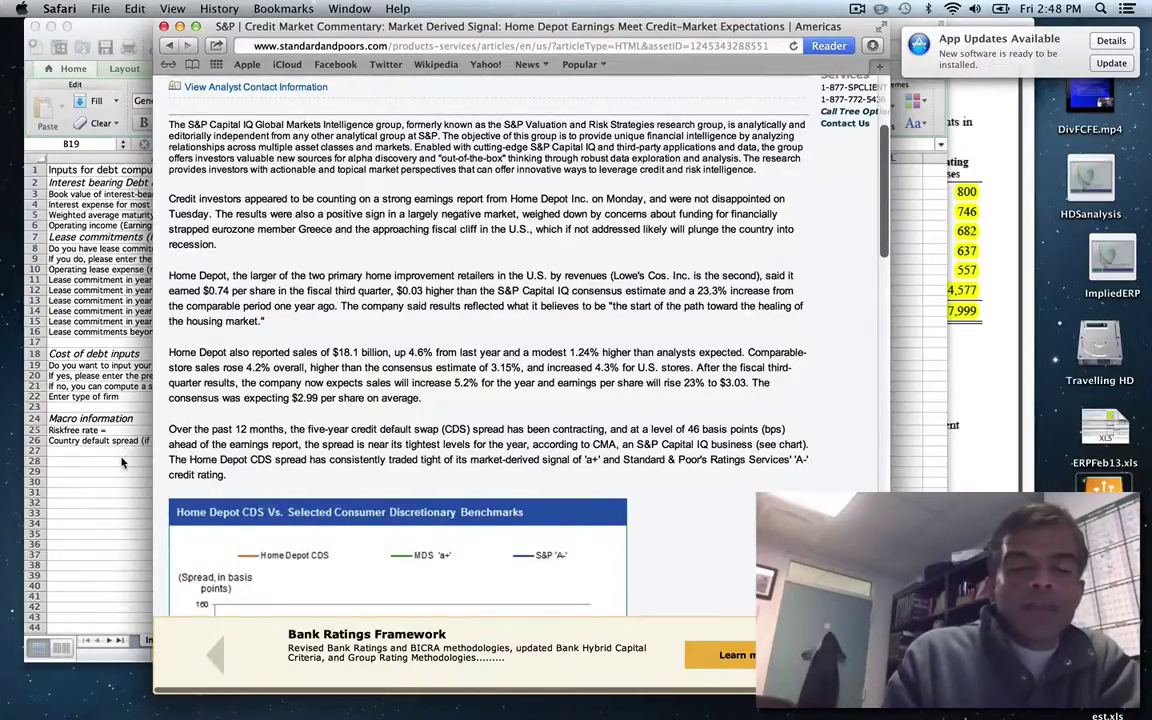
left_click(148, 484)
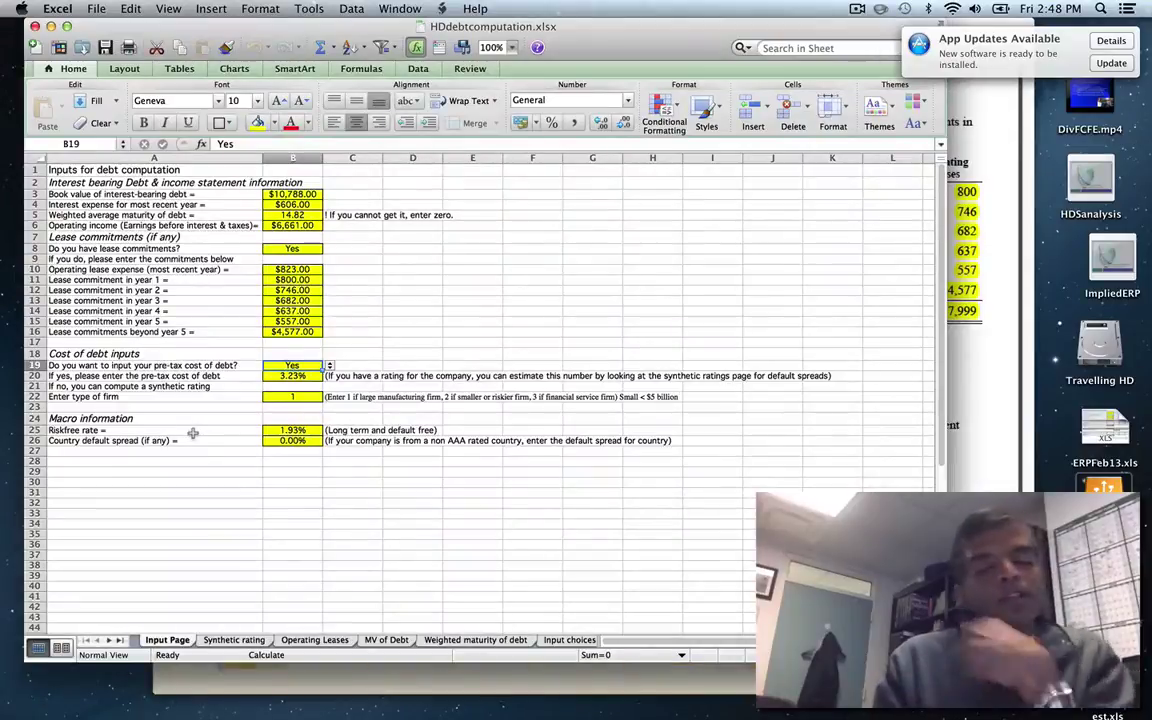
left_click(252, 642)
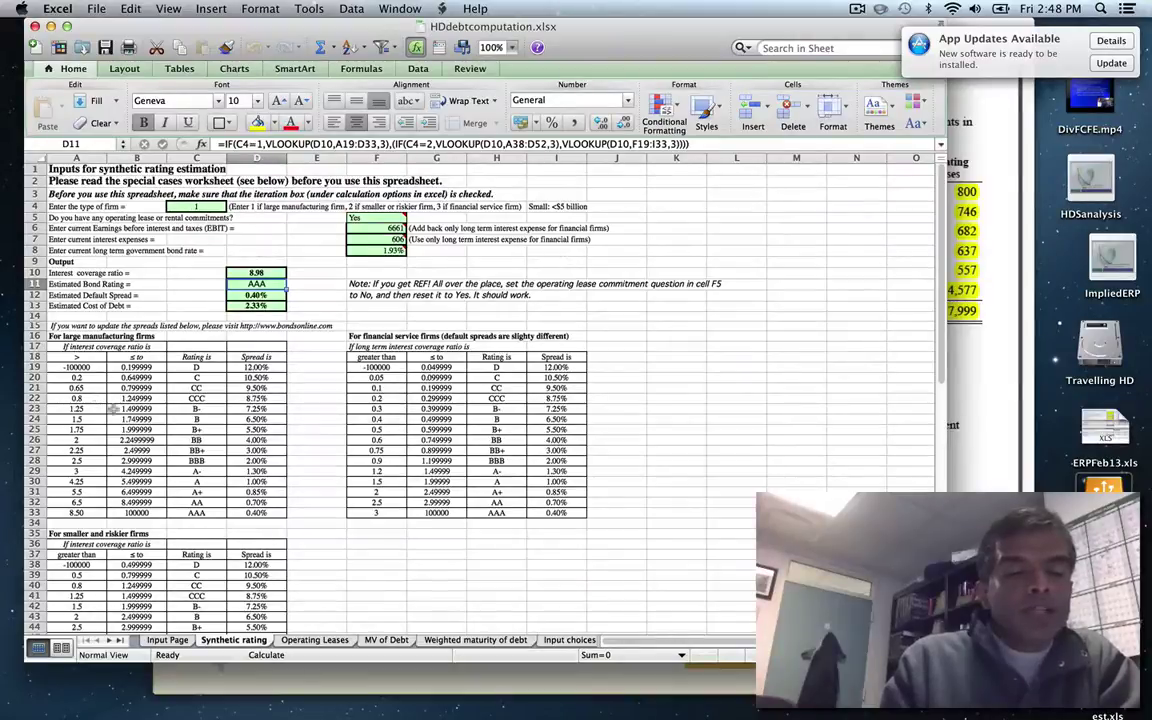
left_click(257, 471)
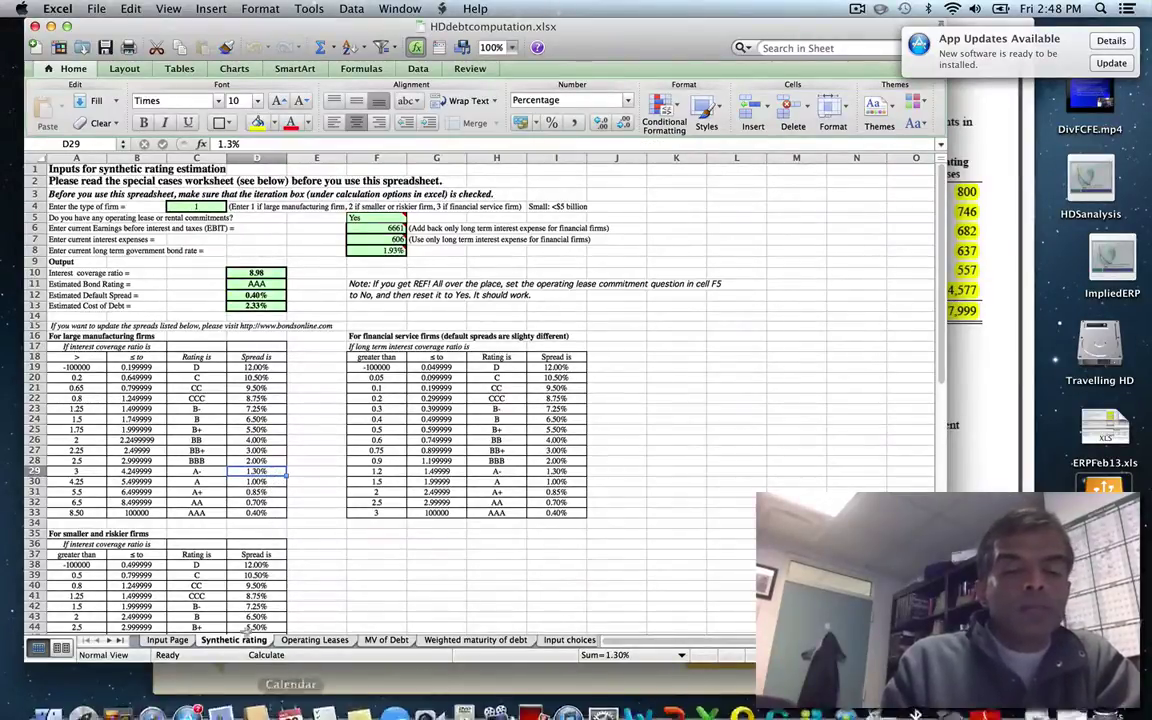
Step: Return to the Input Page sheet and review the pre-tax cost of debt and the choice to input it directly
left_click(167, 639)
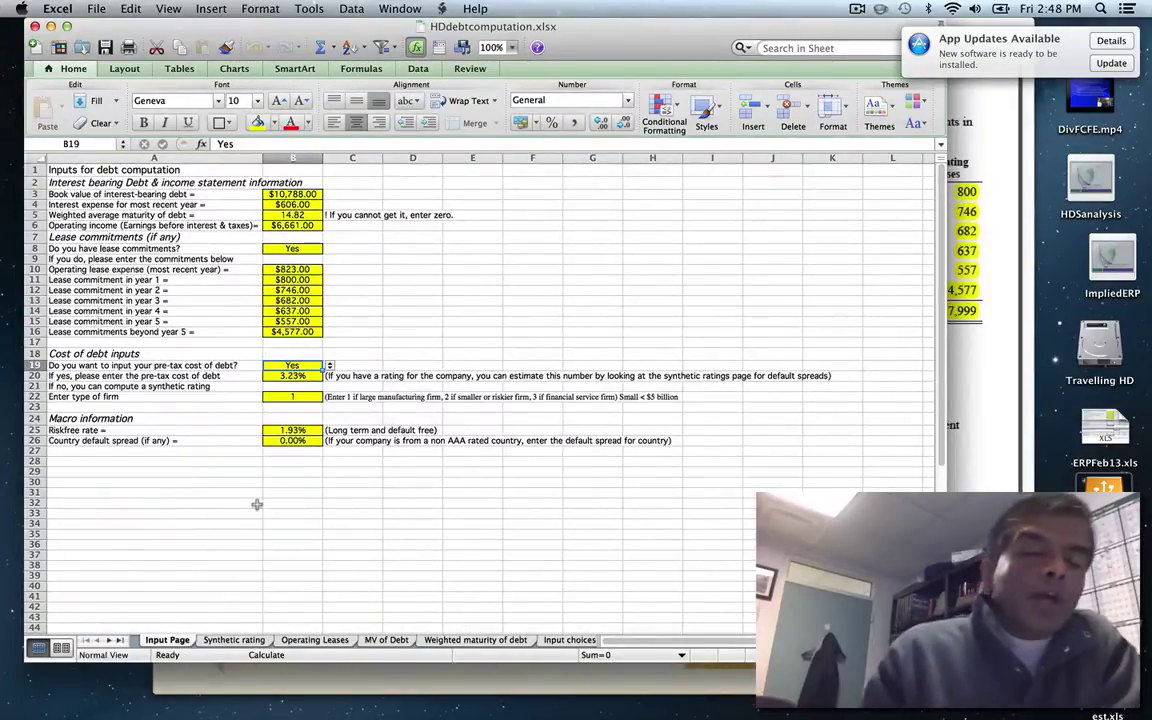
left_click(275, 375)
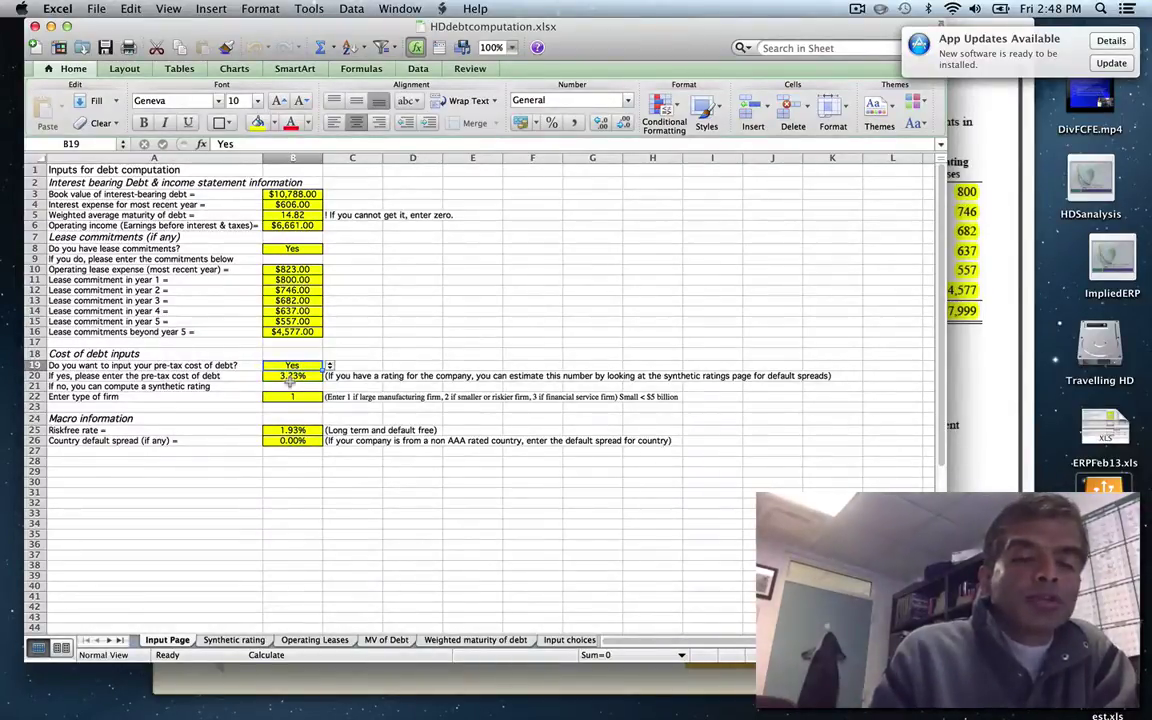
left_click(290, 377)
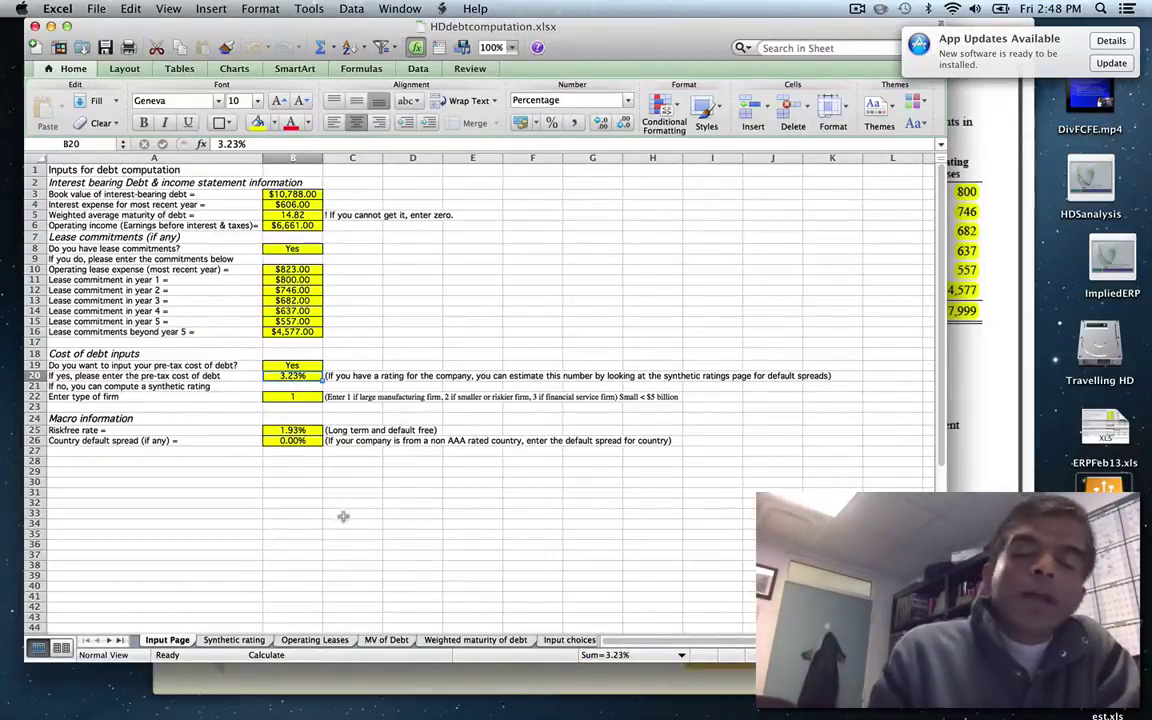
left_click(316, 366)
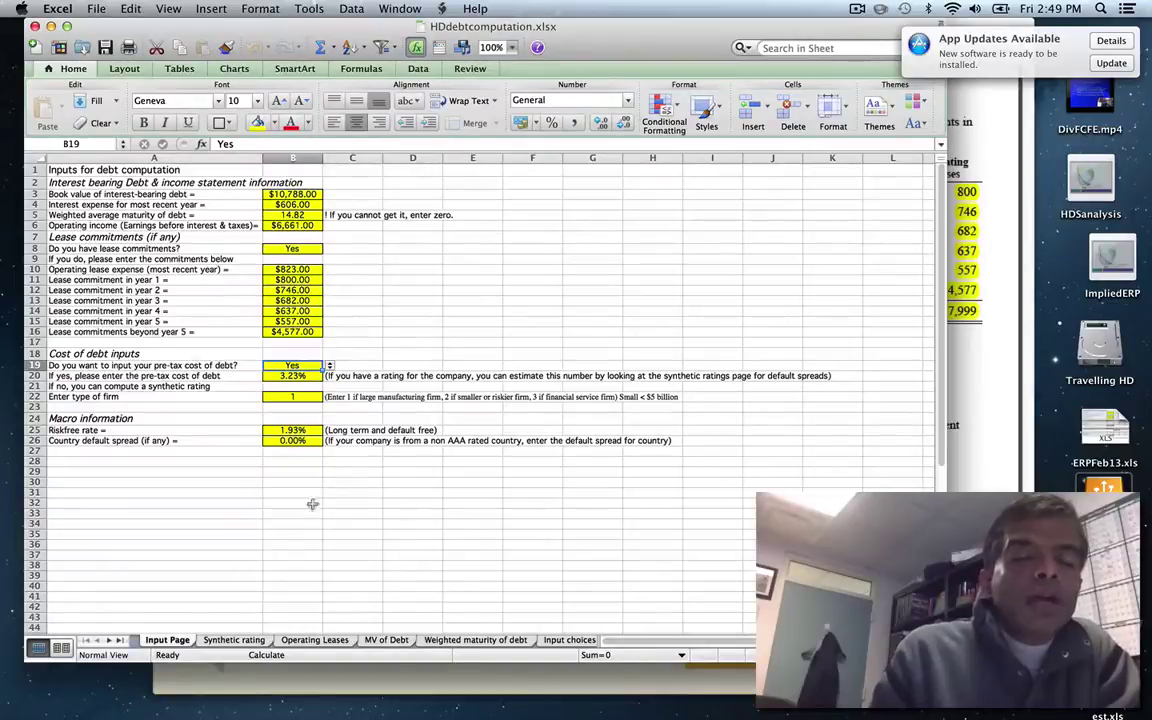
Step: Review the type of firm, riskfree rate and country default spread inputs on the Input Page sheet
left_click(294, 398)
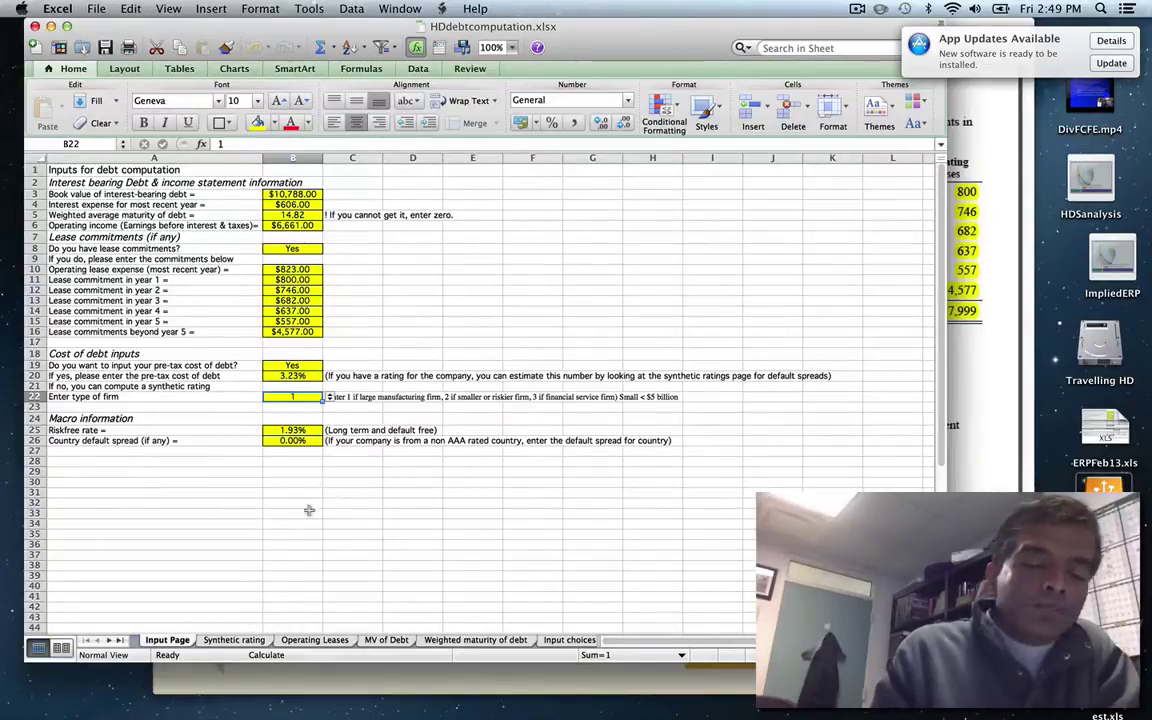
left_click(296, 430)
left_click(296, 441)
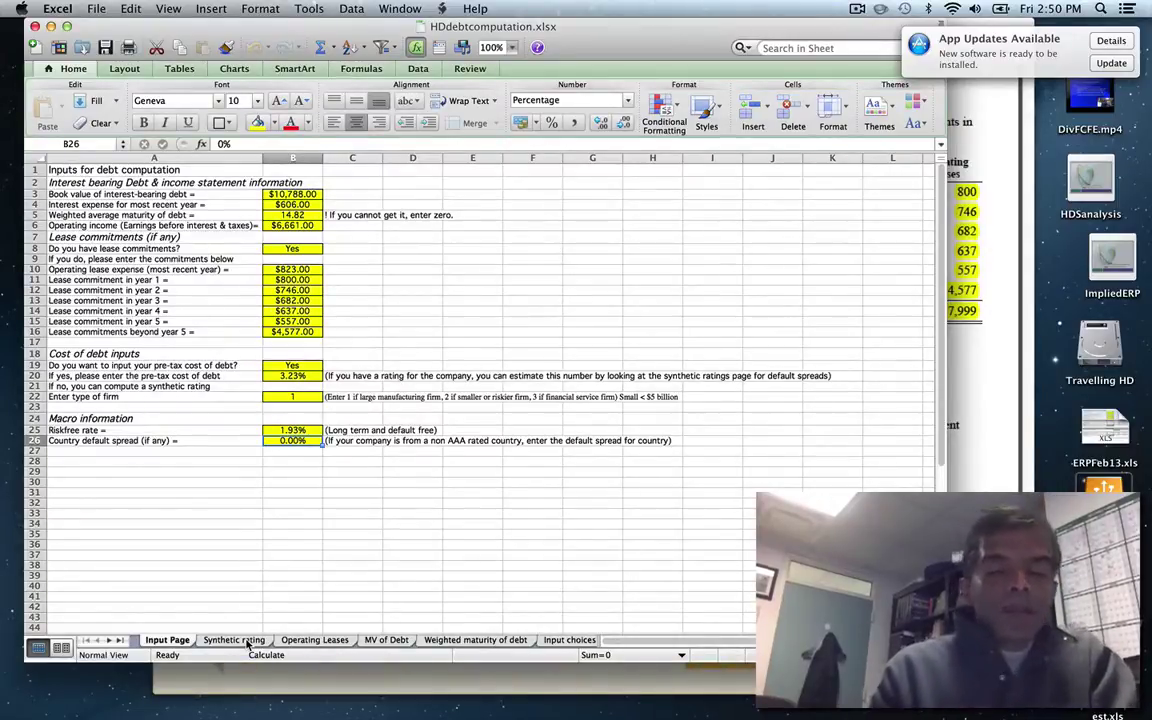
Step: On the Operating Leases sheet, inspect the commitment beyond year 5, pre-tax cost of debt, embedded years estimate and resulting annual commitment
left_click(314, 640)
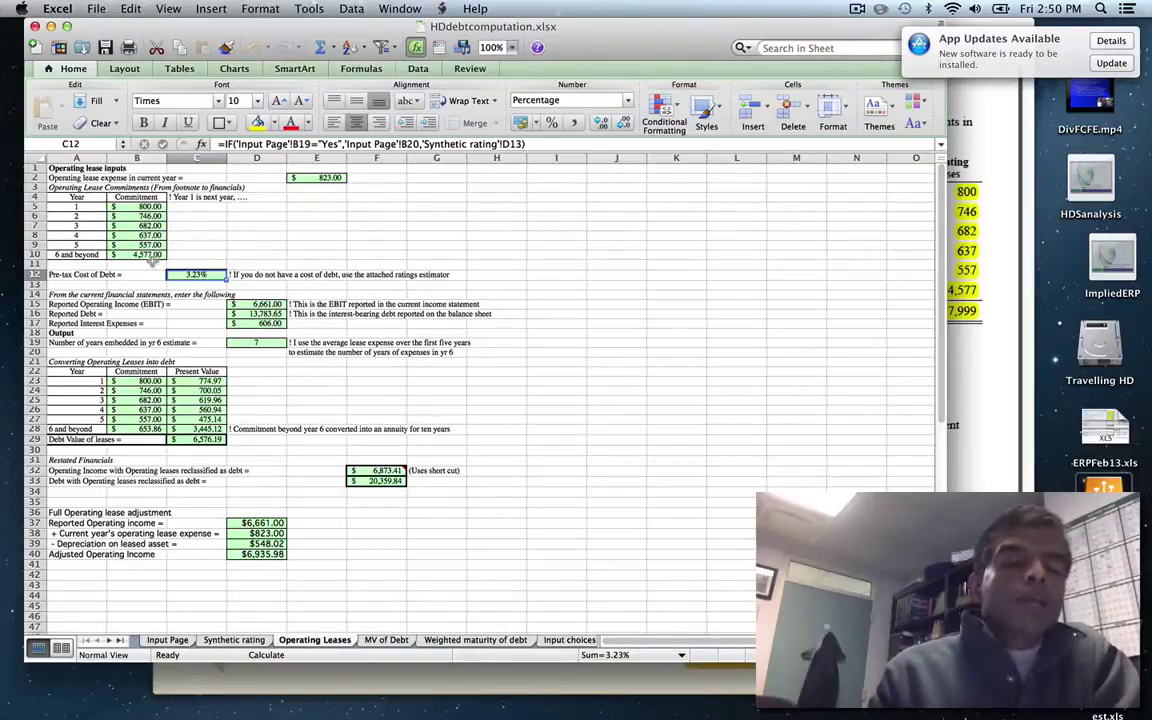
left_click(140, 254)
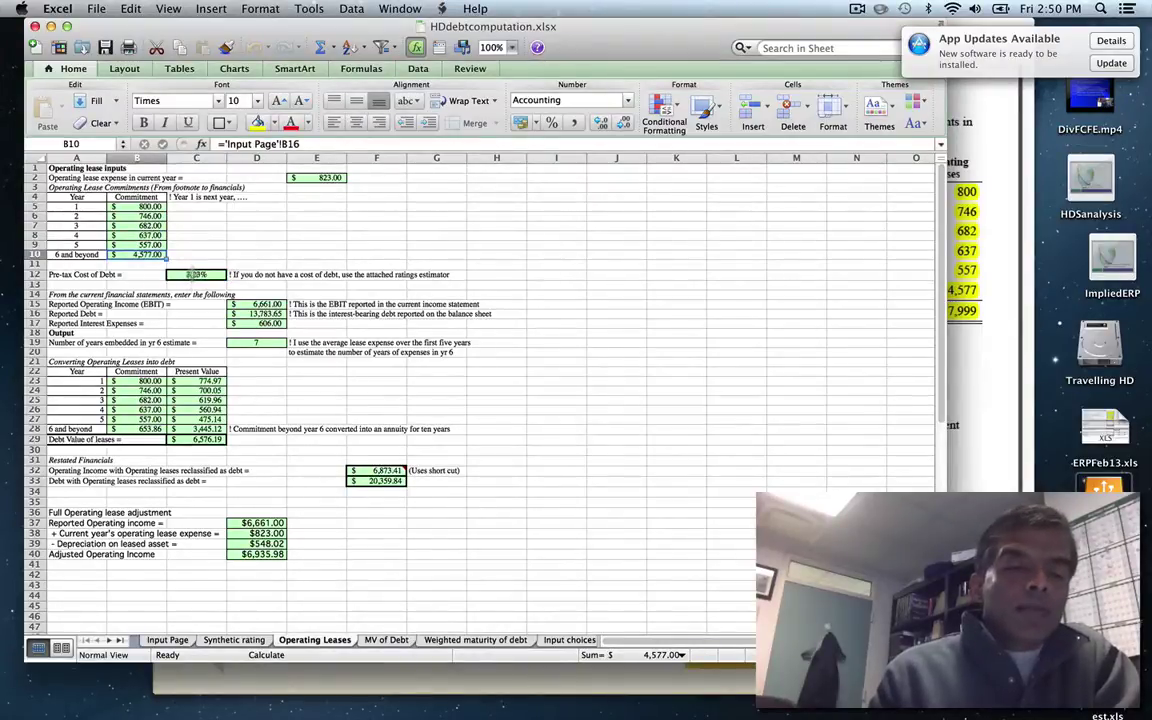
left_click(196, 274)
left_click(263, 344)
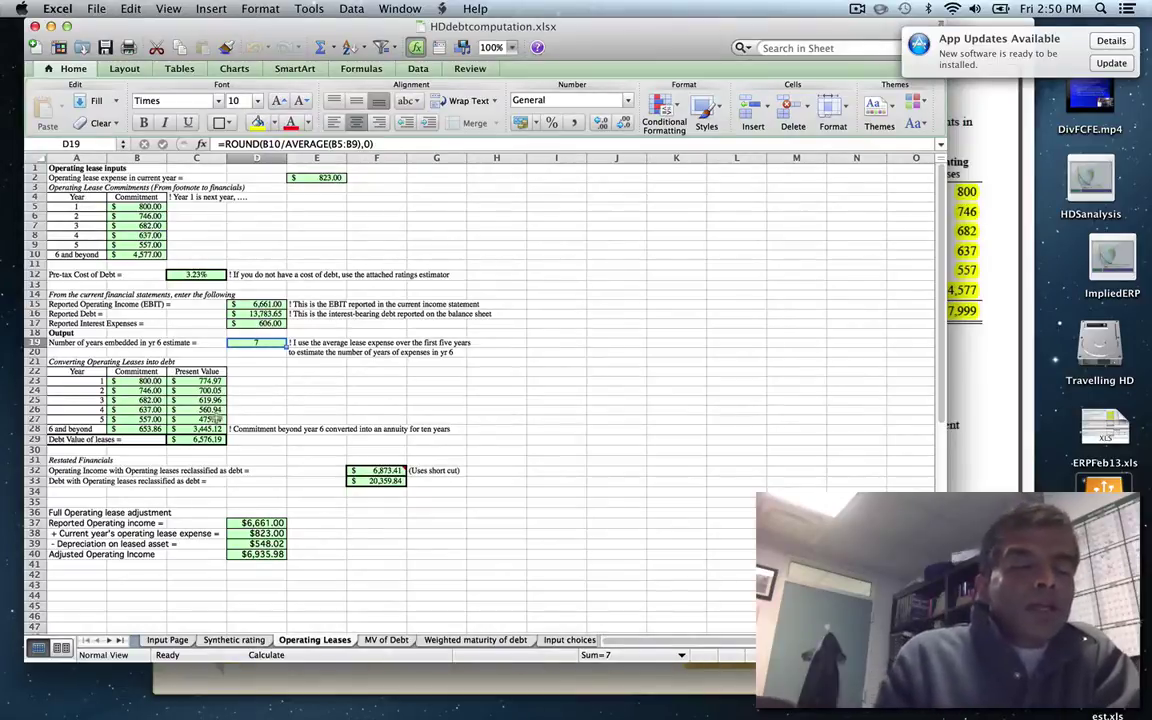
right_click(137, 428)
key("Escape")
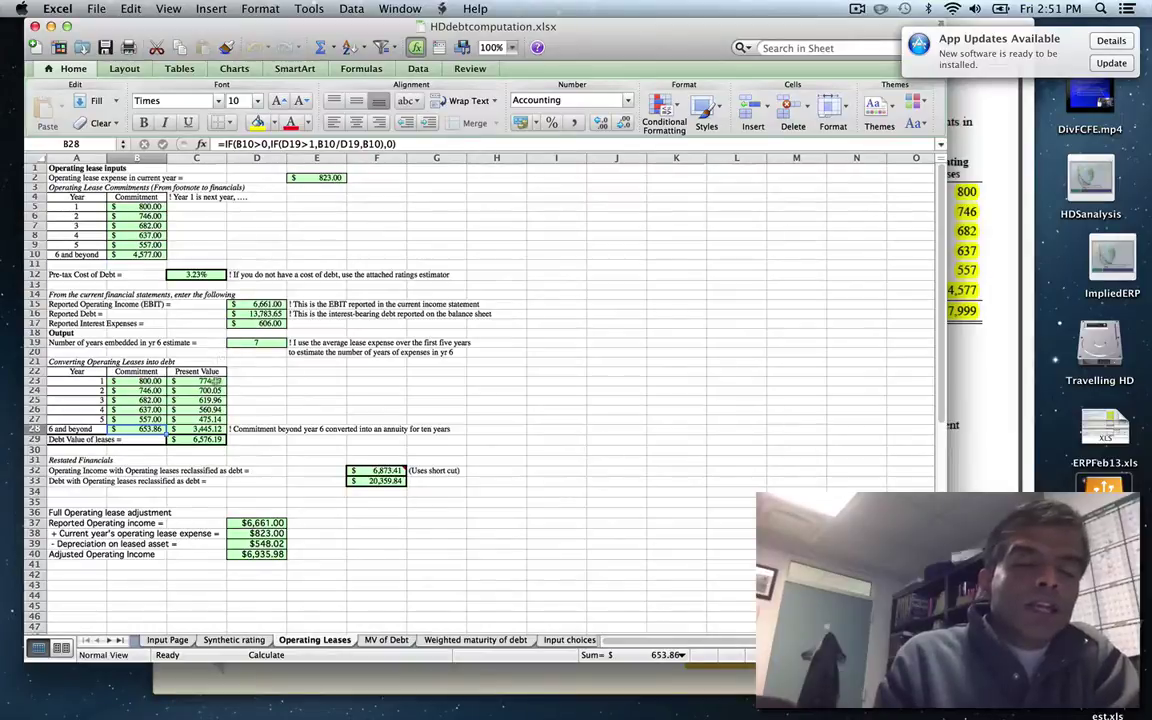
Step: Inspect the present value formulas of the lease commitments year by year, ending with the debt value of leases
left_click(212, 381)
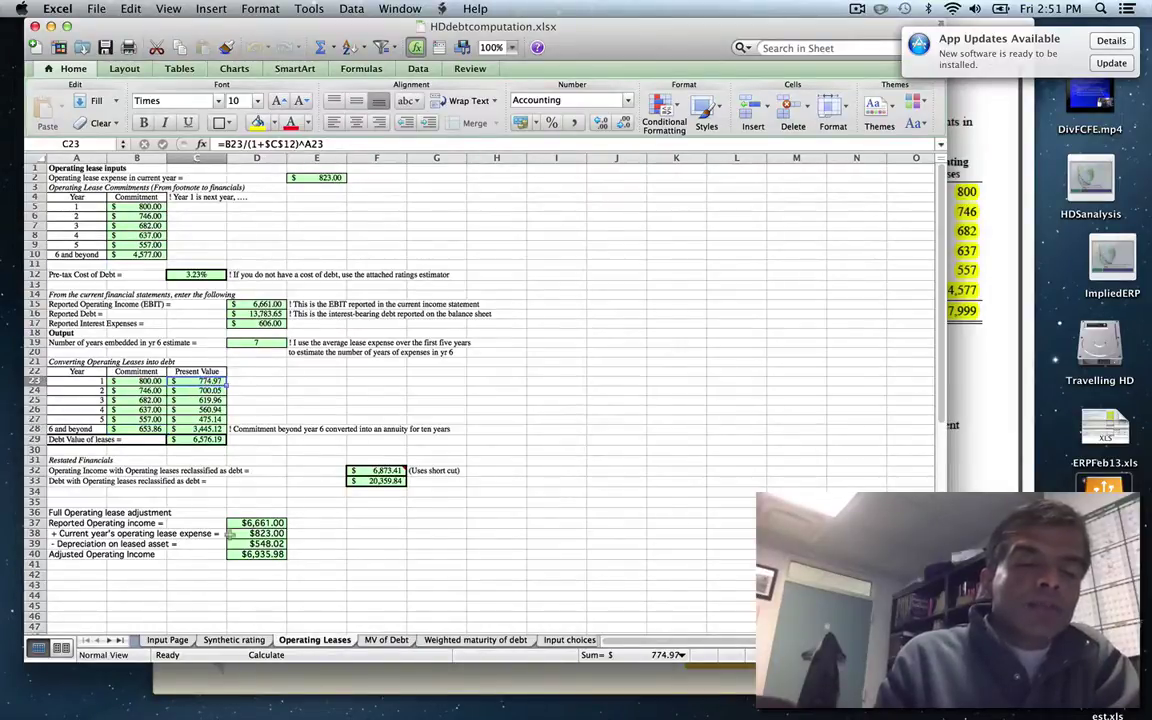
key("Down")
key("Down")
key("Down")
key("Down")
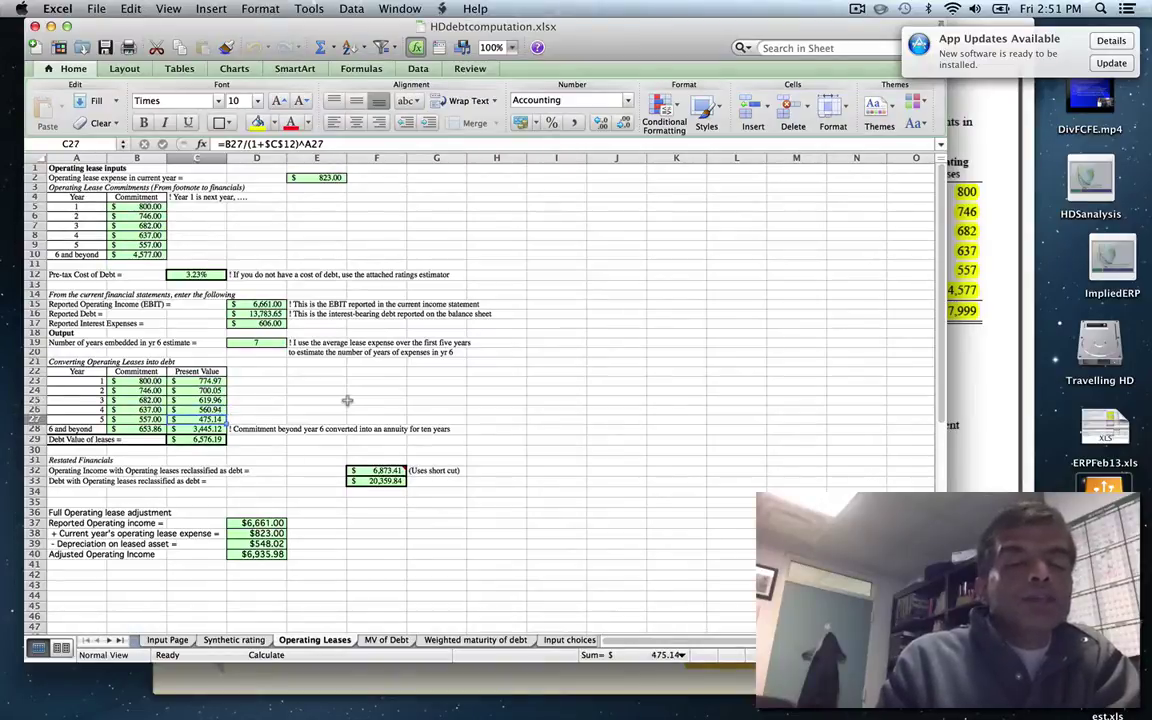
key("Down")
key("Down")
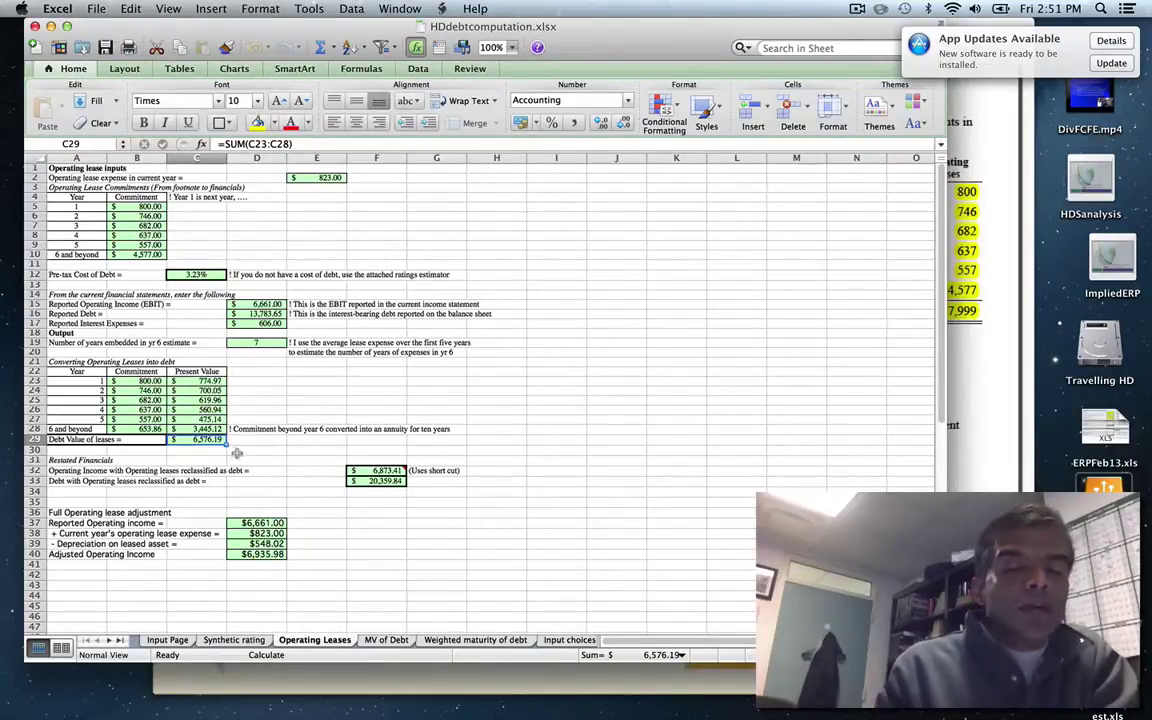
Step: On the MV of Debt sheet, inspect the linked book value of debt, interest expense and average maturity
left_click(389, 641)
left_click(285, 181)
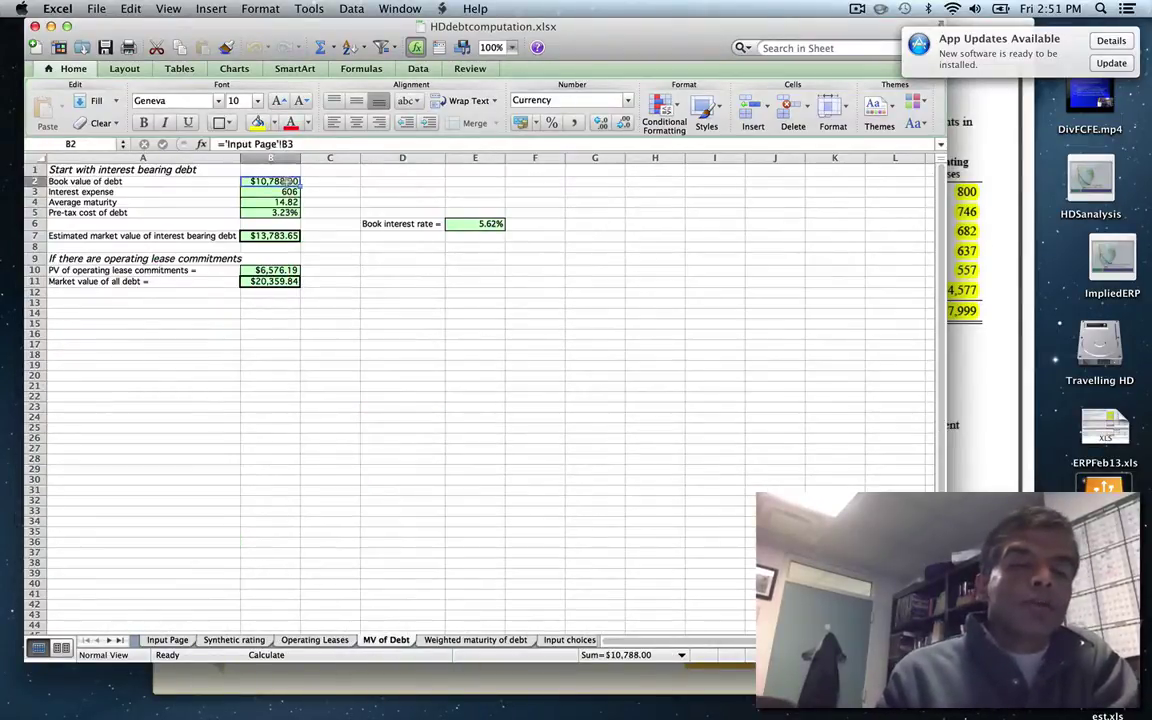
key("Down")
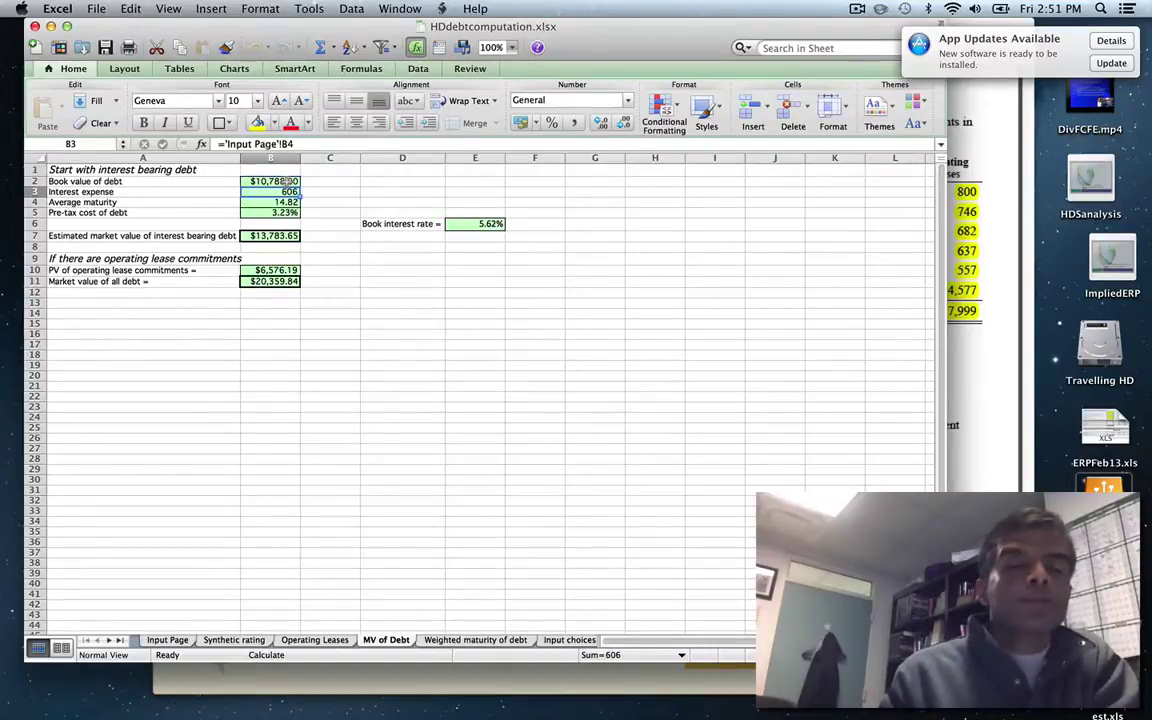
key("Down")
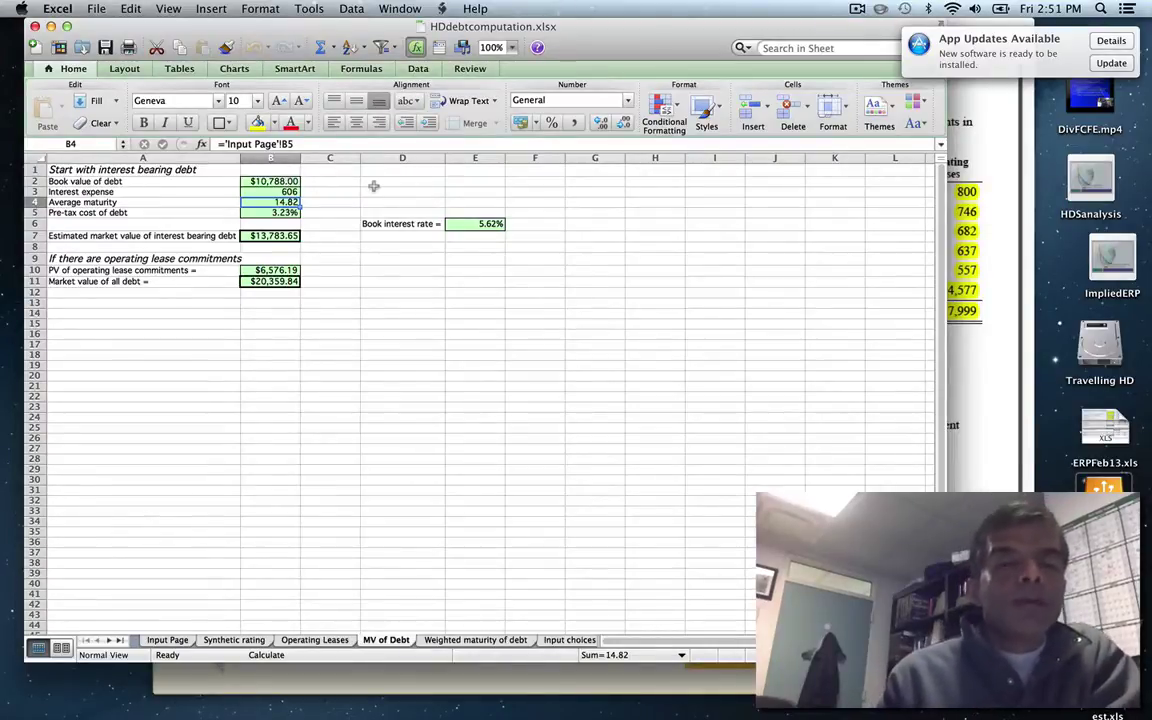
left_click(265, 181)
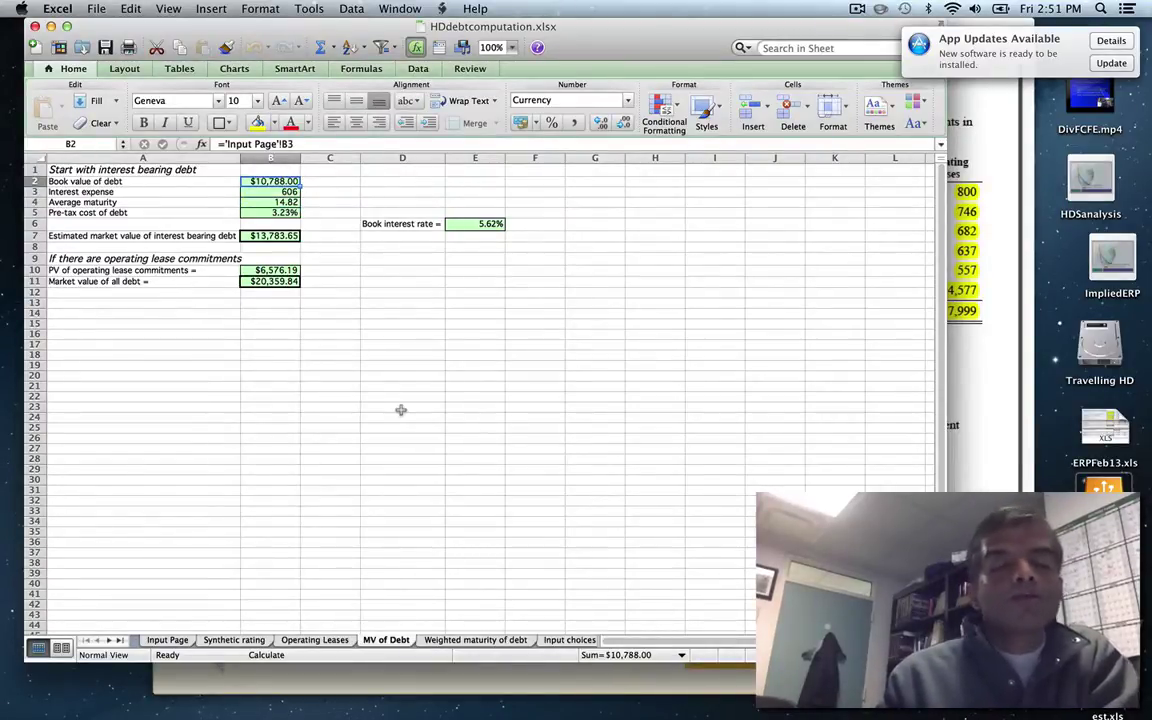
right_click(293, 195)
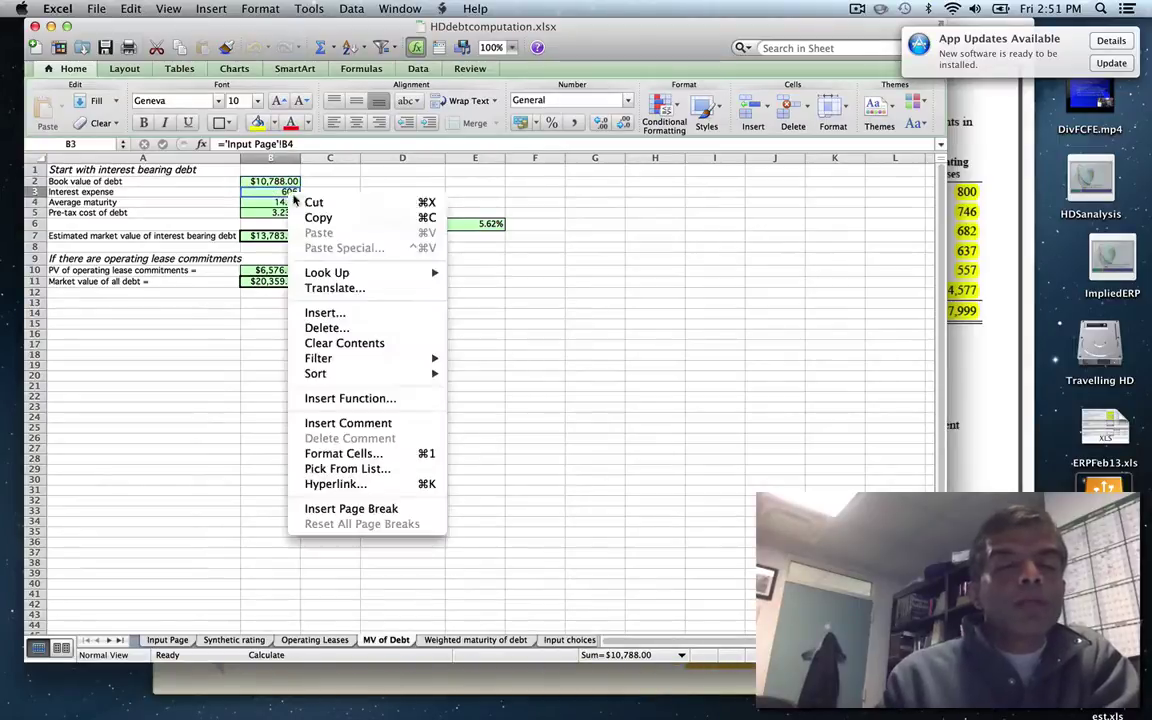
left_click(318, 217)
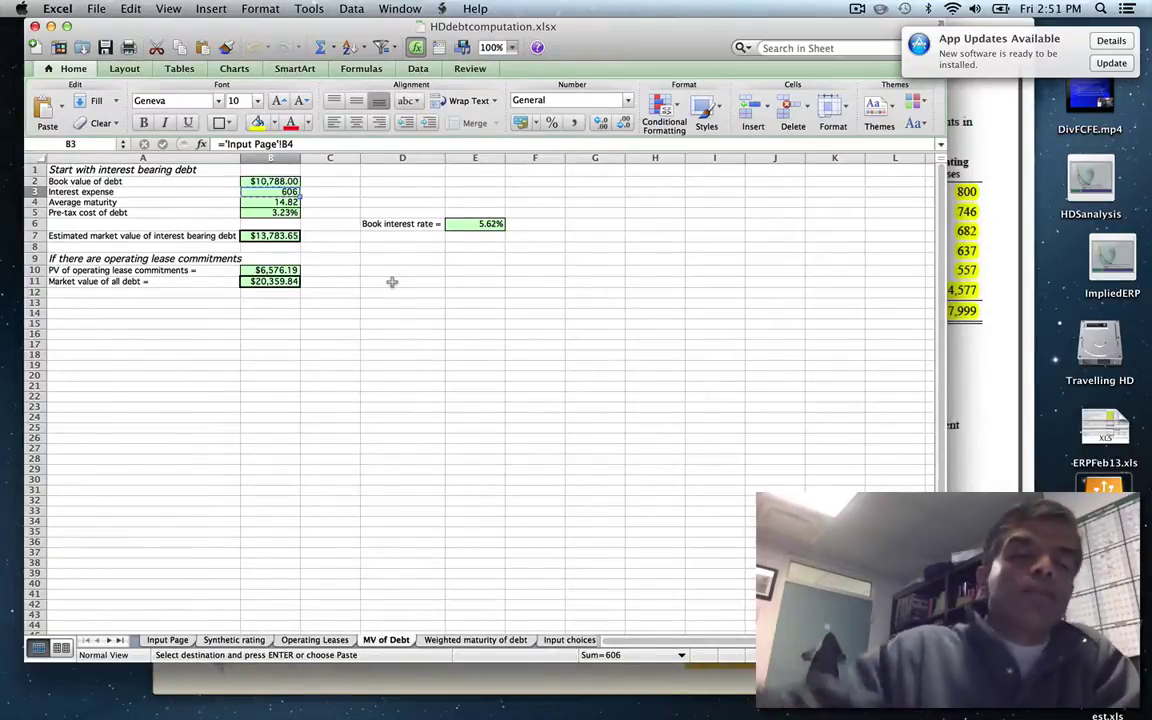
Step: Go through the debt inputs from book value down to the formula for the estimated market value of interest-bearing debt
left_click(273, 181)
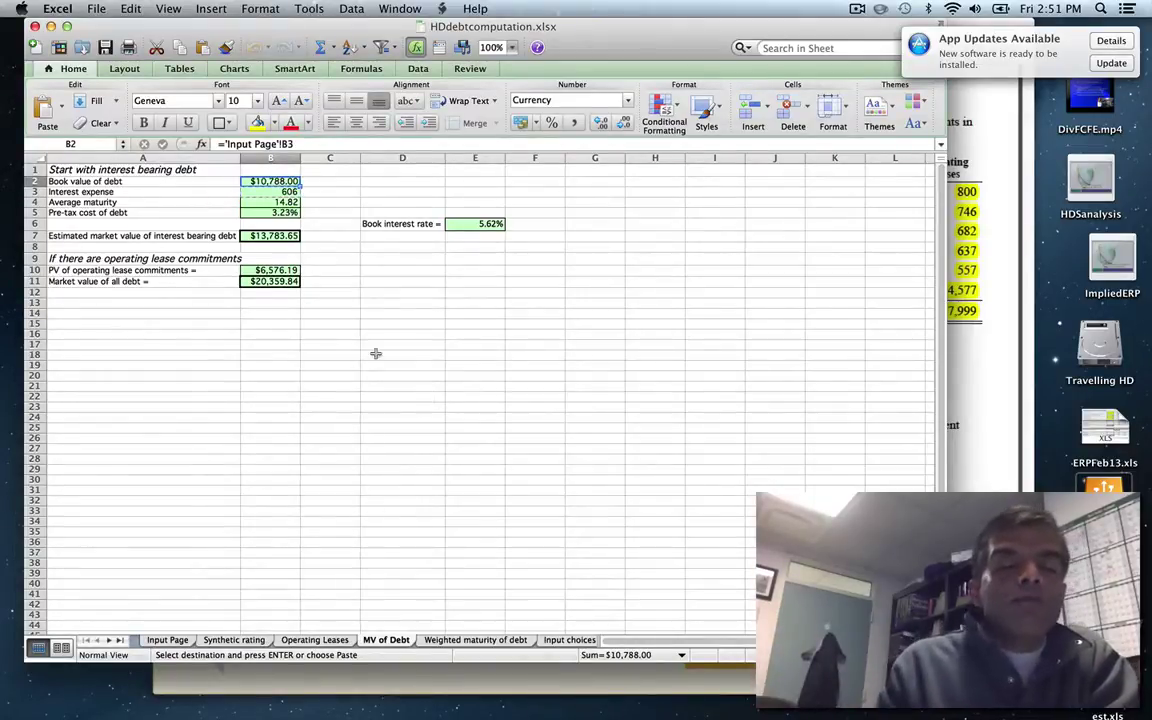
key("Down")
key("Down")
key("Down")
key("Down")
key("Down")
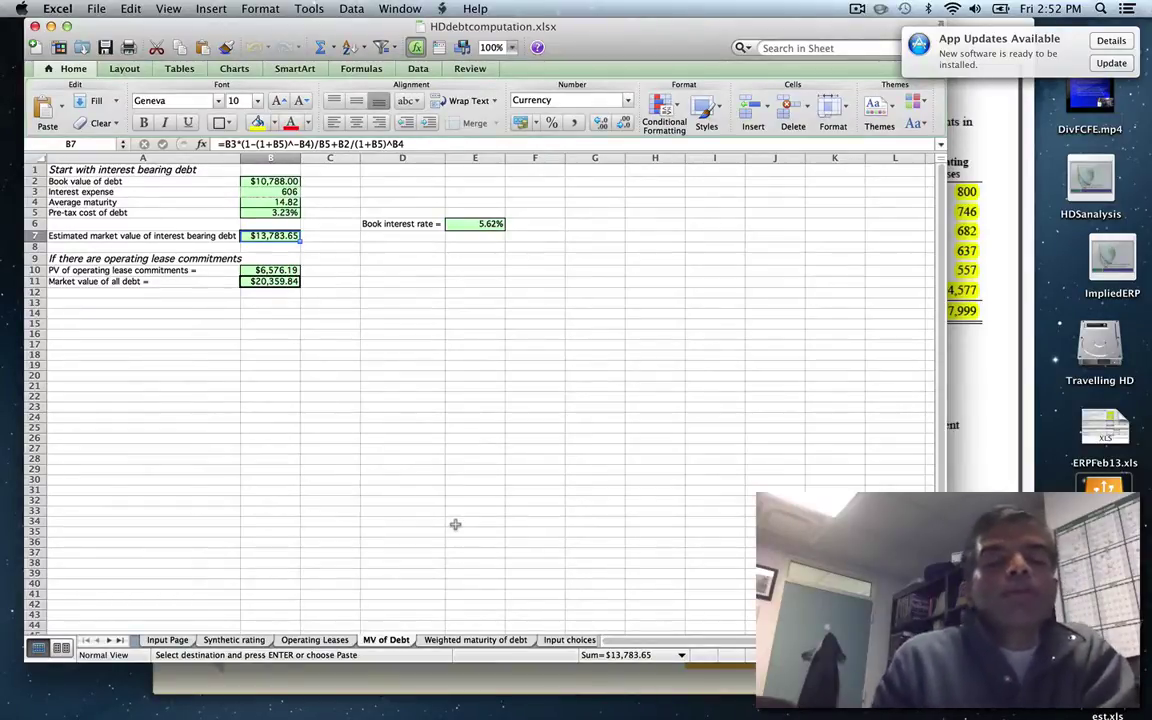
Step: Compare the book interest rate with the pre-tax cost of debt, and inspect the lease present value and market value of all debt
left_click(472, 223)
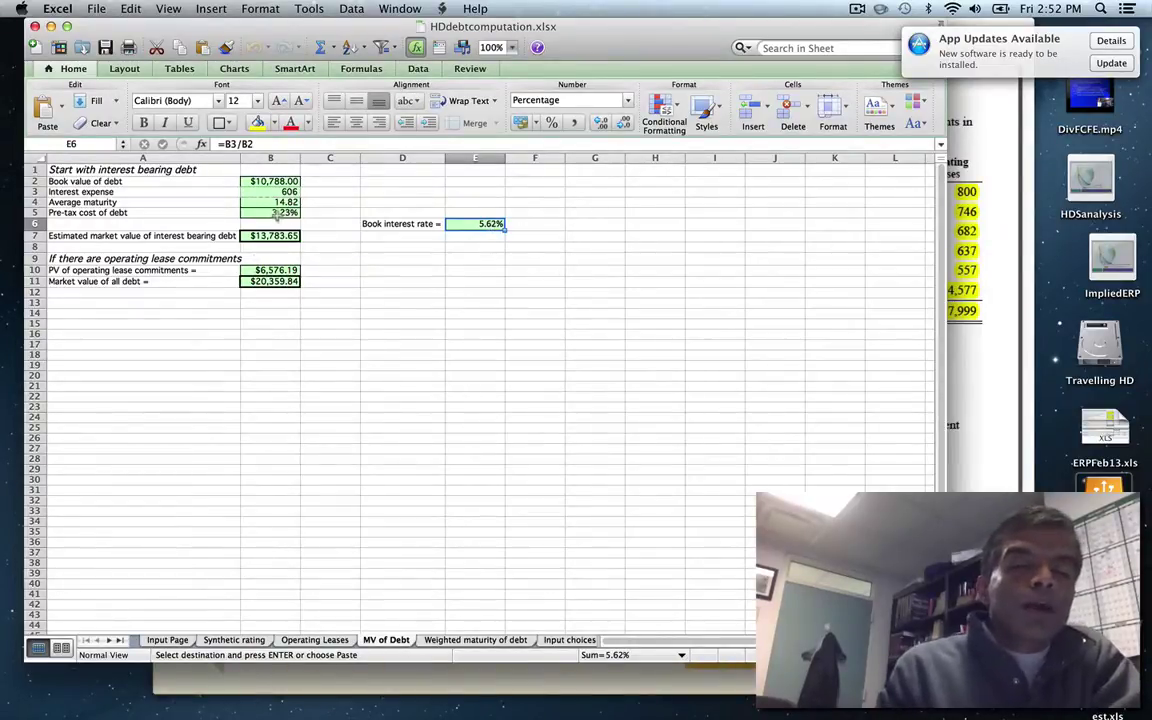
left_click(252, 210)
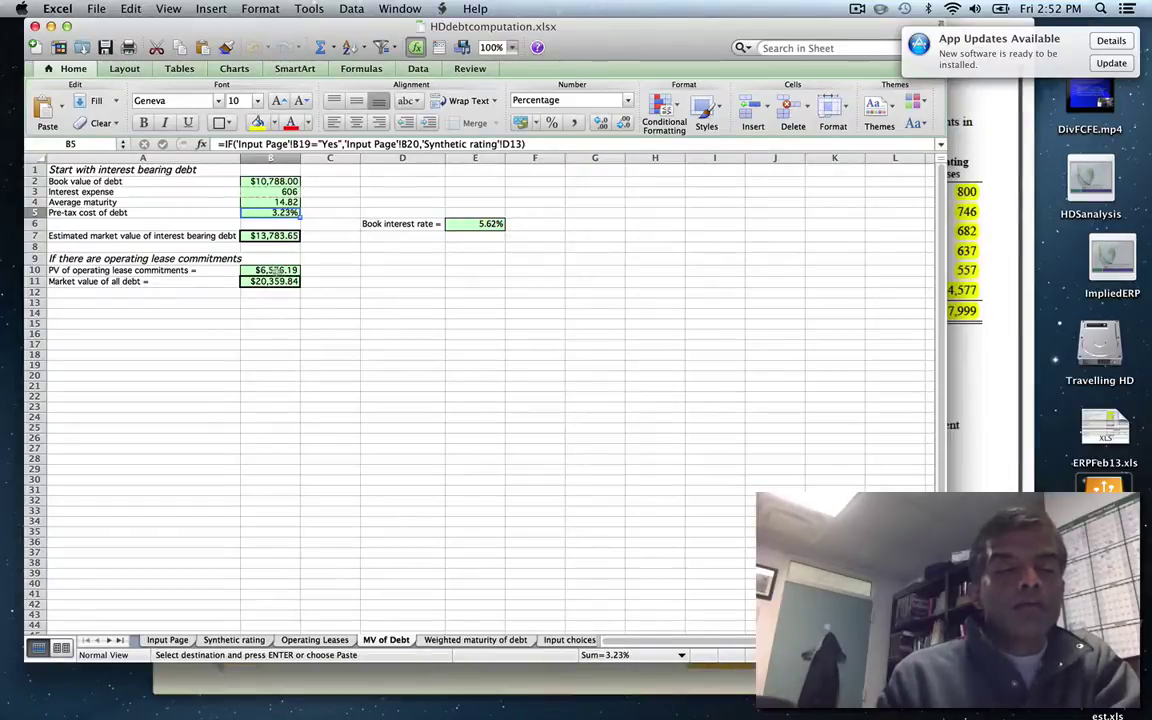
left_click(262, 270)
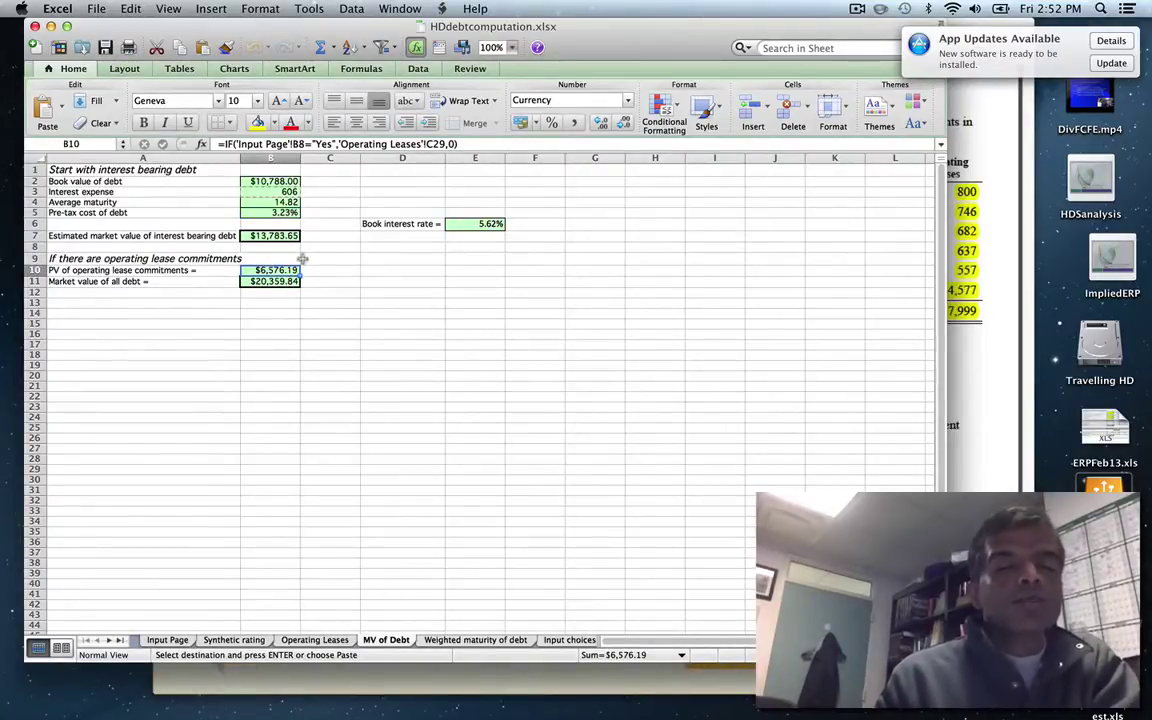
key("Down")
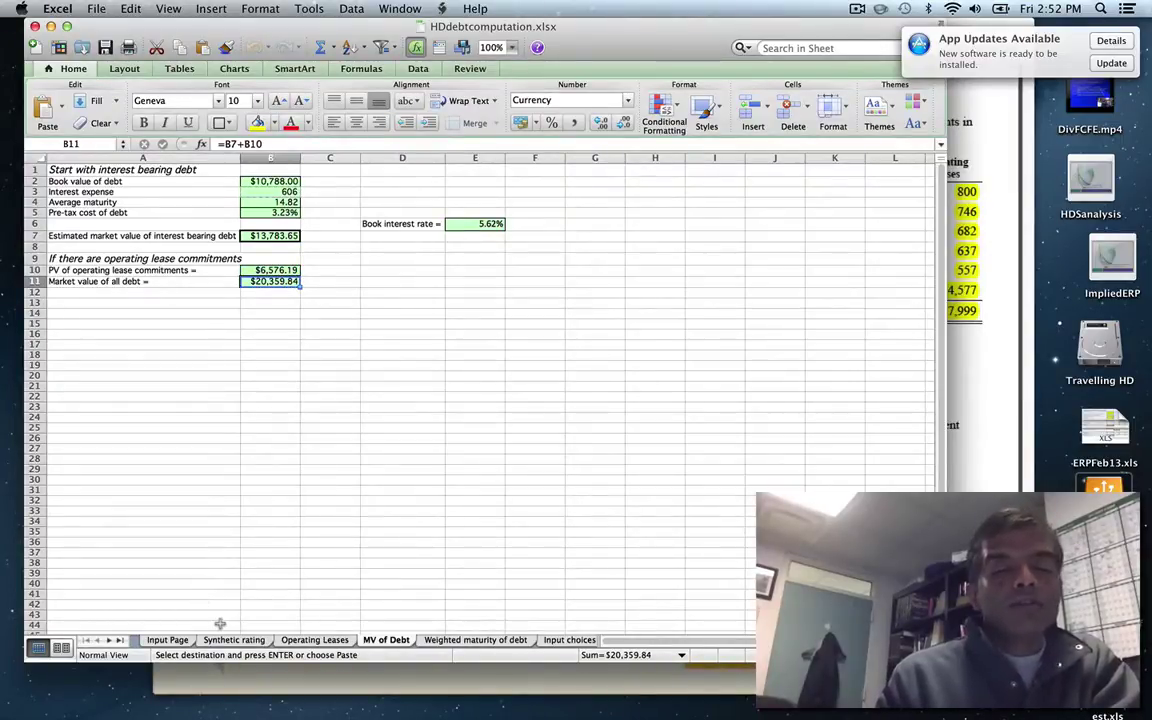
Step: On the Input Page sheet, set the answer for inputting the pre-tax cost of debt to No
left_click(167, 640)
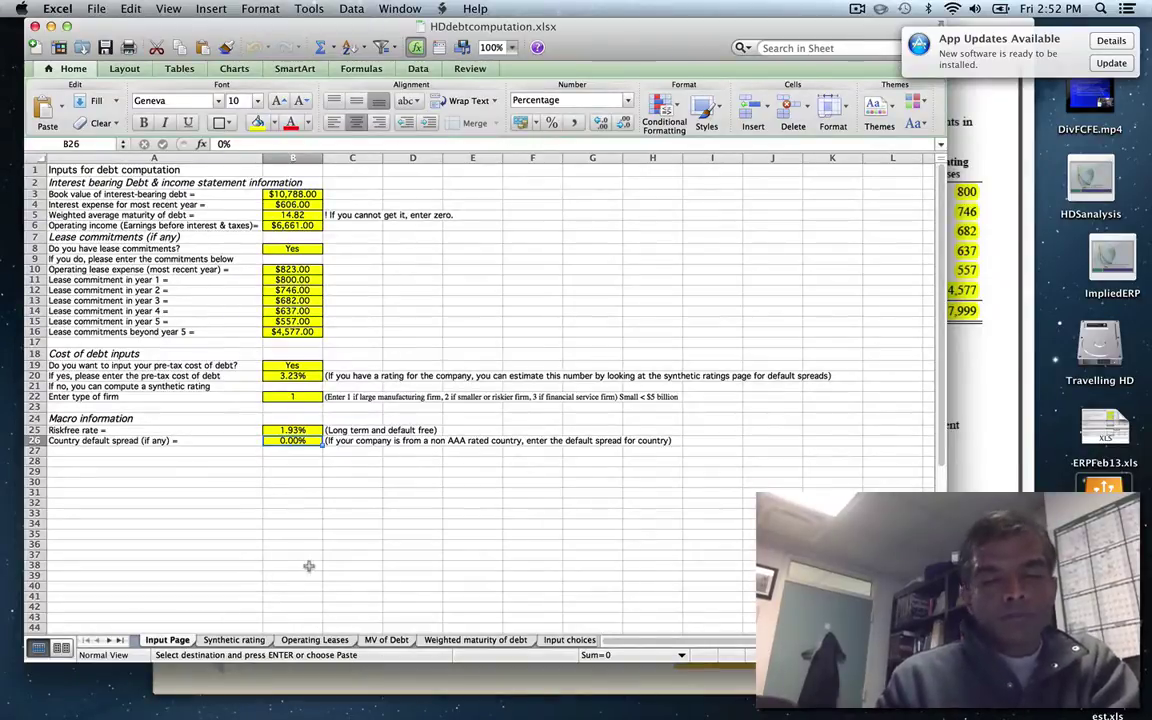
left_click(302, 366)
type("No")
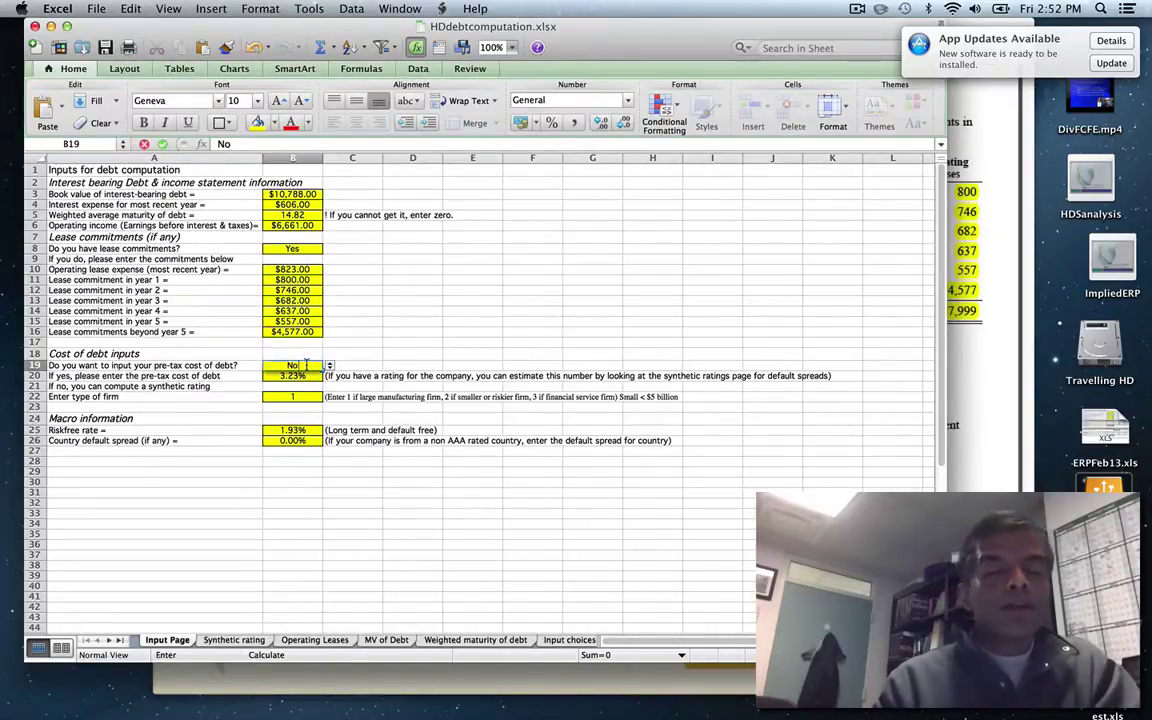
key("Return")
Step: Trace the type of firm input to the Synthetic rating sheet and select the ratings and spreads table for large manufacturing firms
left_click(297, 397)
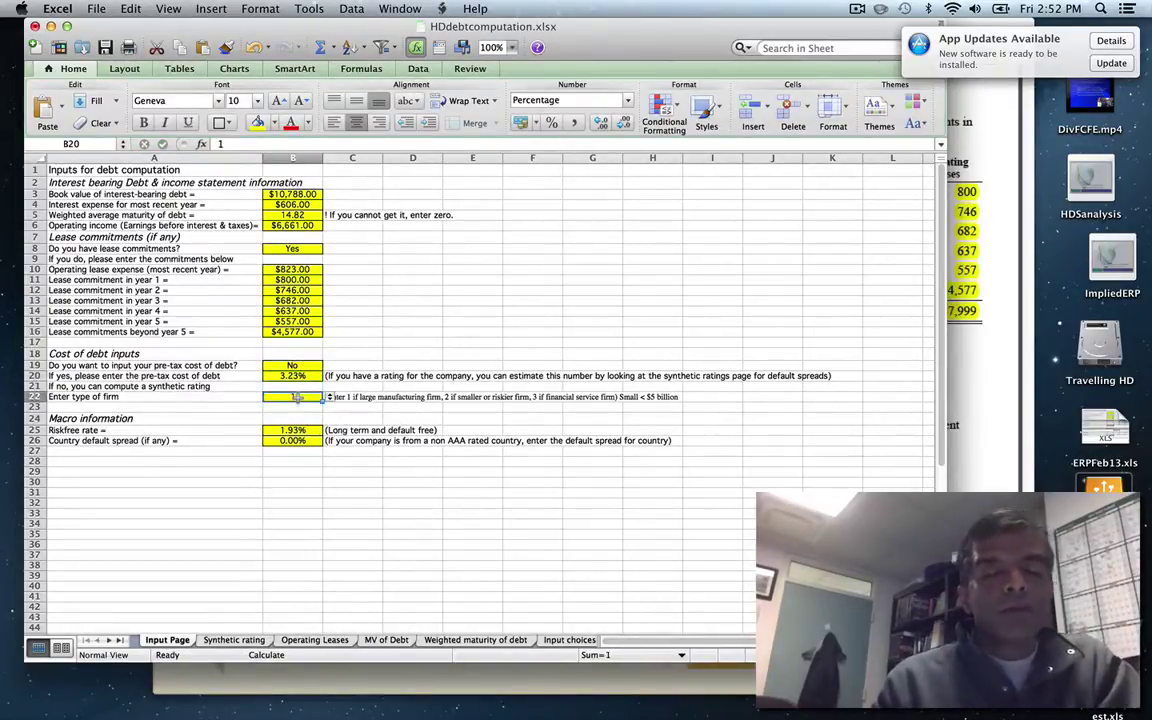
left_click(233, 639)
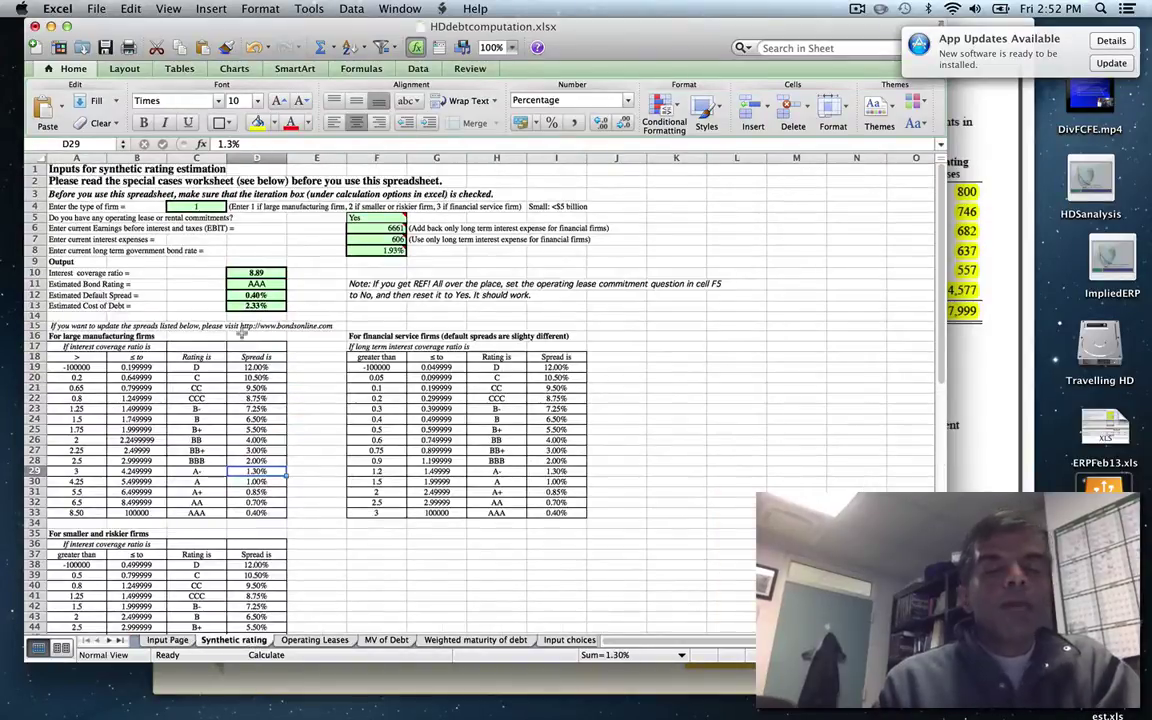
left_click(192, 204)
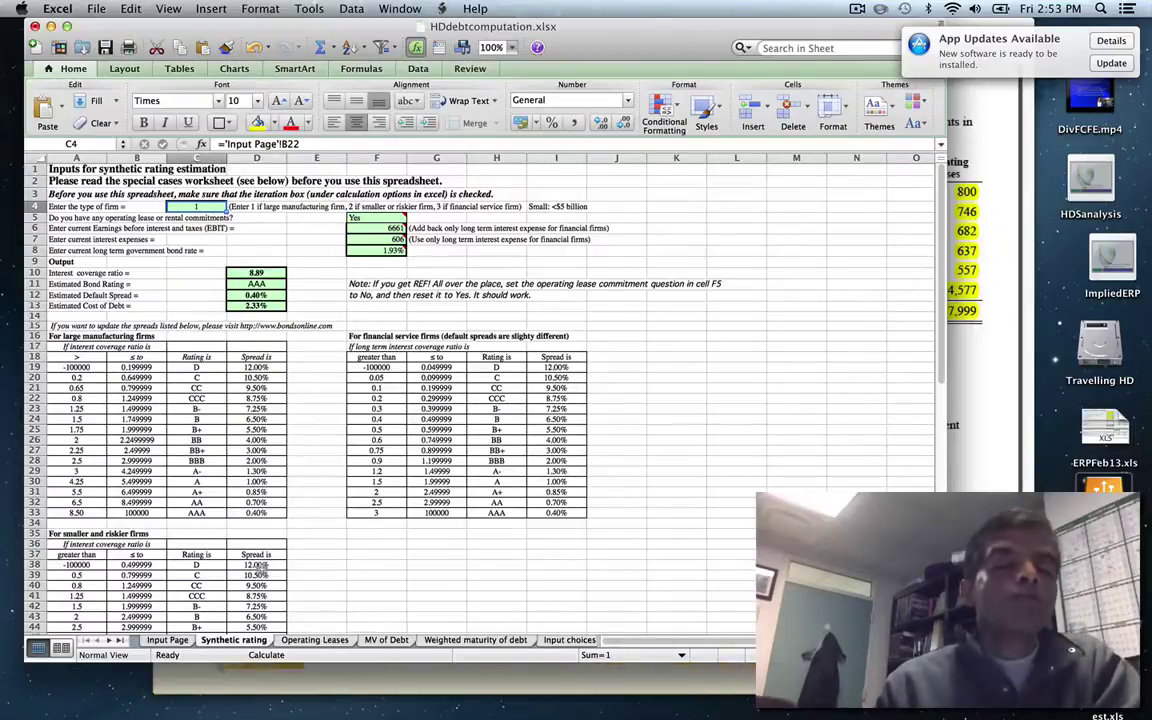
left_click_drag(76, 356, 262, 513)
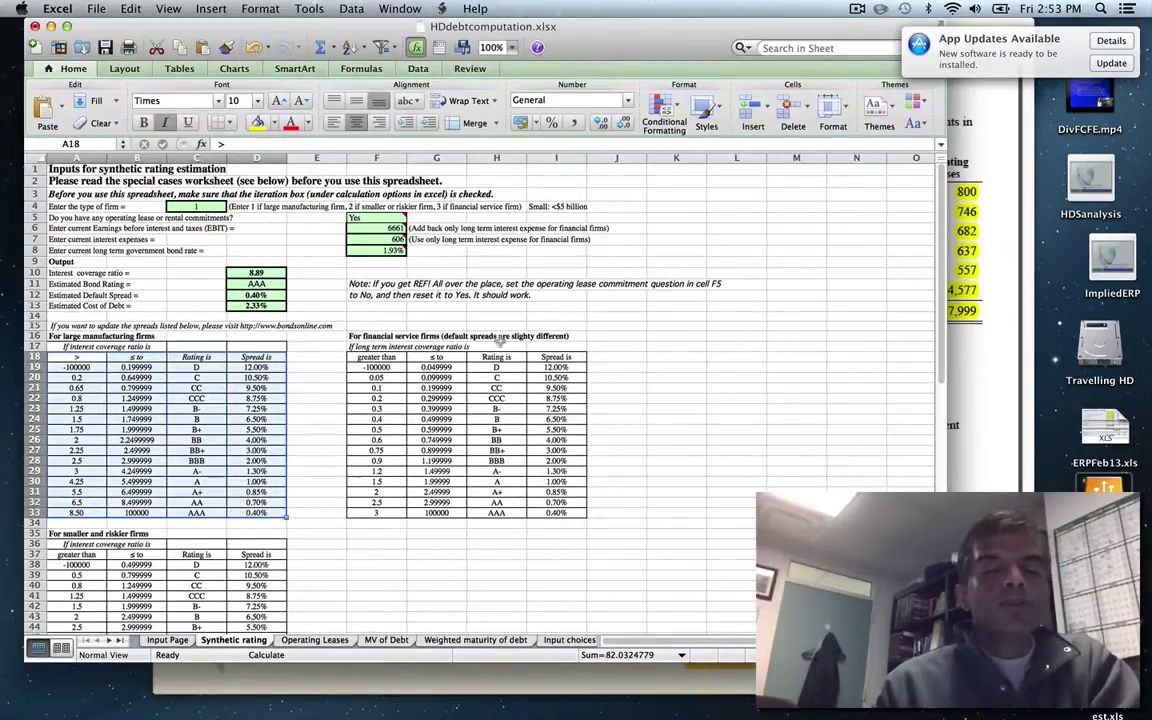
Step: Inspect the lease answer, EBIT, interest expense and interest coverage ratio formula, then trace the lease debt value on the Operating Leases sheet
left_click(372, 217)
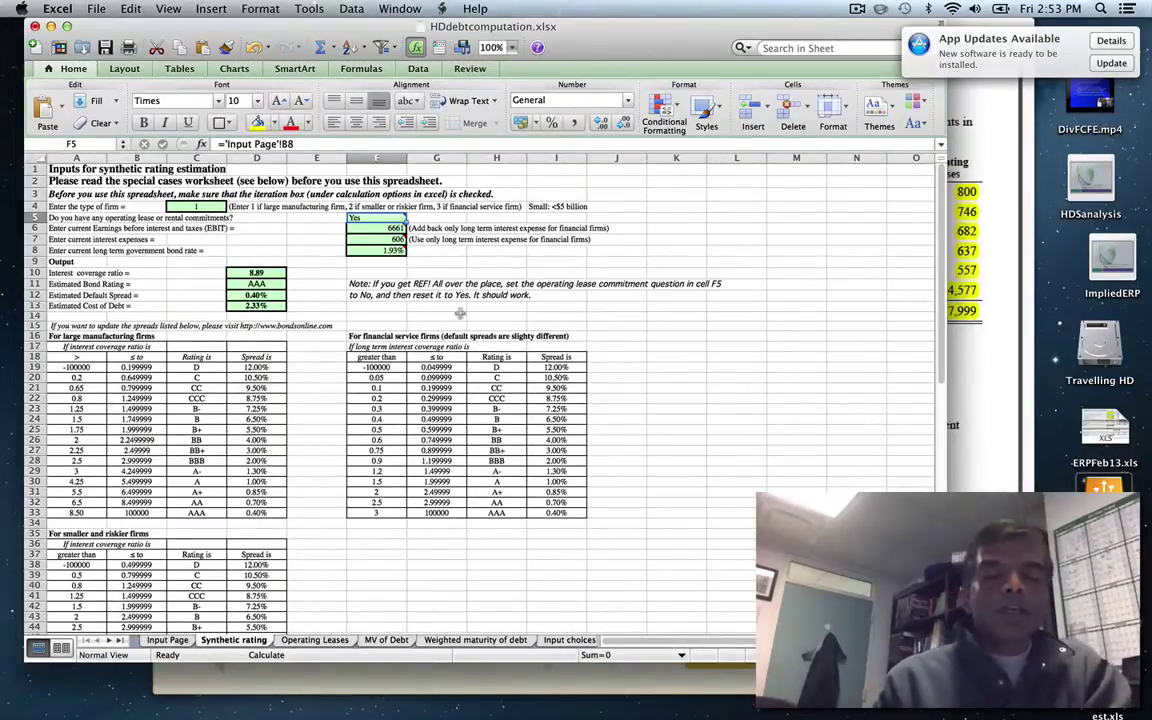
left_click(385, 228)
left_click(383, 239)
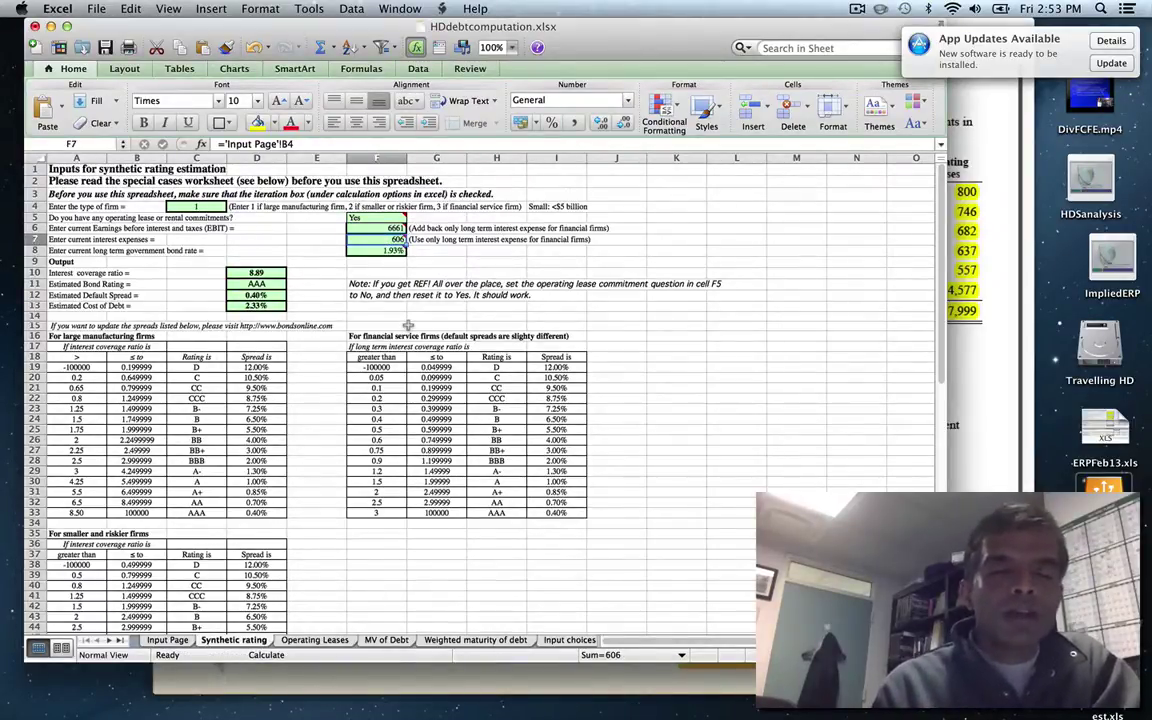
mouse_move(356, 205)
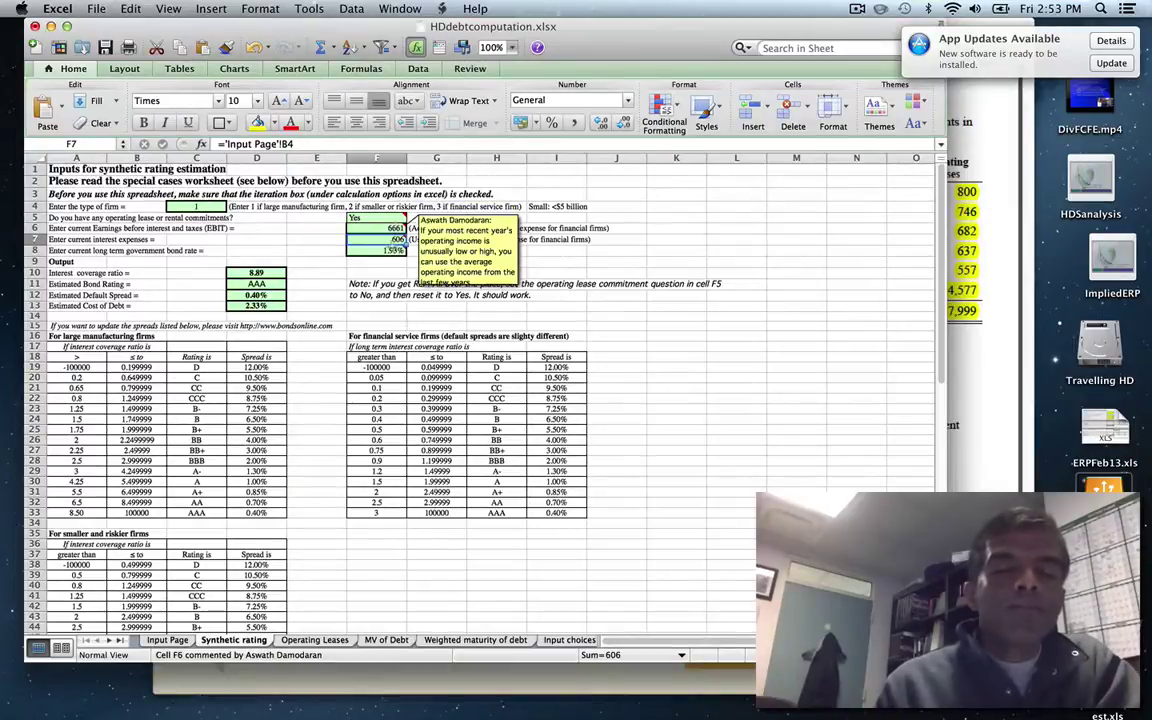
left_click(250, 273)
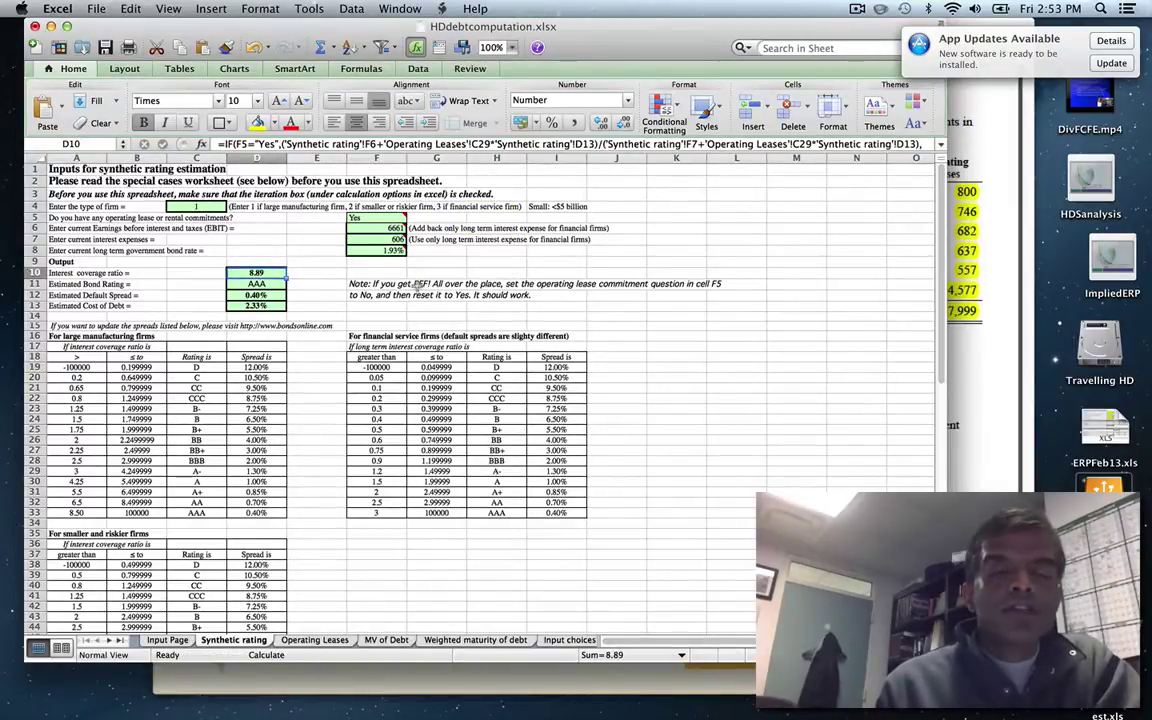
mouse_move(395, 243)
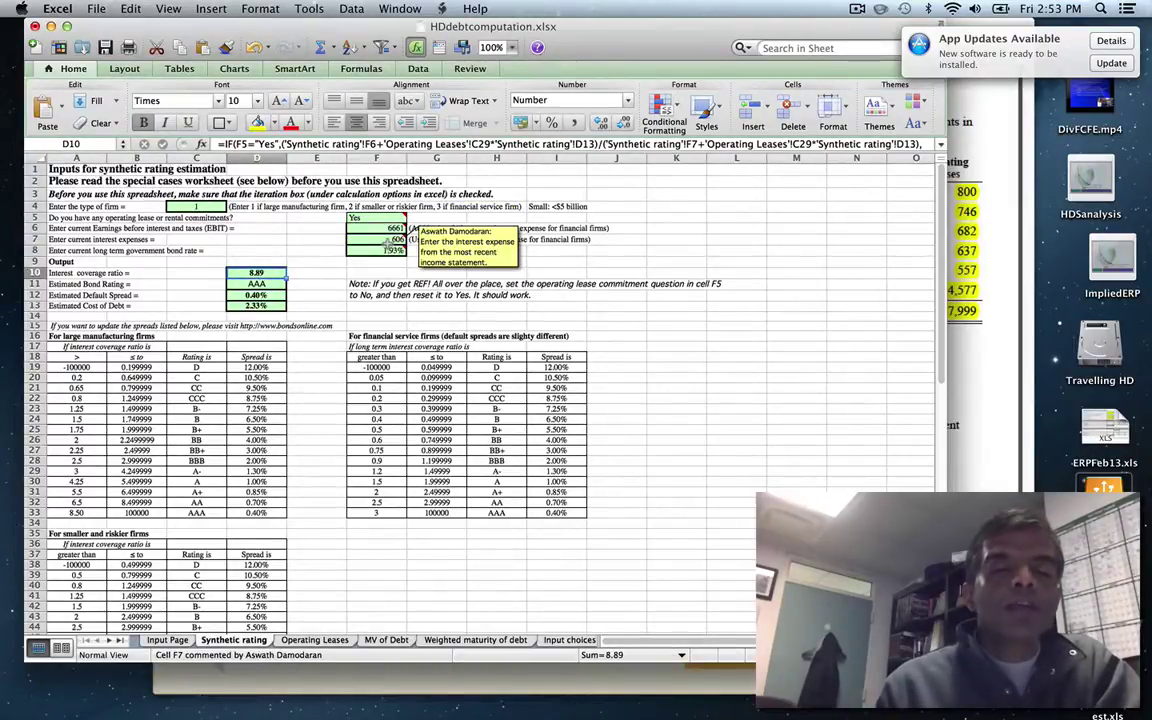
left_click(313, 641)
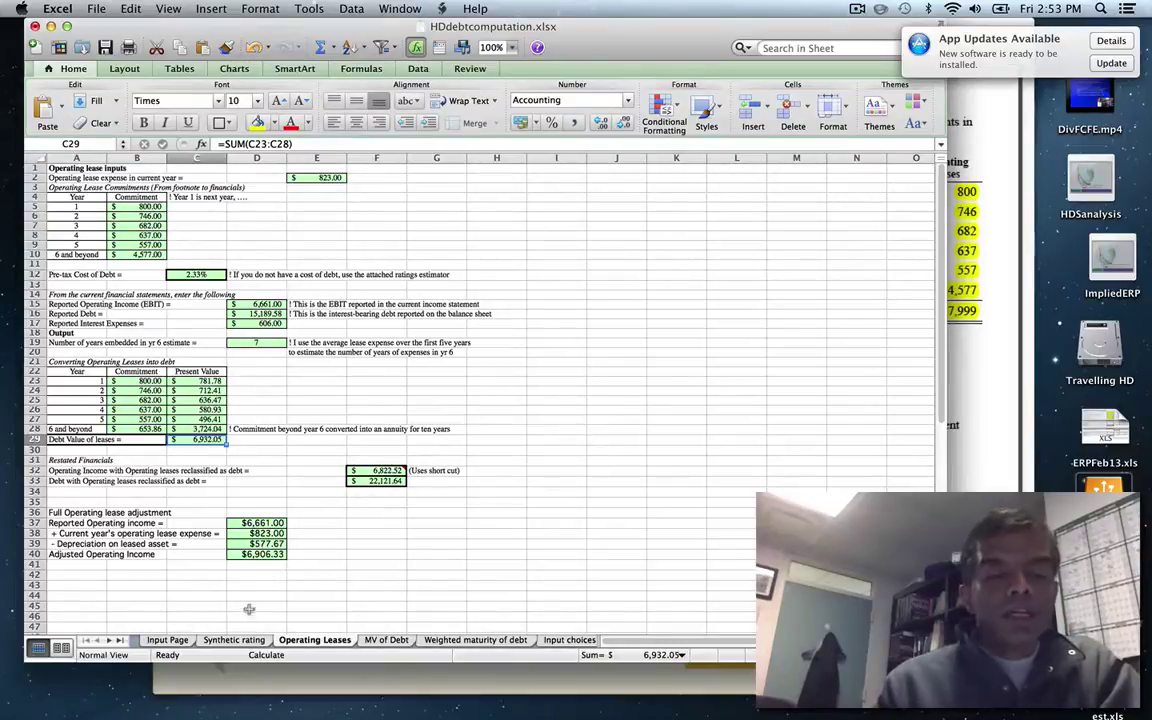
Step: Go through the formulas for the estimated bond rating, default spread and cost of debt on the Synthetic rating sheet
left_click(245, 641)
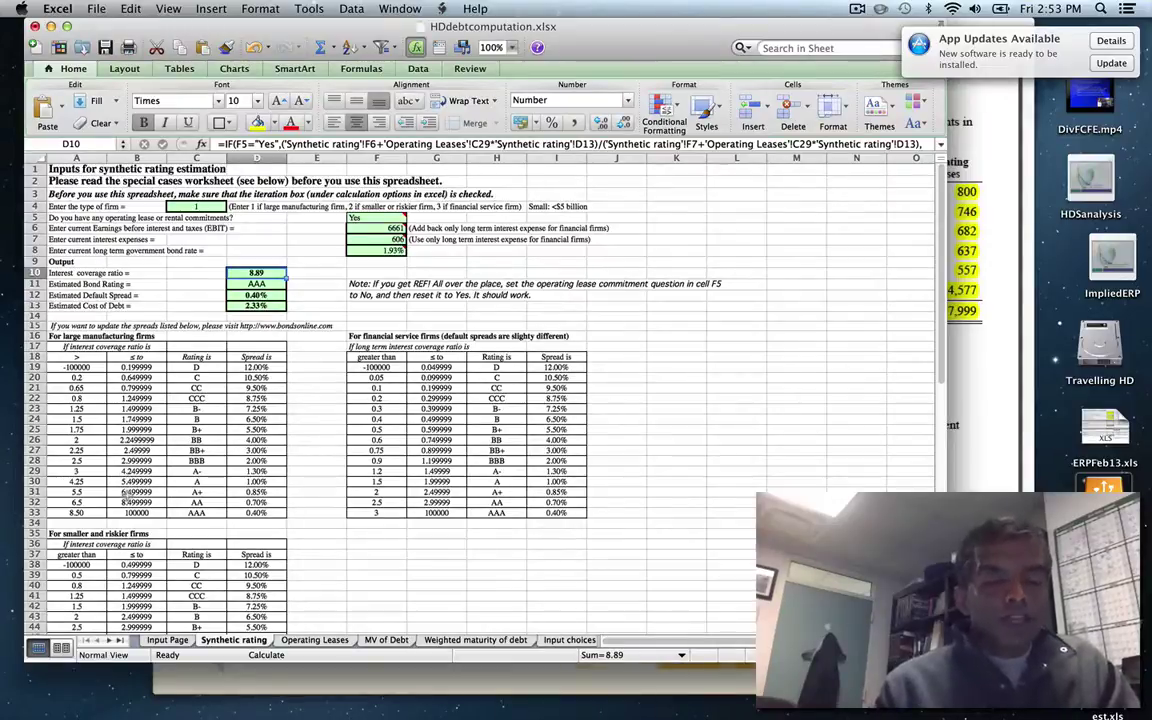
key("Down")
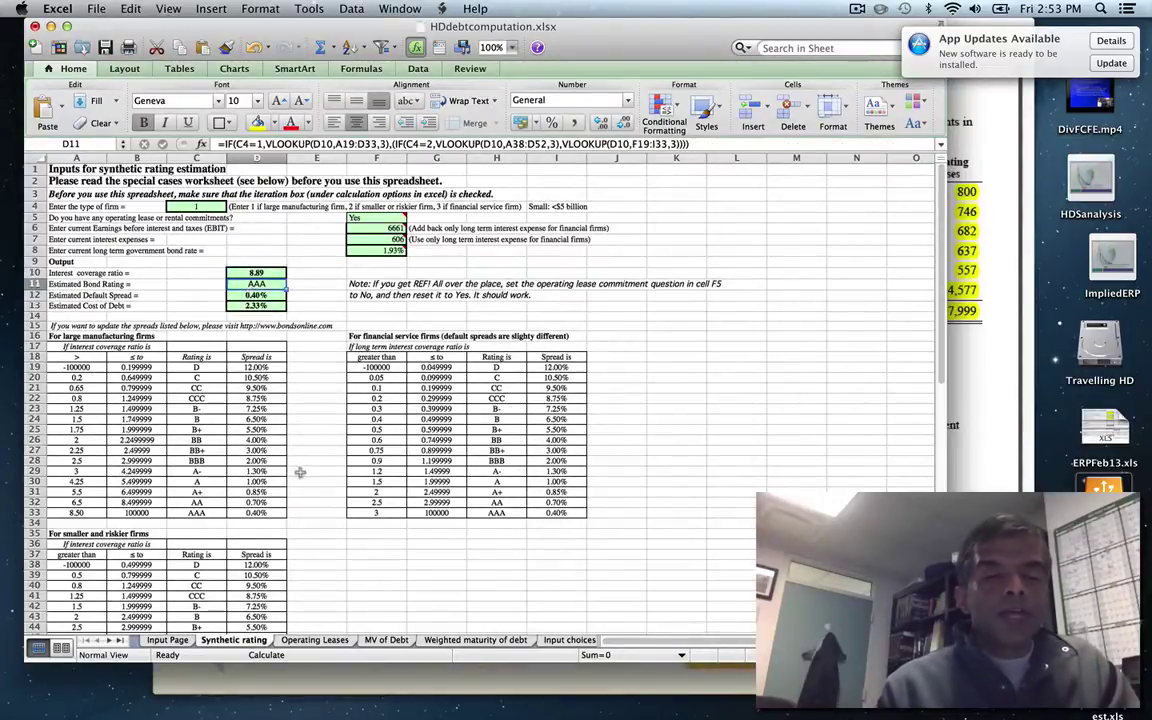
key("Down")
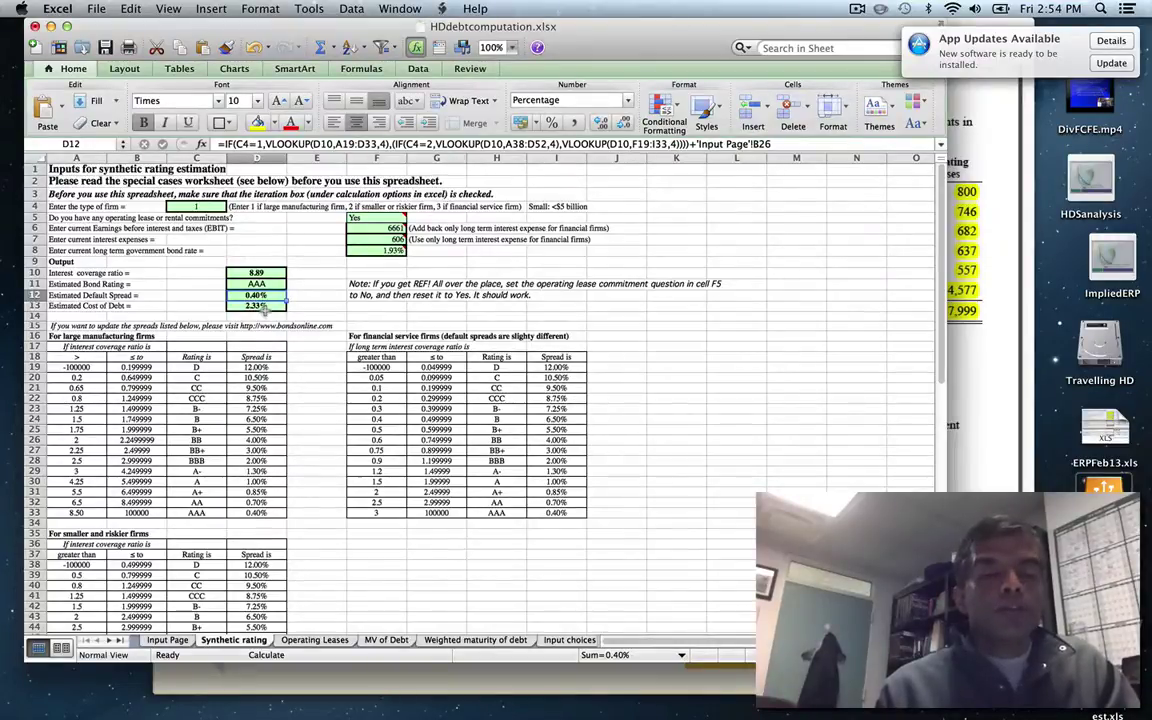
key("Down")
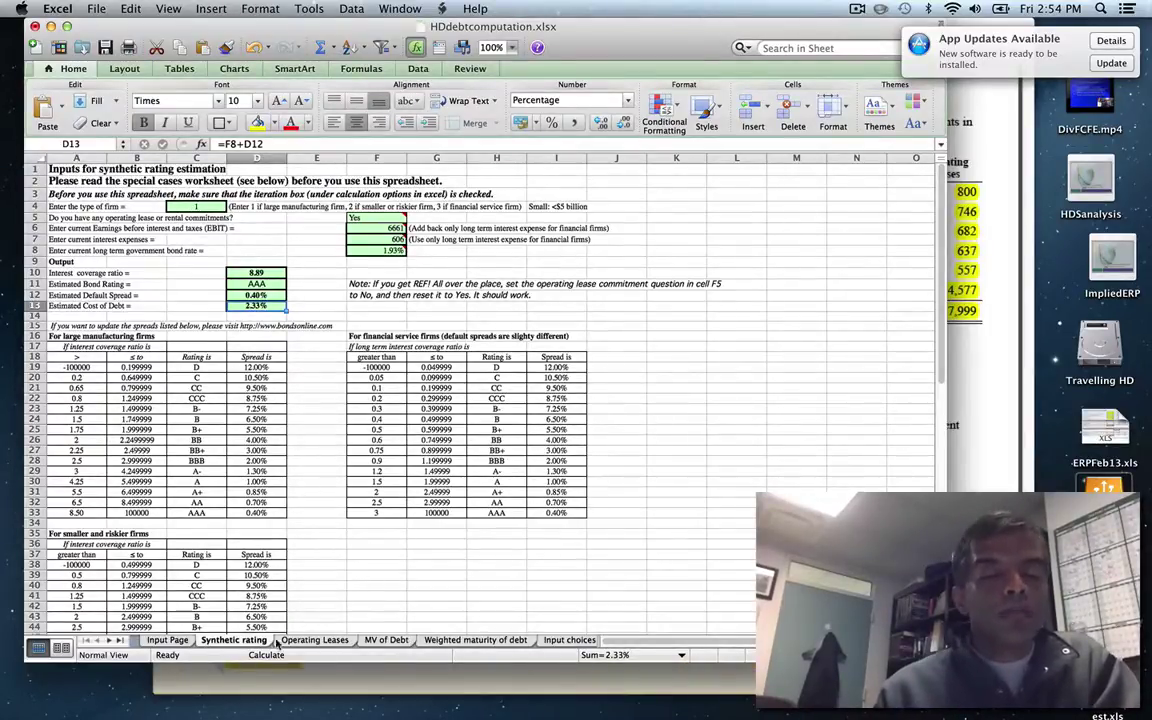
Step: Check the lease debt value on the Operating Leases sheet and the market value of all debt on the MV of Debt sheet
left_click(312, 640)
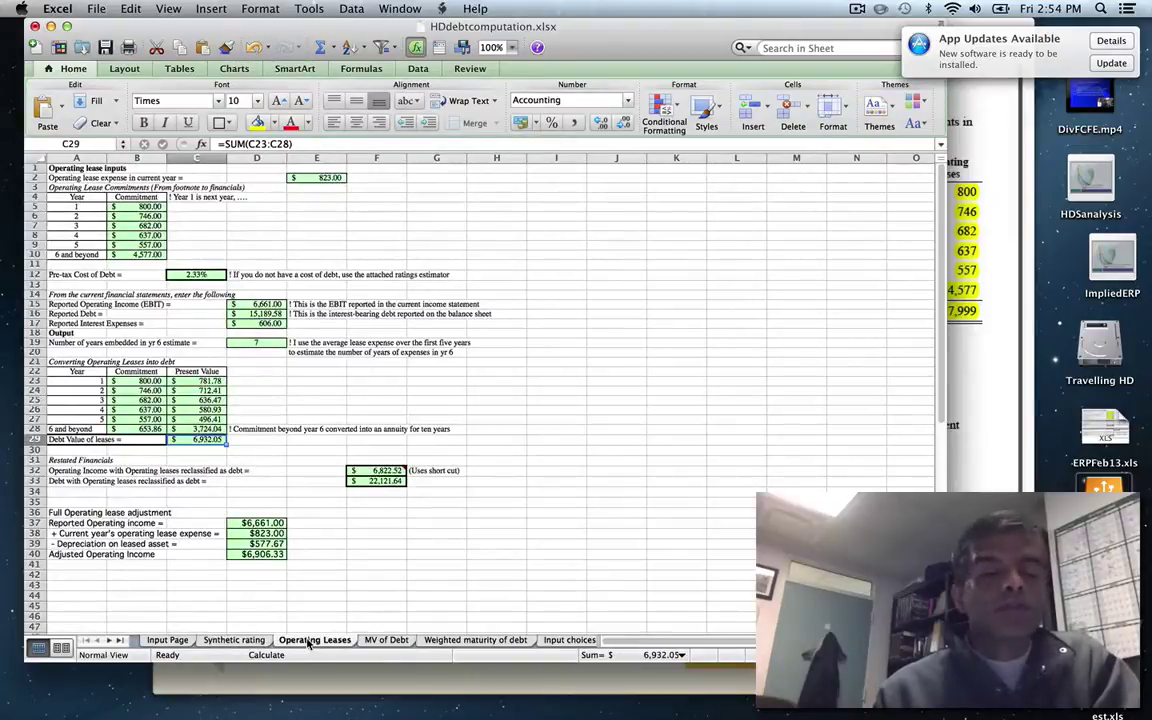
right_click(376, 645)
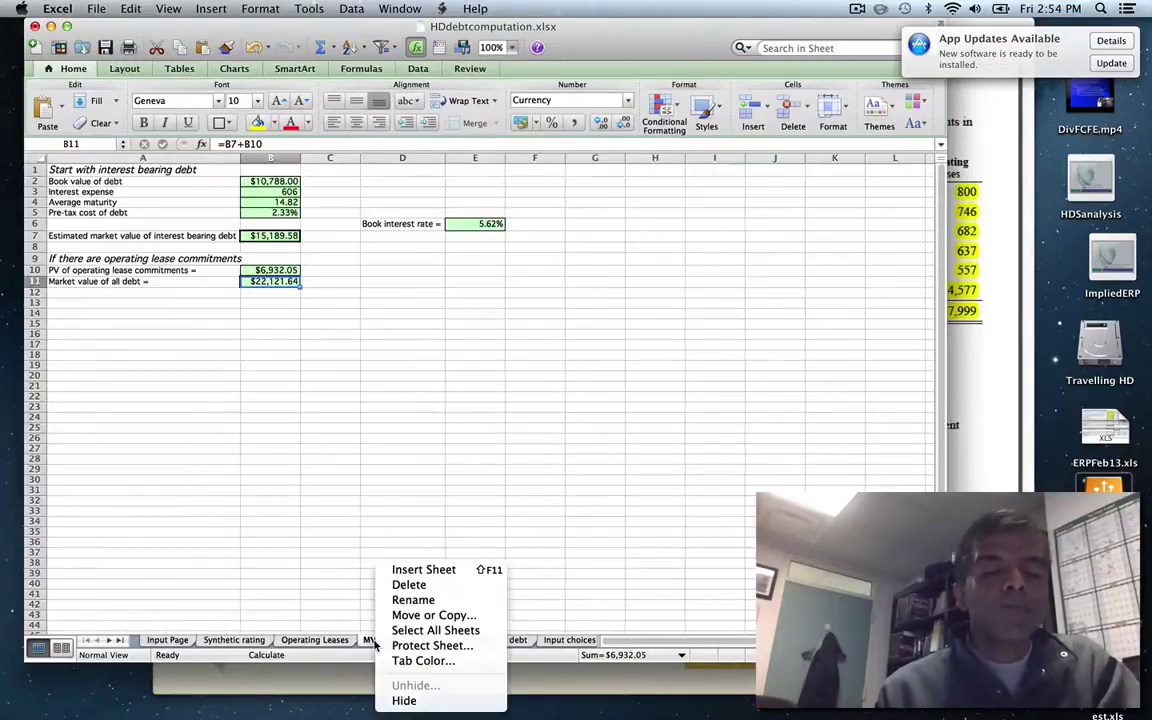
left_click(270, 529)
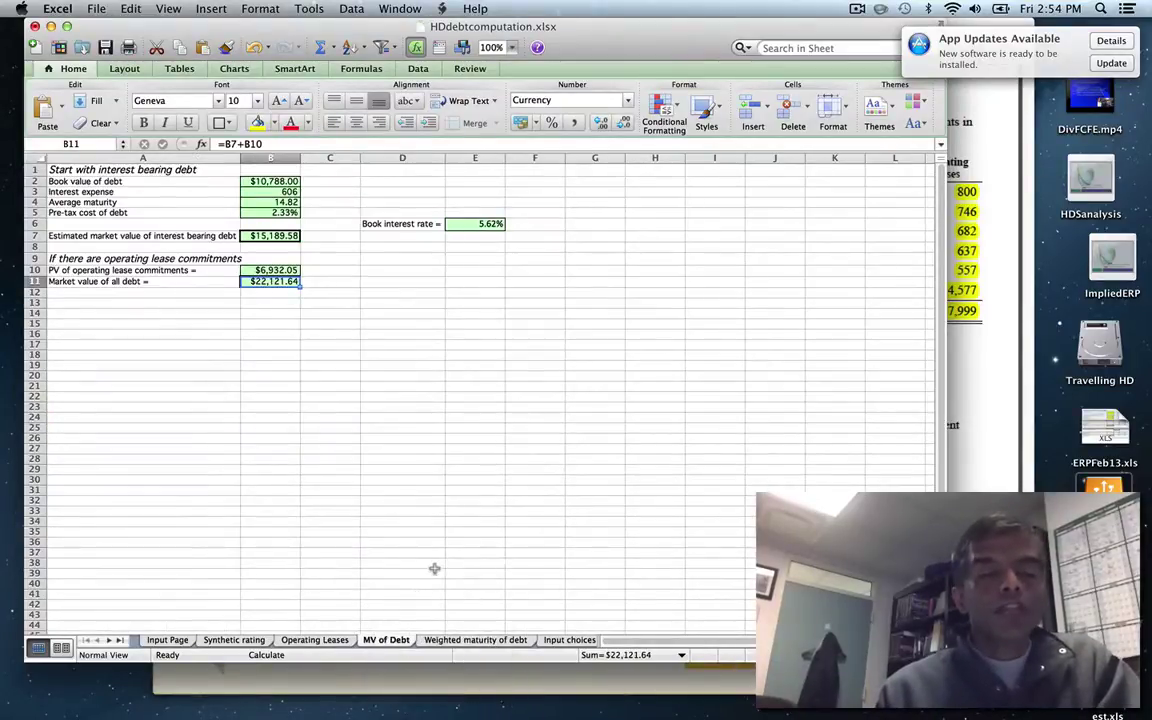
Step: On the Input Page sheet, set the answer for inputting the pre-tax cost of debt to Yes
left_click(167, 640)
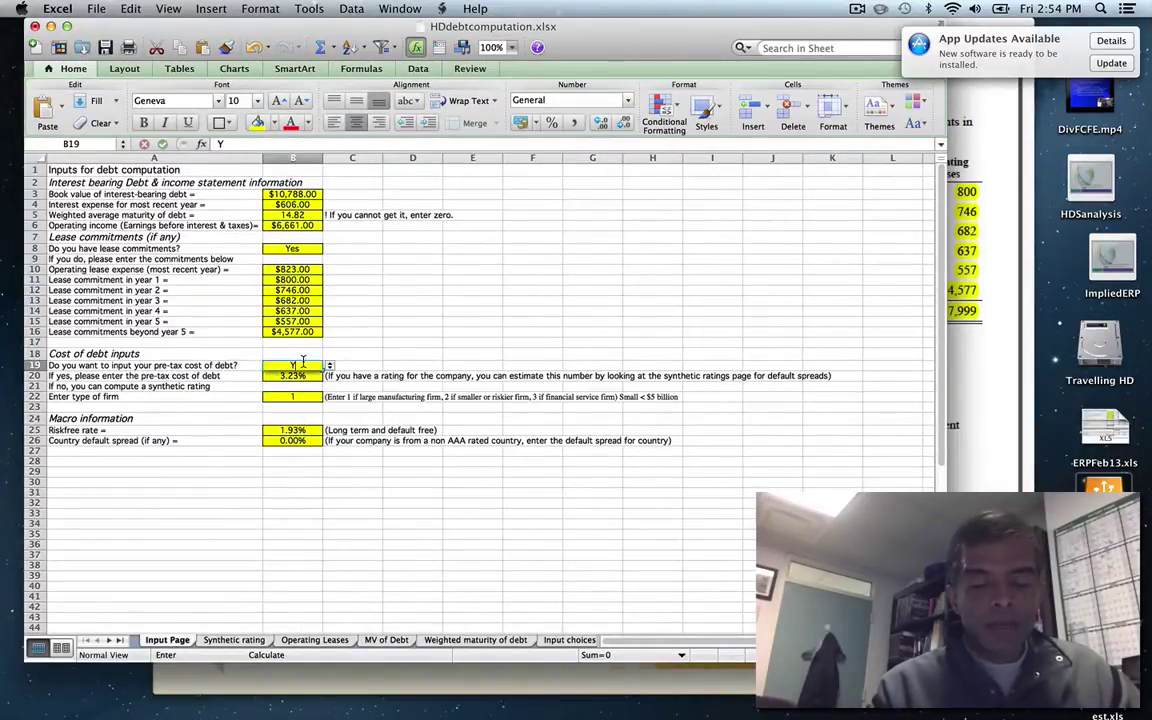
type("Yes")
key("Return")
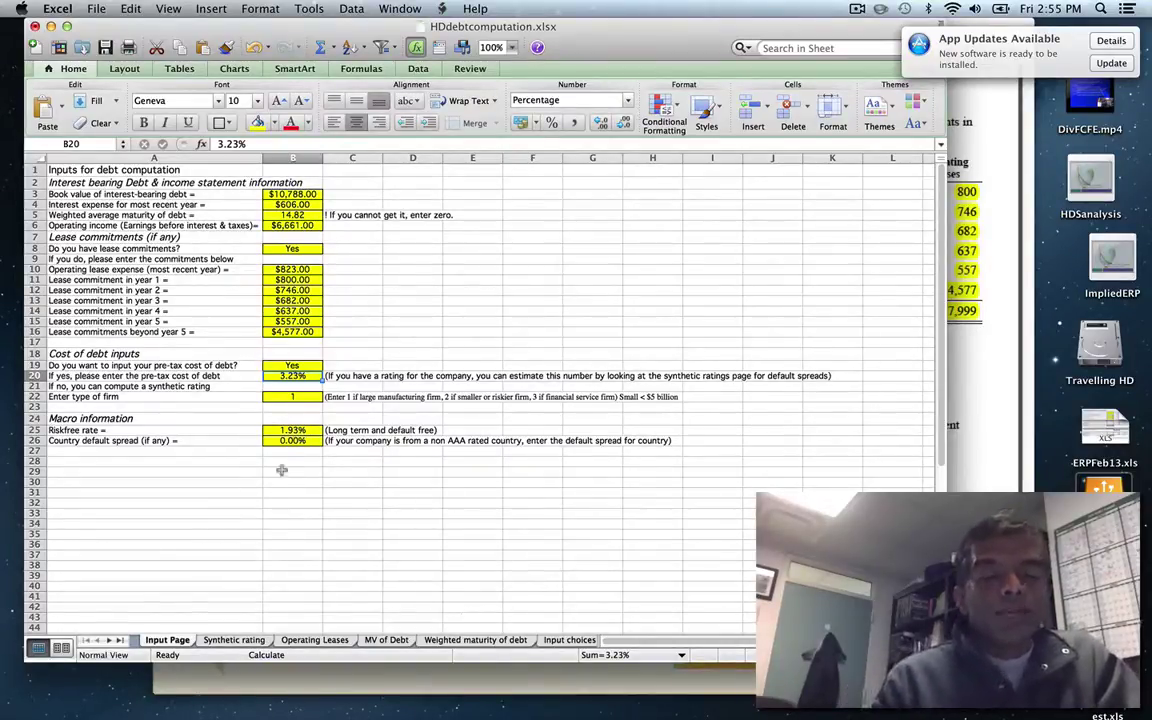
Step: Go through the remaining cost of debt and macro inputs down to the country default spread
key("Down")
key("Down")
key("Down")
key("Down")
key("Down")
key("Down")
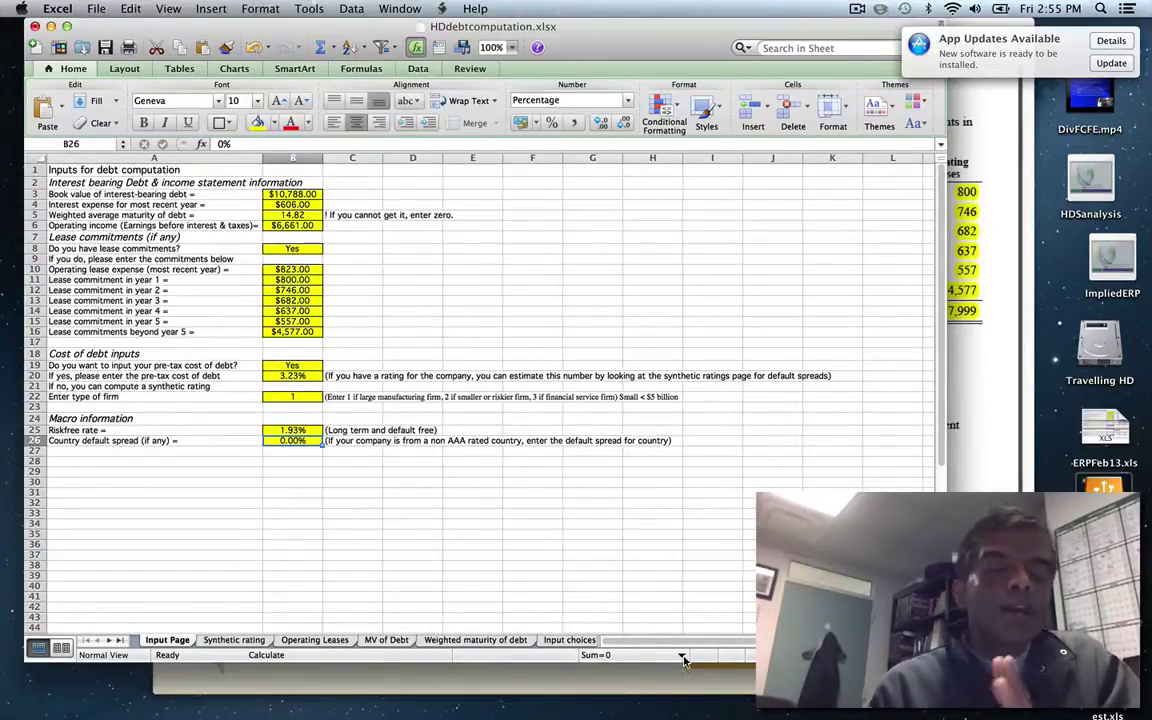
Step: Switch to HomeDepot10Q.pdf in Adobe Reader, find the highlighted debt on the balance sheet, and move the window to uncover the spreadsheet inputs
mouse_move(576, 714)
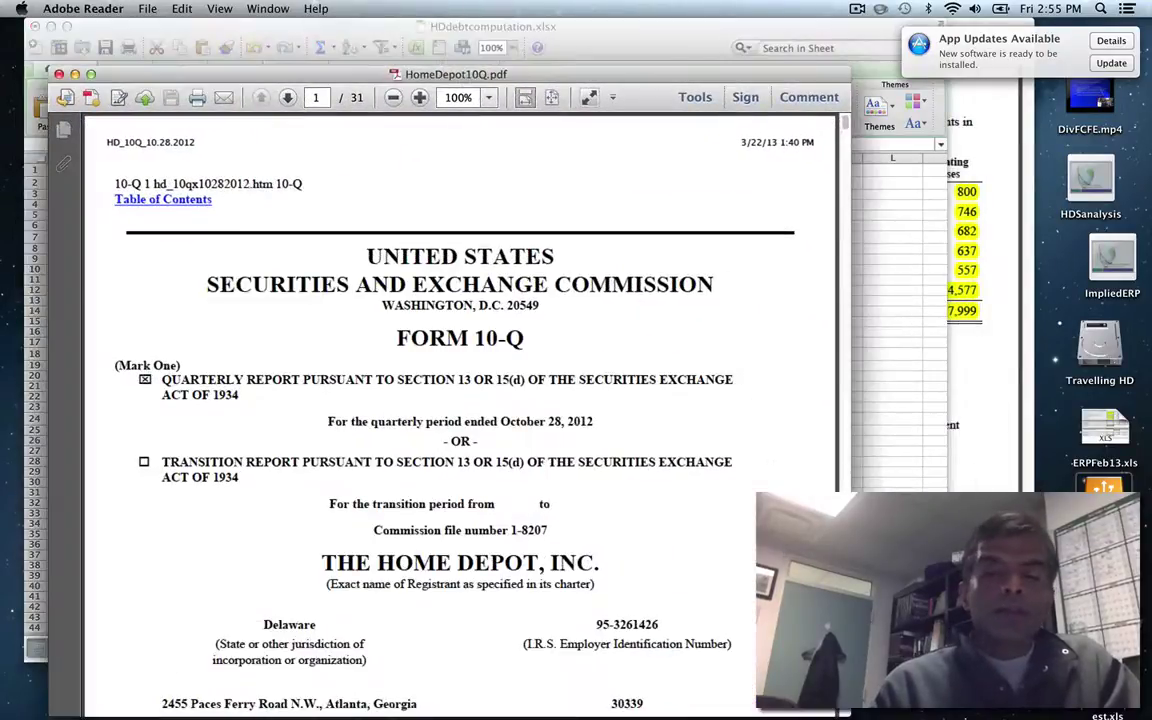
scroll(460, 415, "down", 20)
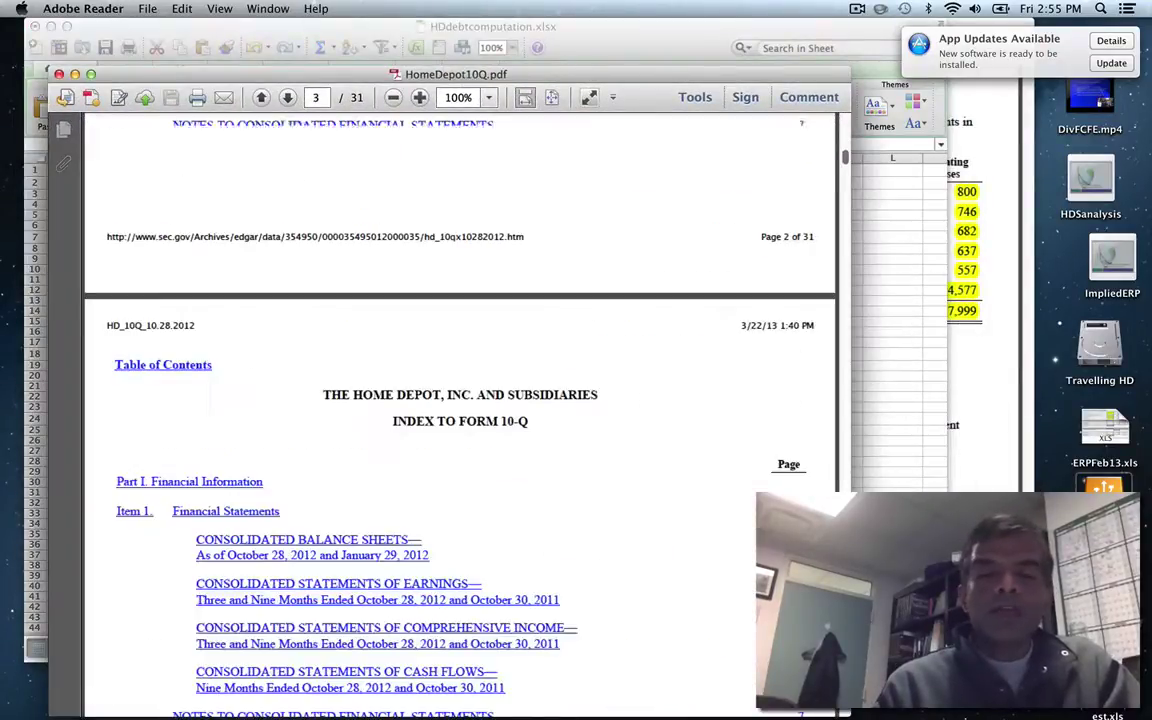
scroll(460, 415, "down", 10)
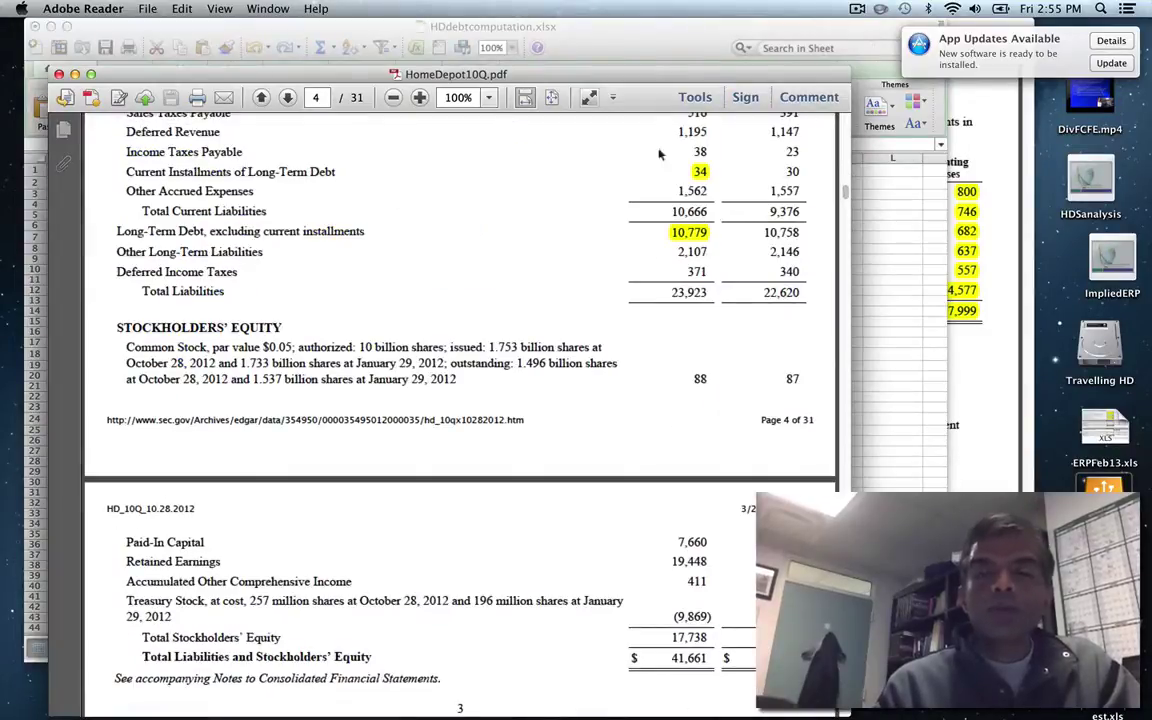
left_click_drag(582, 72, 830, 84)
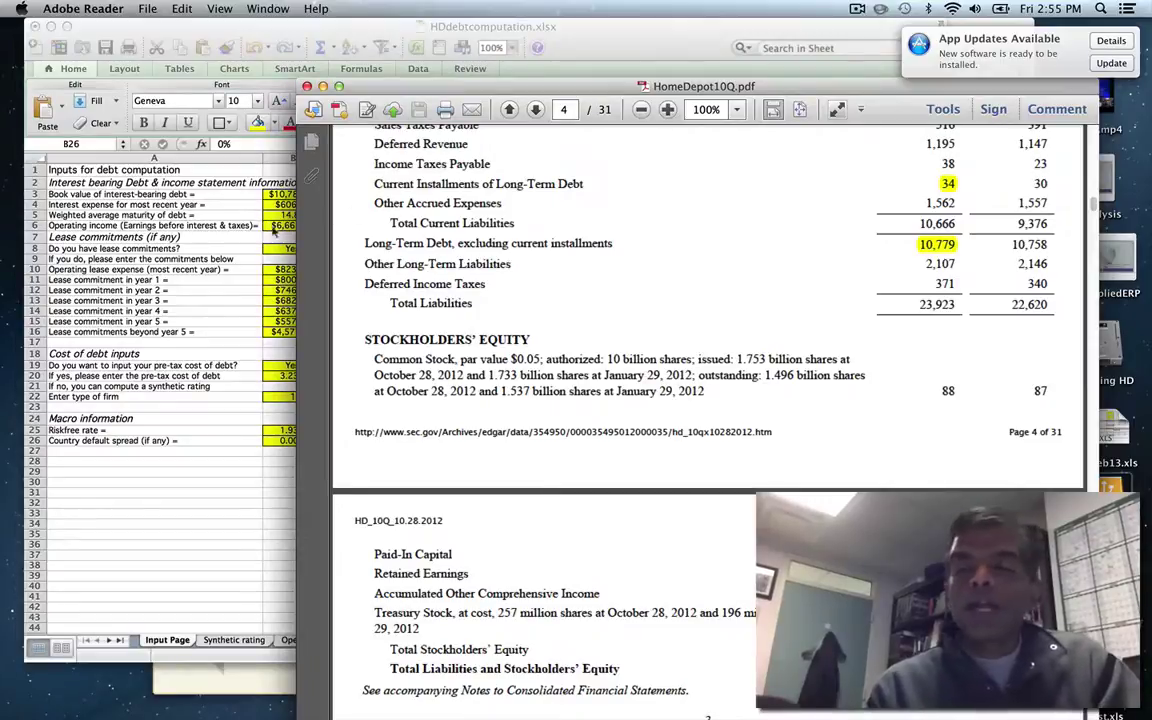
Step: Back in Excel, set the book value of interest-bearing debt in B3 to 10813
left_click(222, 222)
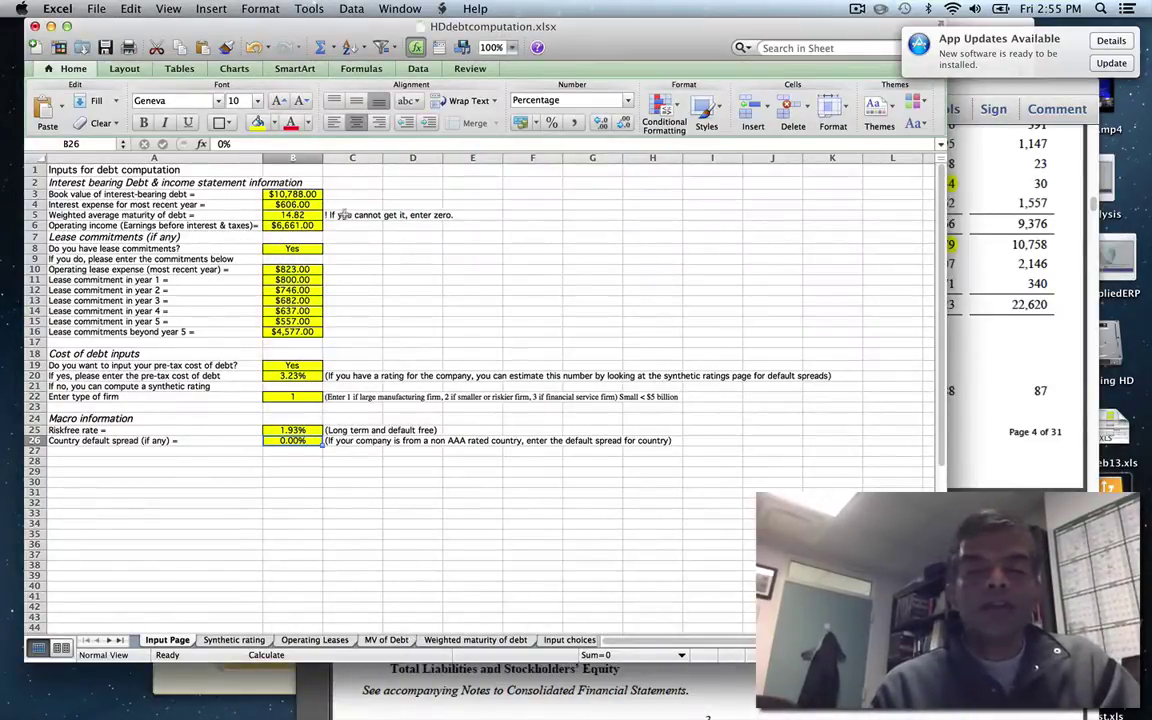
left_click(1010, 376)
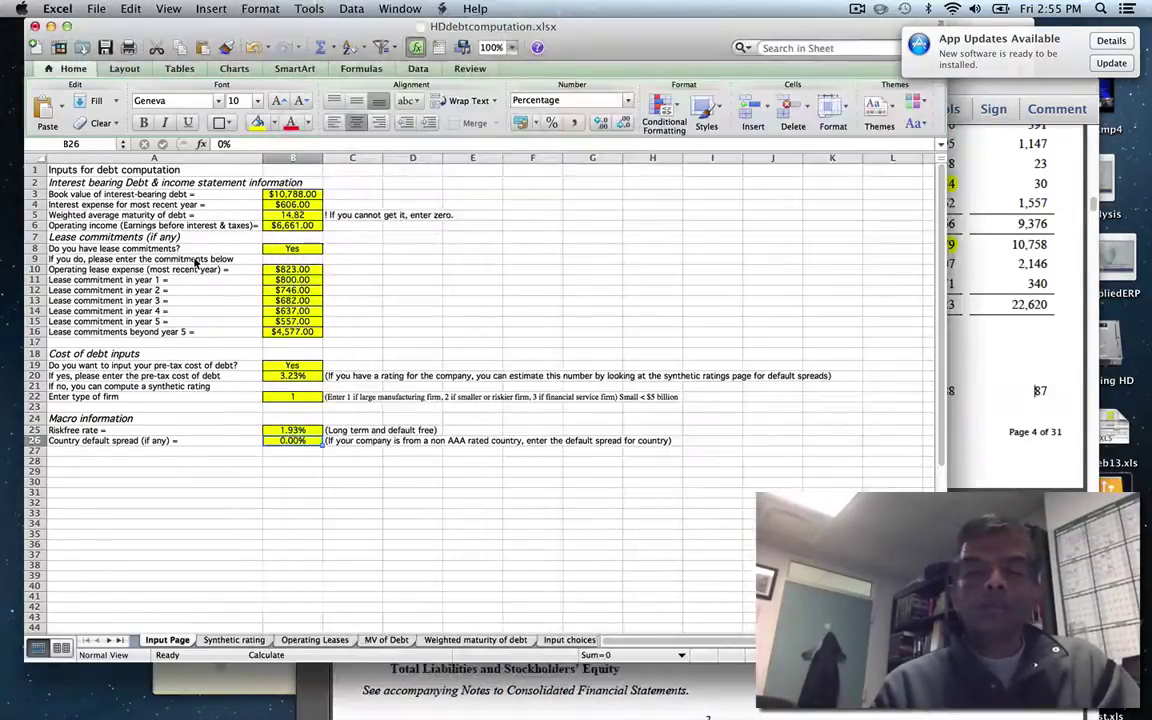
left_click(289, 195)
type("10813")
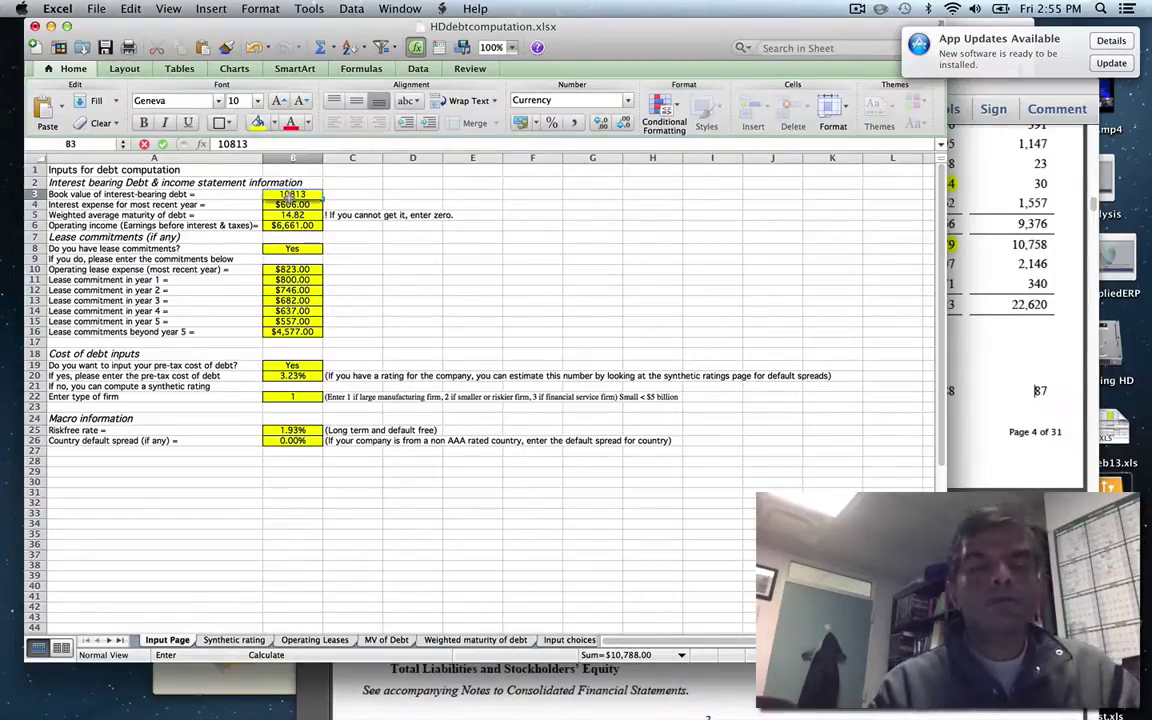
key("Return")
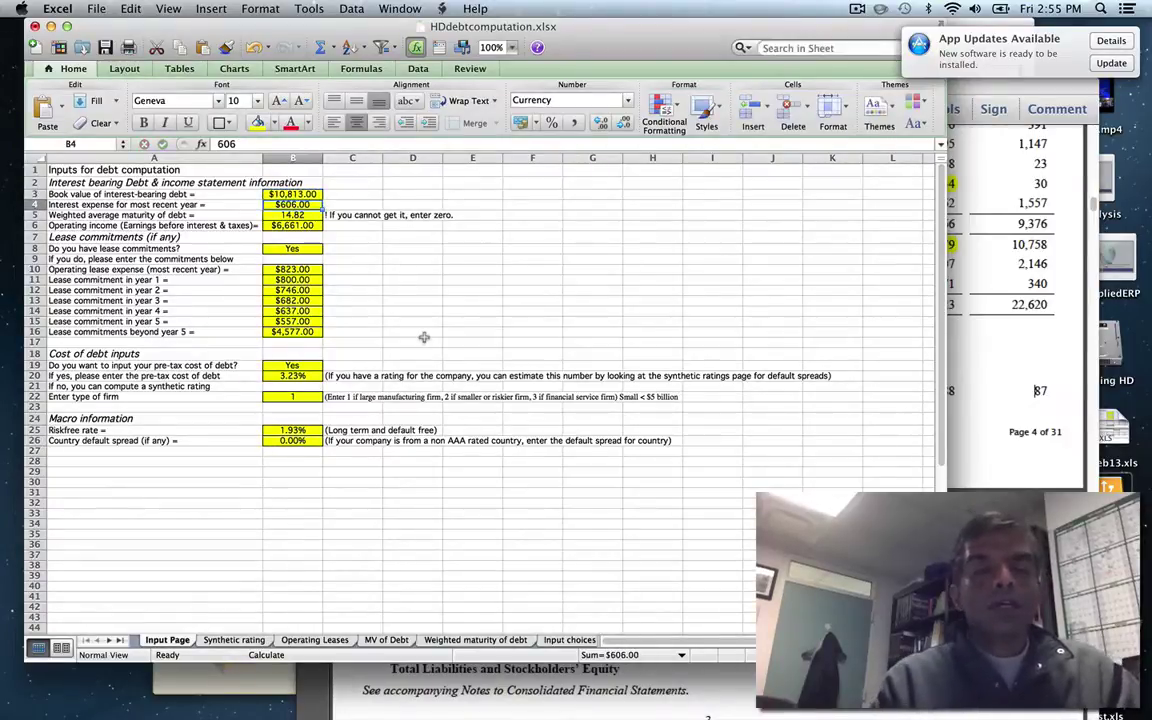
Step: In the 10-Q PDF, find the statements of earnings and compare the nine-month interest expense for 2012 and 2011
left_click(1000, 455)
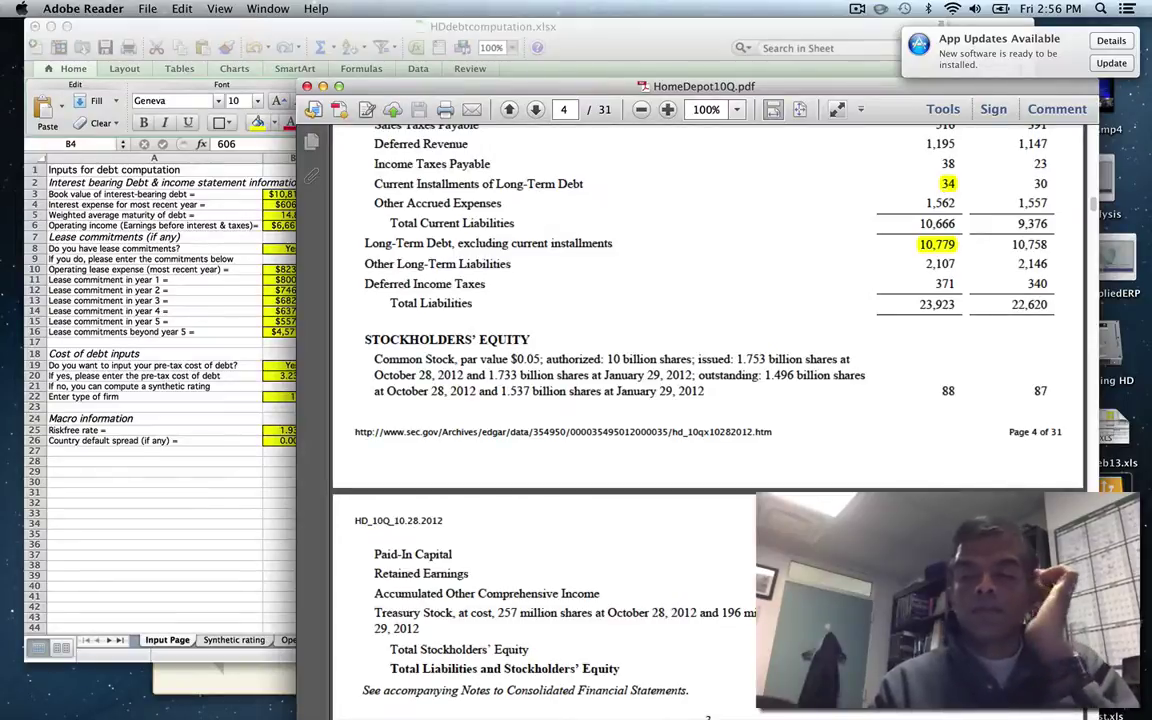
scroll(707, 420, "down", 15)
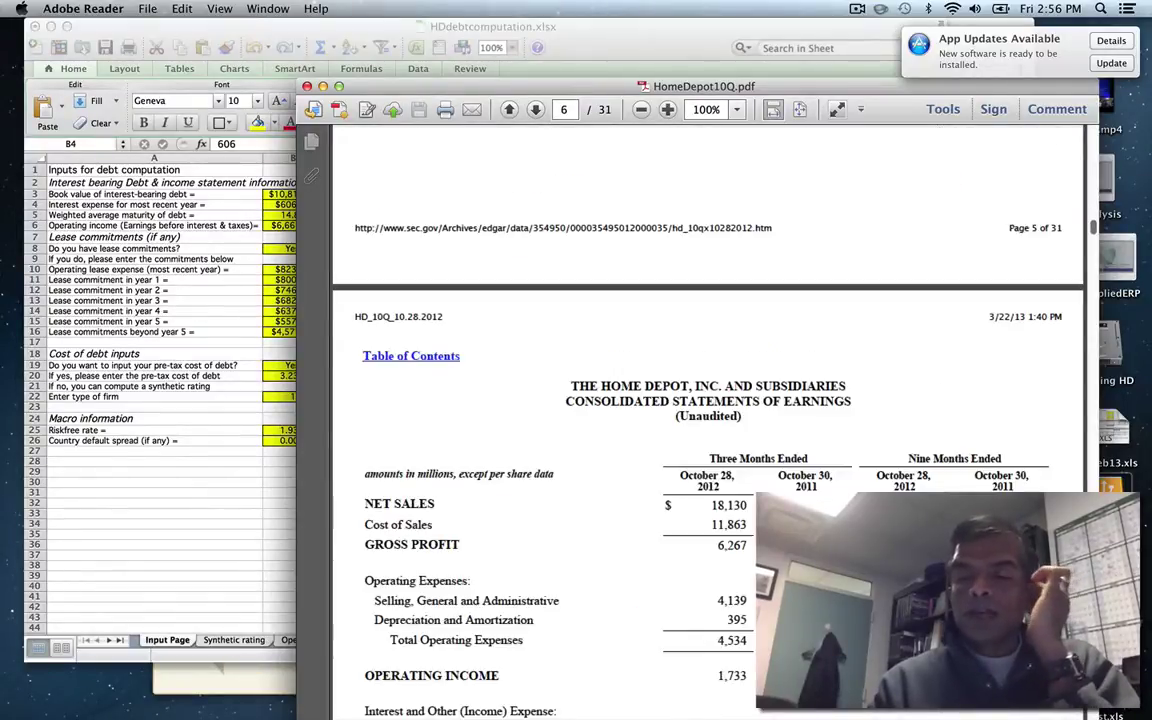
scroll(890, 205, "down", 10)
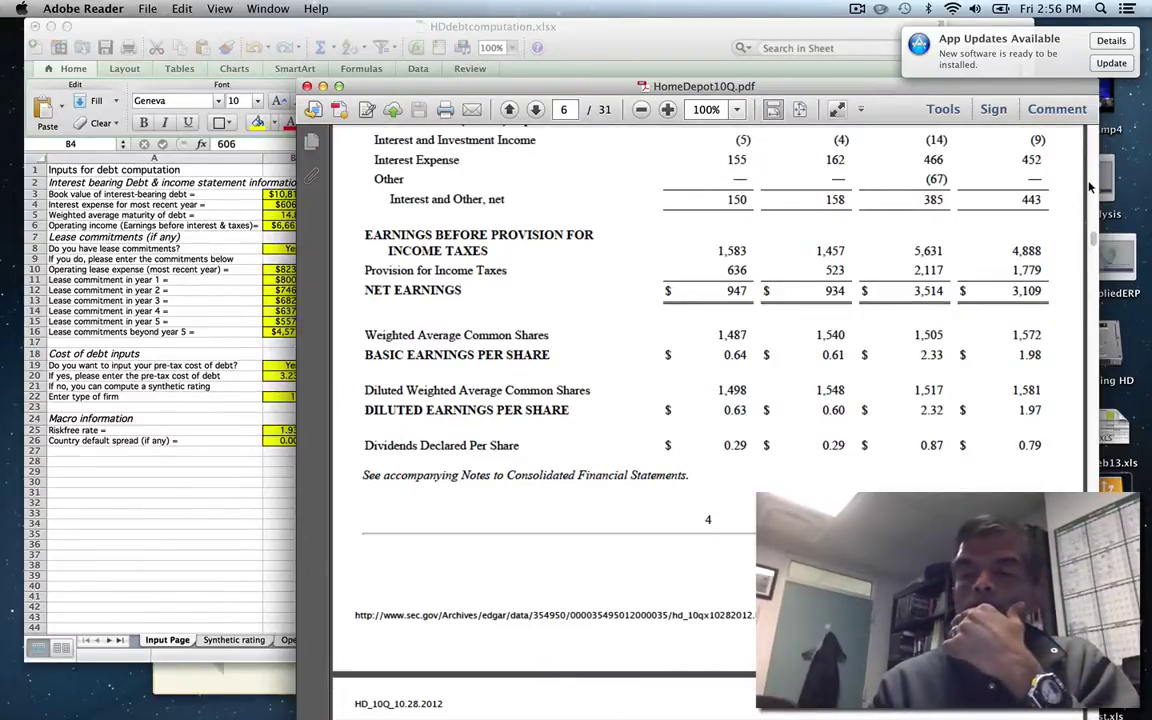
scroll(1088, 250, "up", 10)
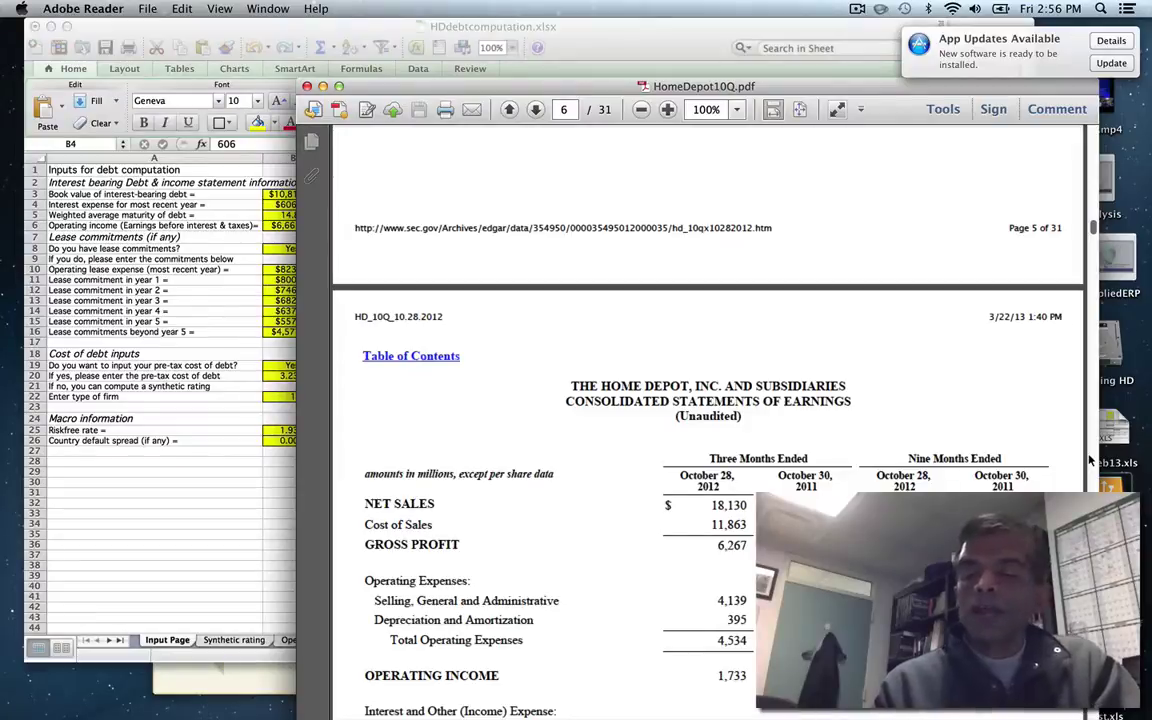
key("Page_Down")
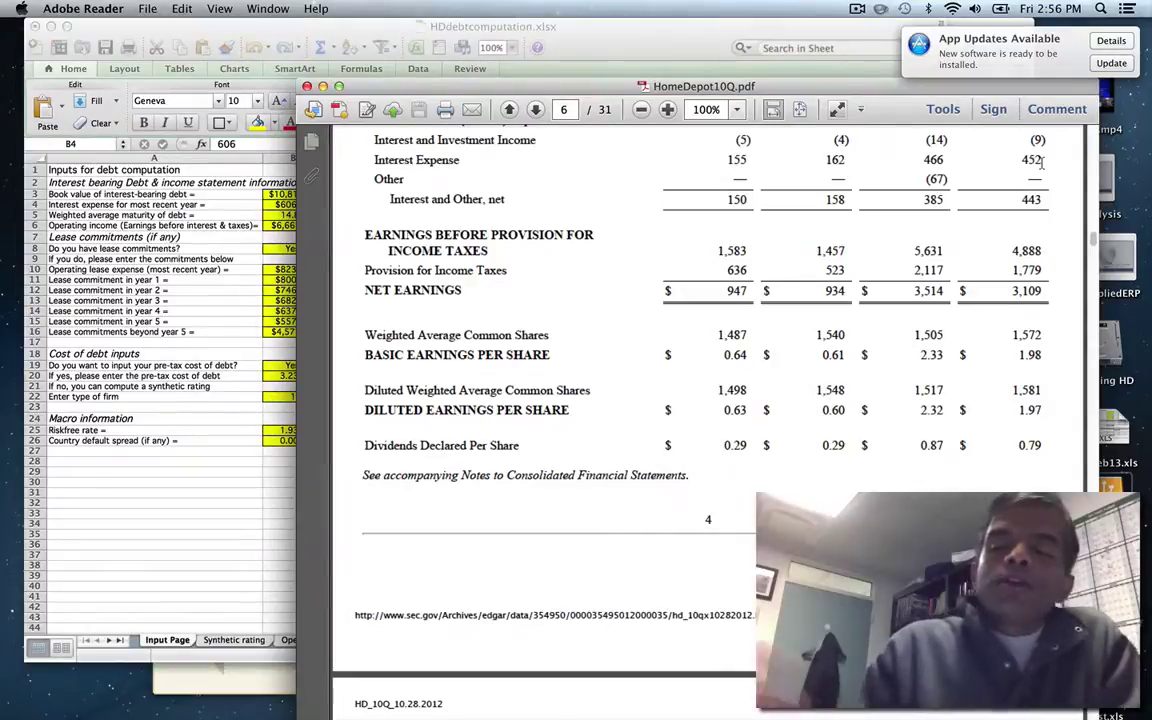
Step: In Excel, change the interest expense for the most recent year in B4 to the formula =606+14
left_click(284, 152)
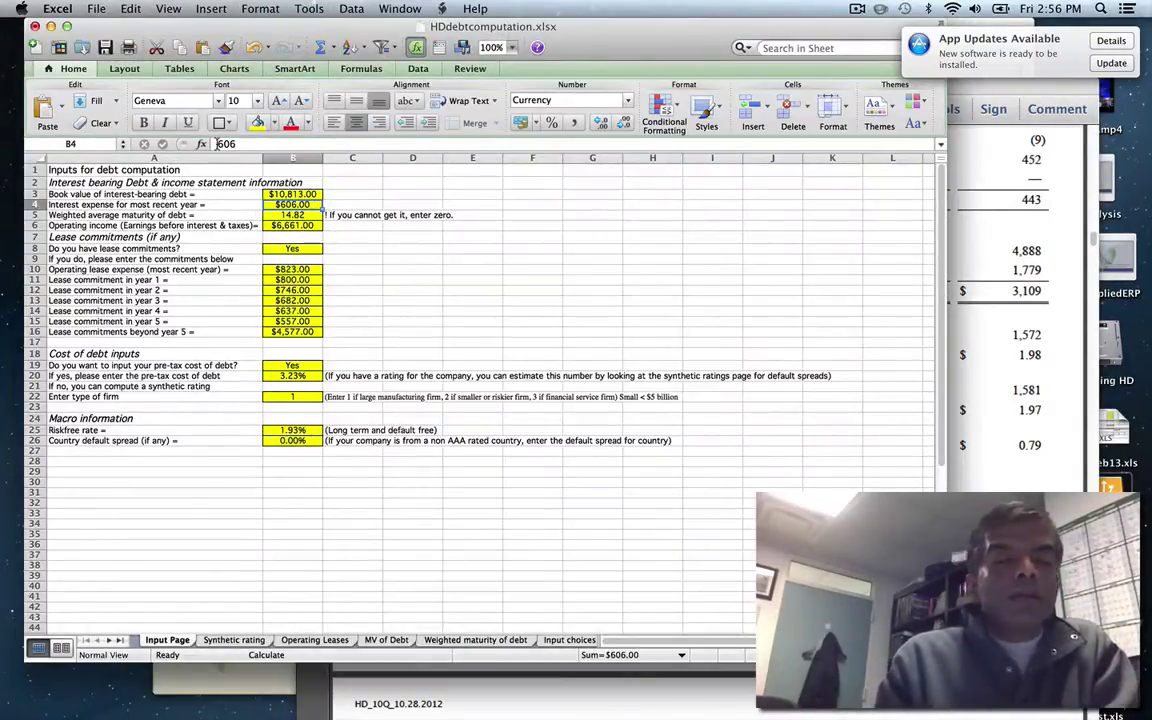
left_click(217, 144)
type("=606")
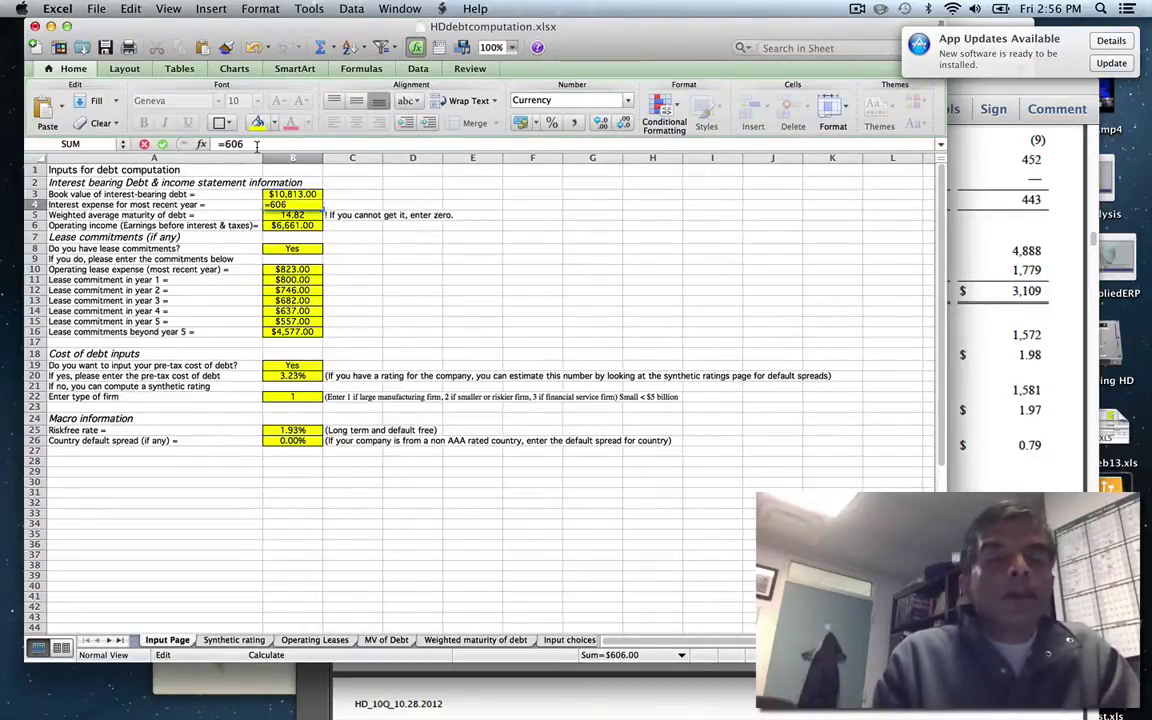
type("+14")
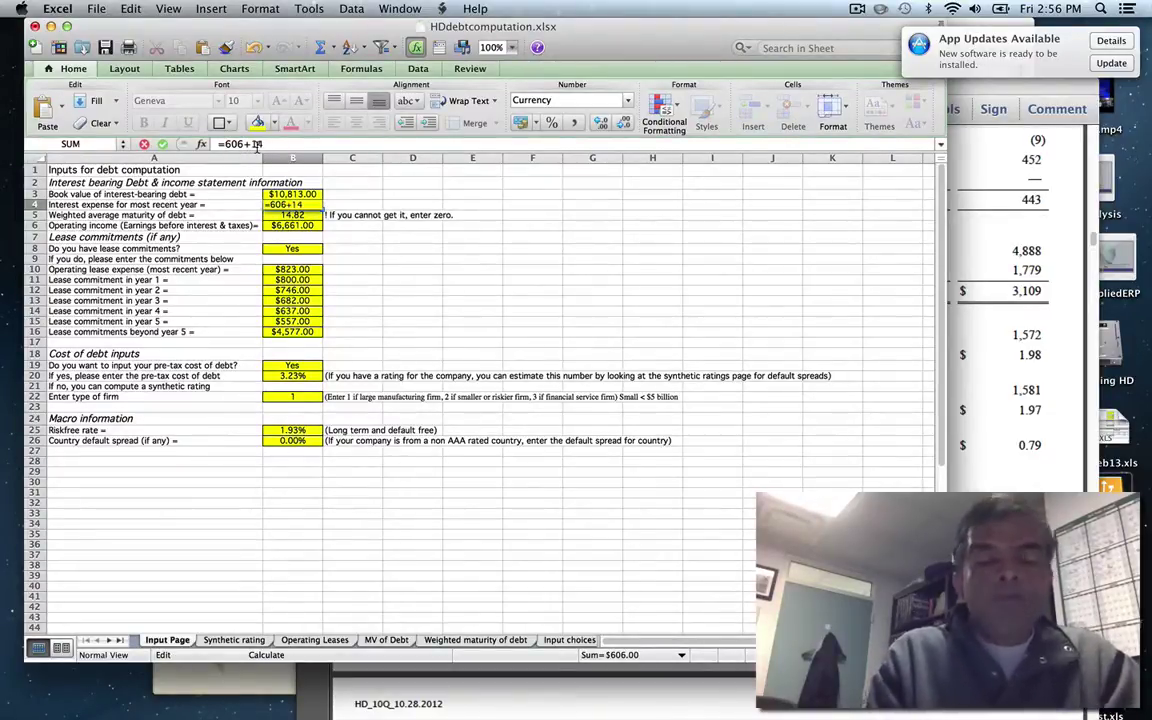
key("Return")
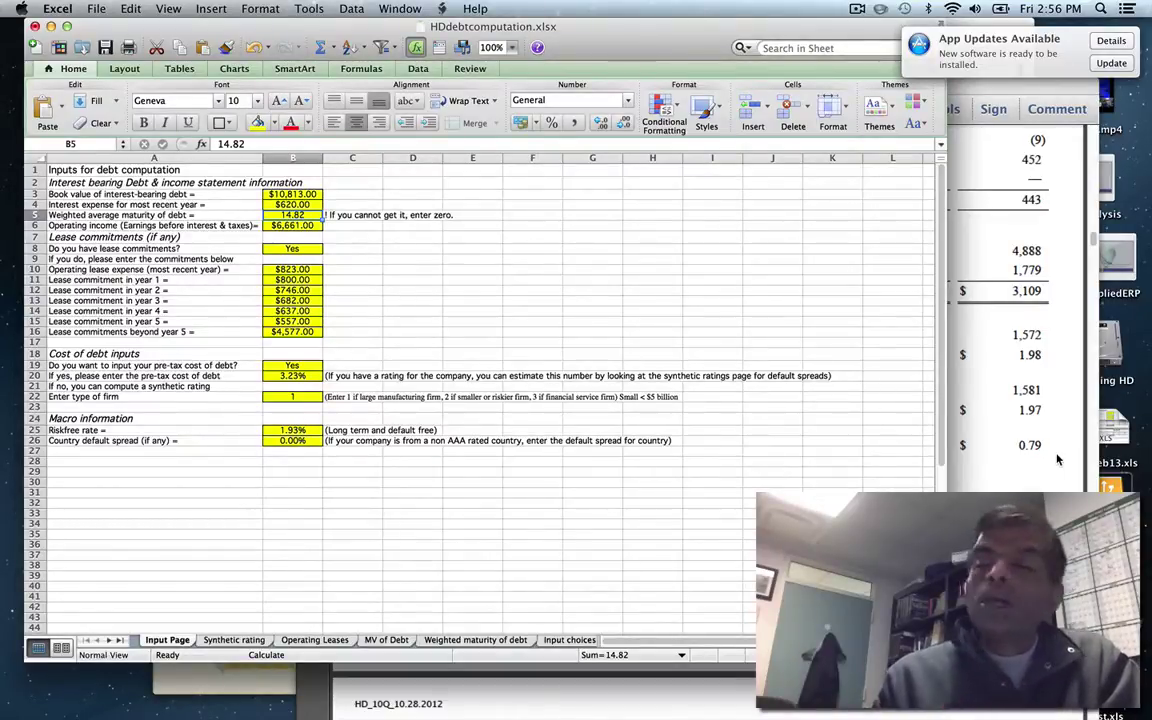
Step: Look up the nine-month operating income in the HomeDepot10Q.pdf statements of earnings, and in Excel set operating income in B6 to =6661+6016-5331
left_click(1060, 358)
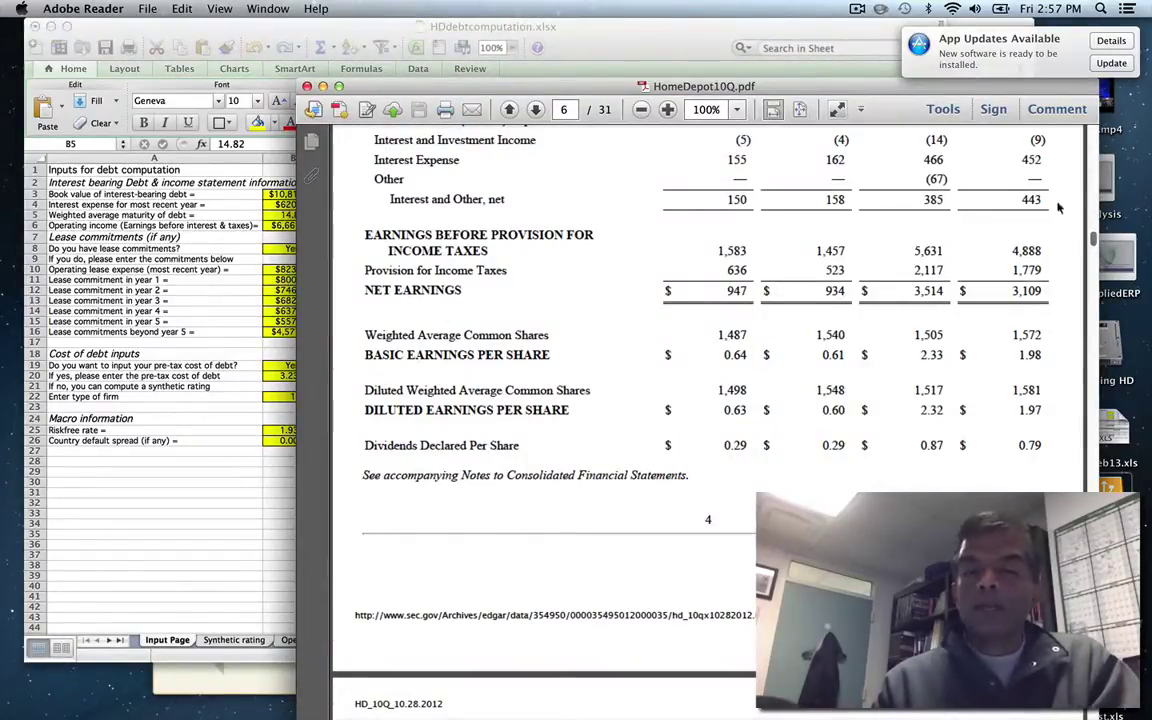
scroll(1090, 300, "down", 5)
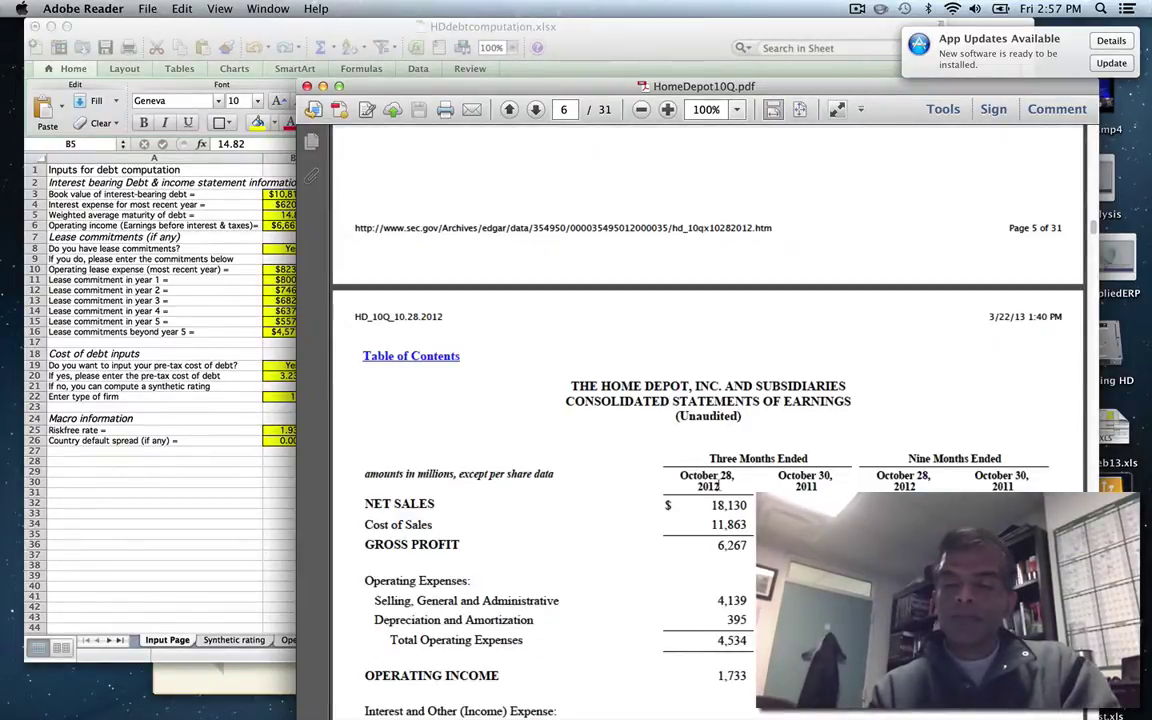
key("super+Tab")
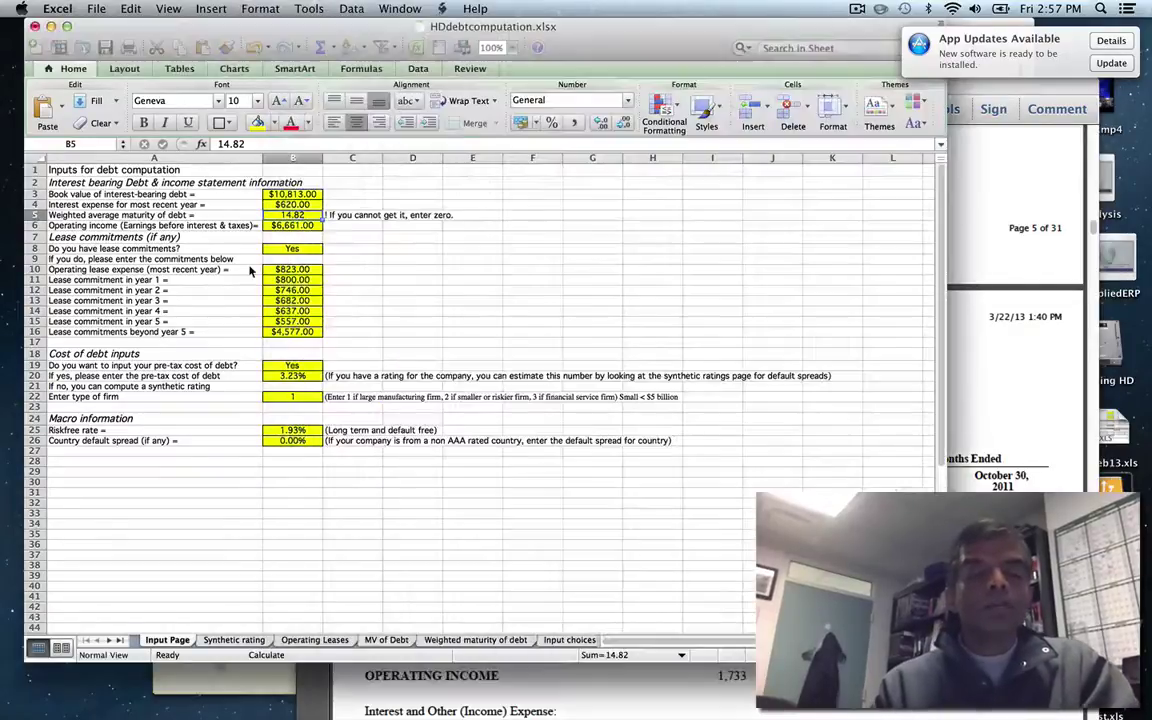
key("Return")
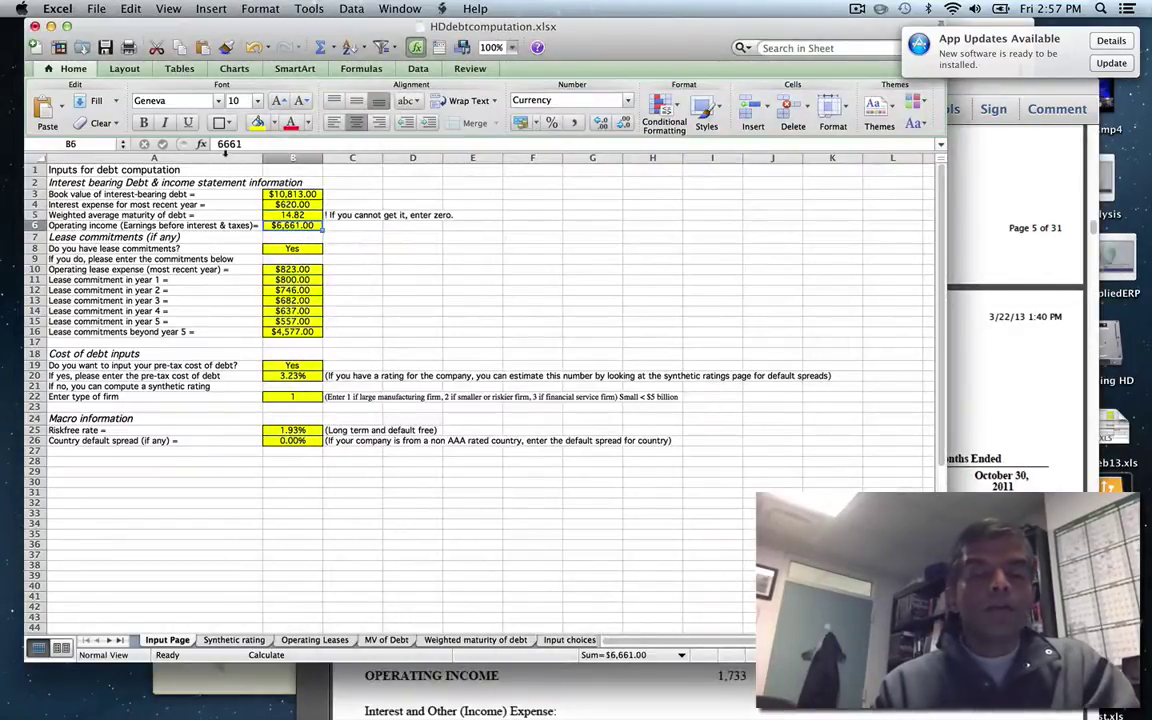
left_click(219, 144)
type("=")
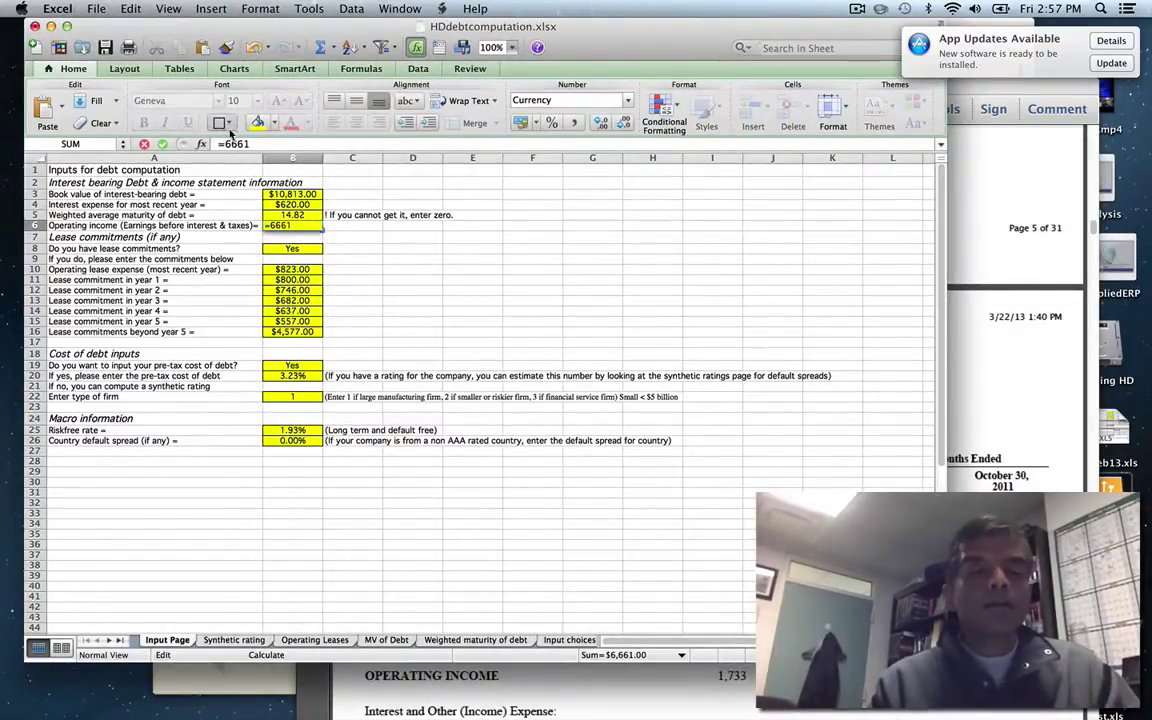
left_click(265, 143)
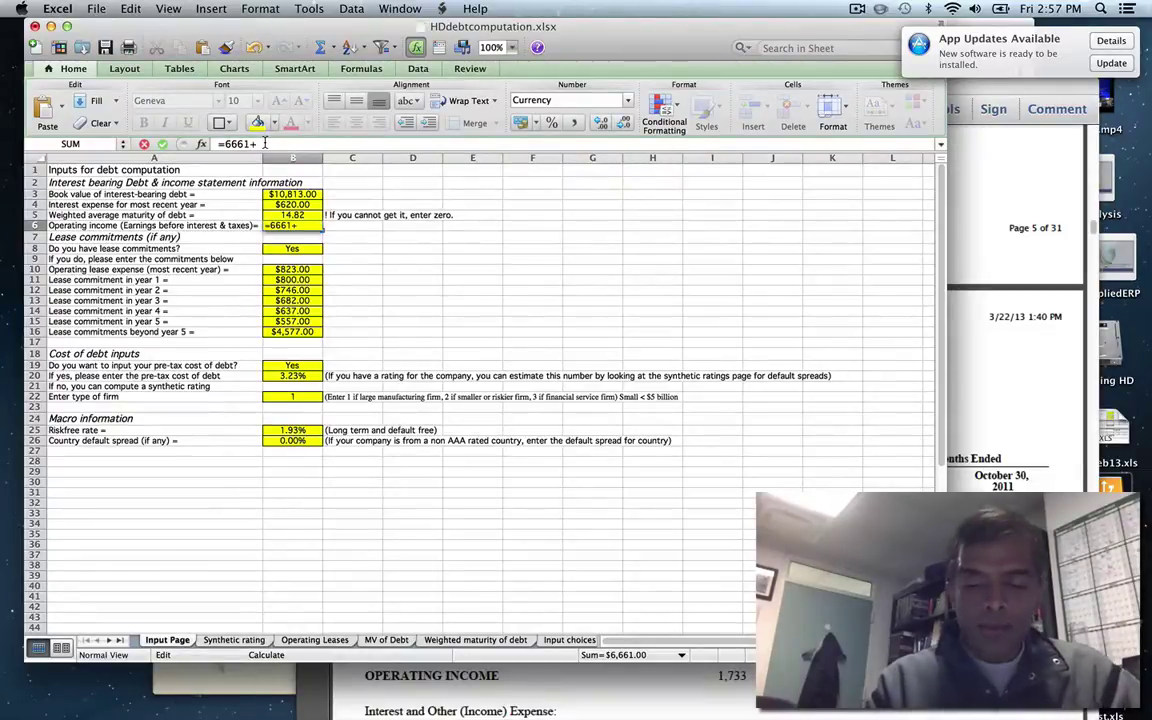
type("+601")
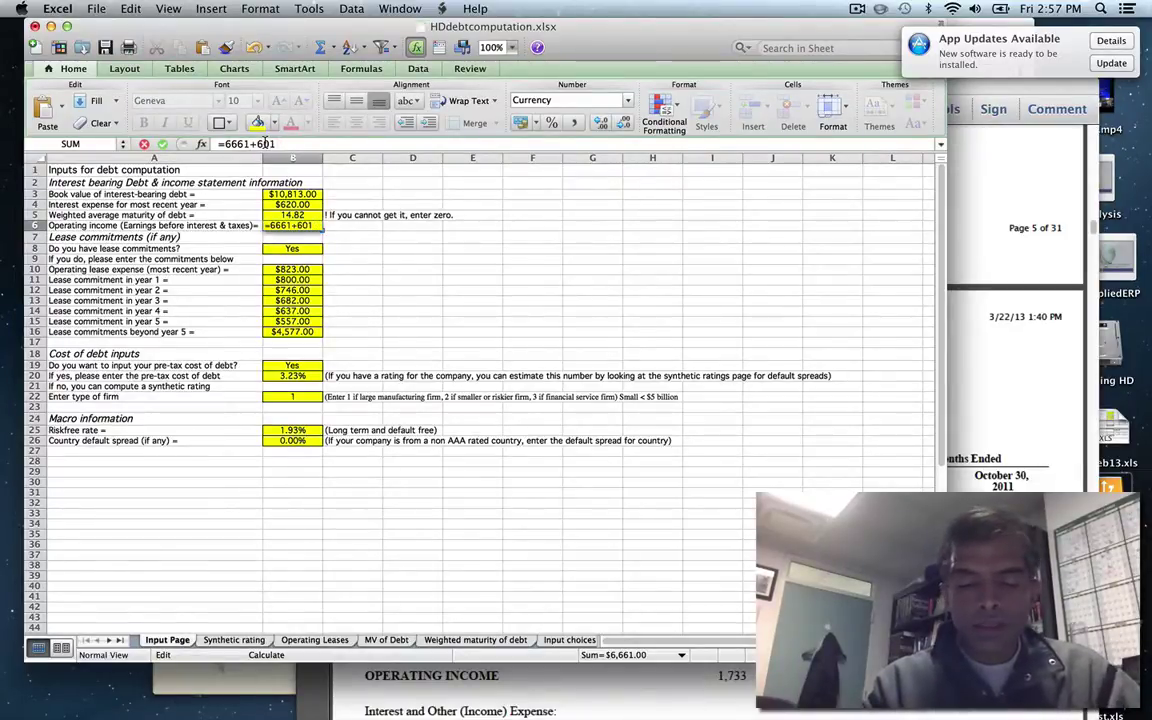
type("6-5331")
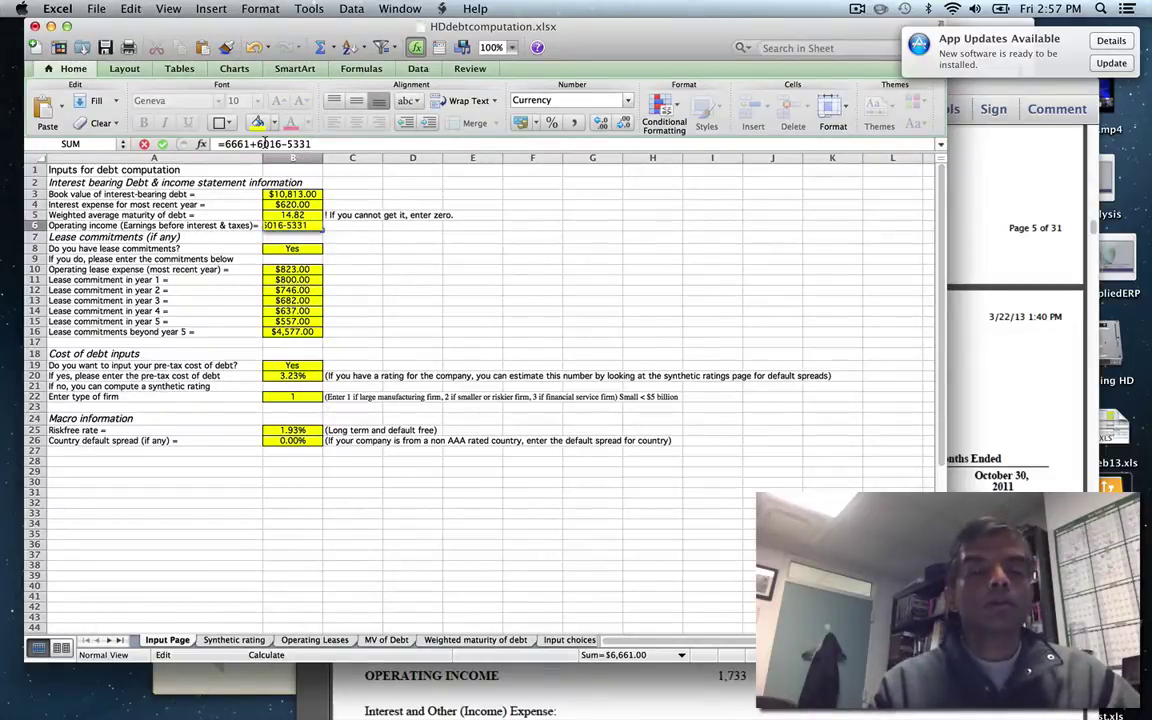
key("Return")
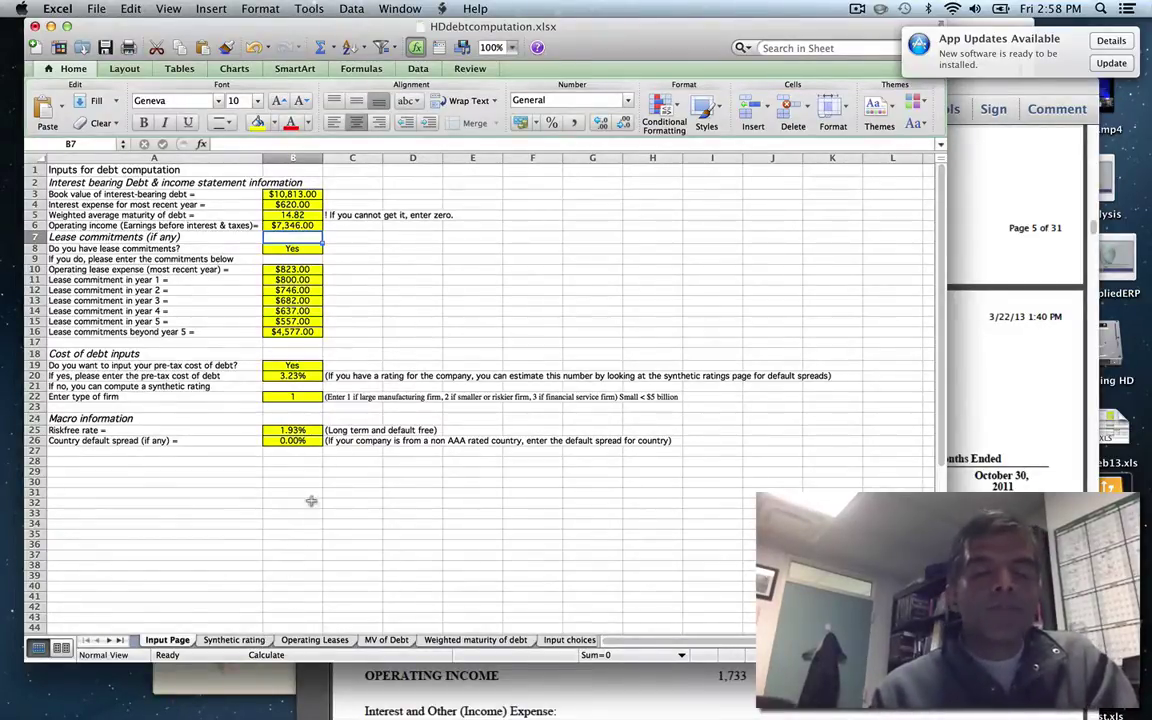
Step: Check the updated market value of all debt on the MV of Debt sheet and return to the Input Page
left_click(386, 640)
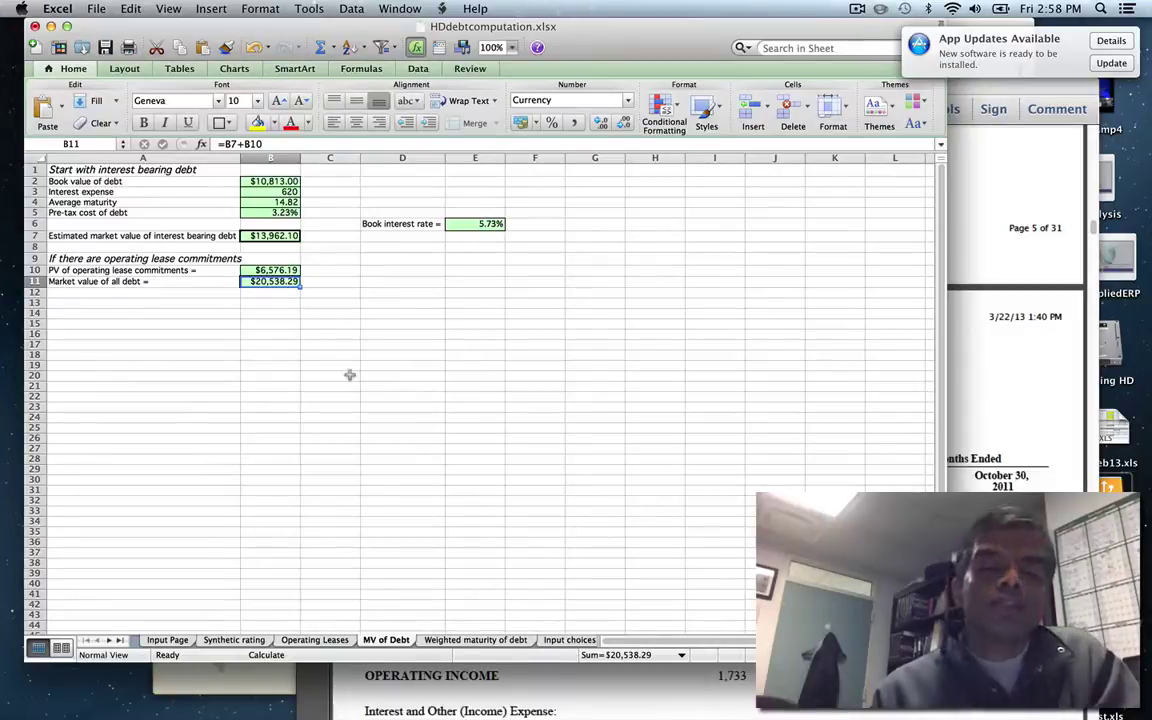
left_click(176, 641)
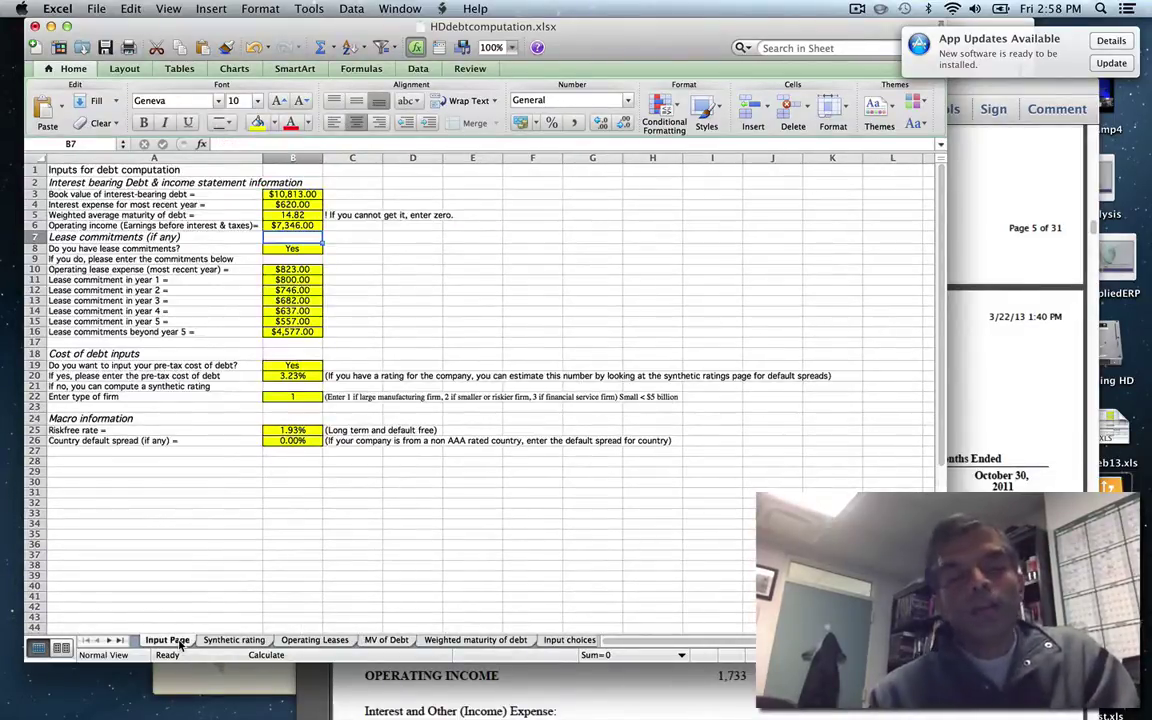